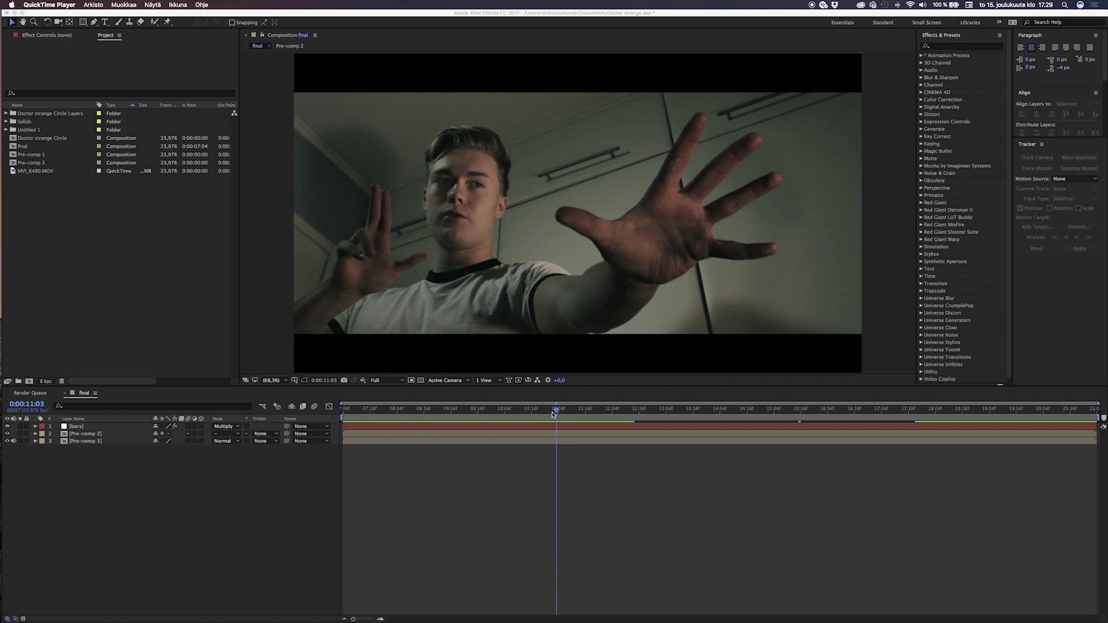
pyautogui.click(515, 420)
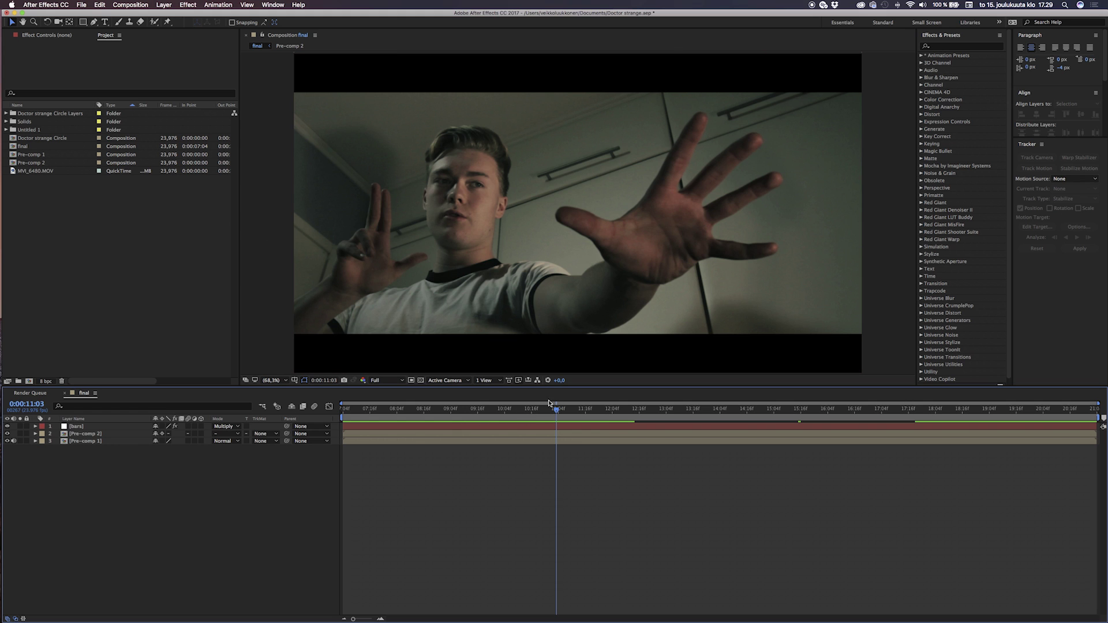
pyautogui.moveTo(556, 410); pyautogui.dragTo(548, 438)
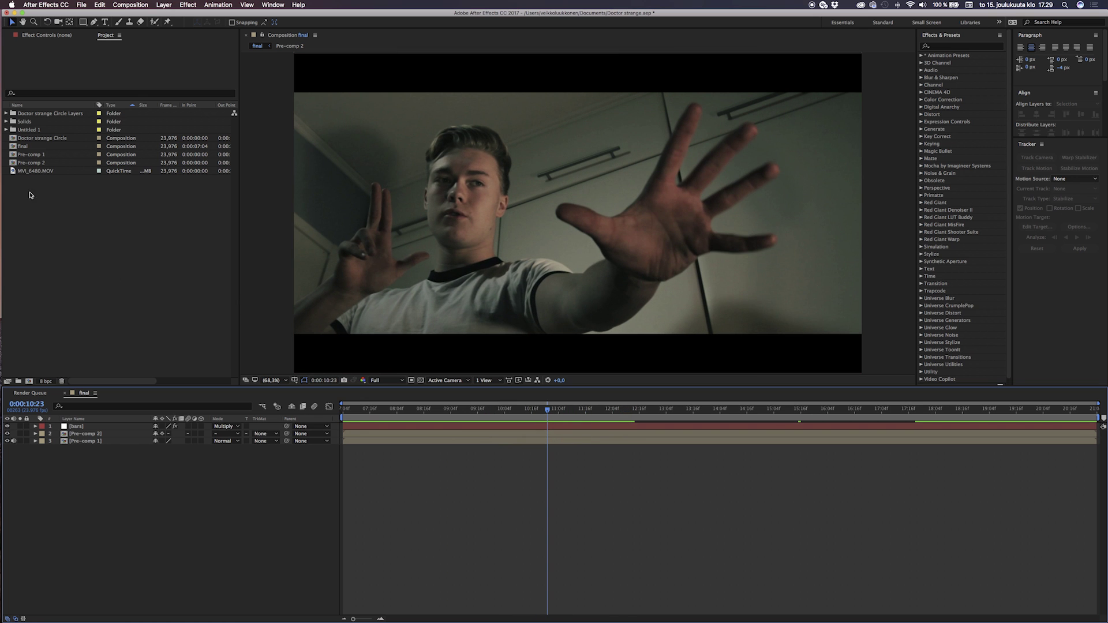
# Step: Create a new composition from the MVI_6480.MOV footage and name it Doc.Strange
pyautogui.click(37, 172)
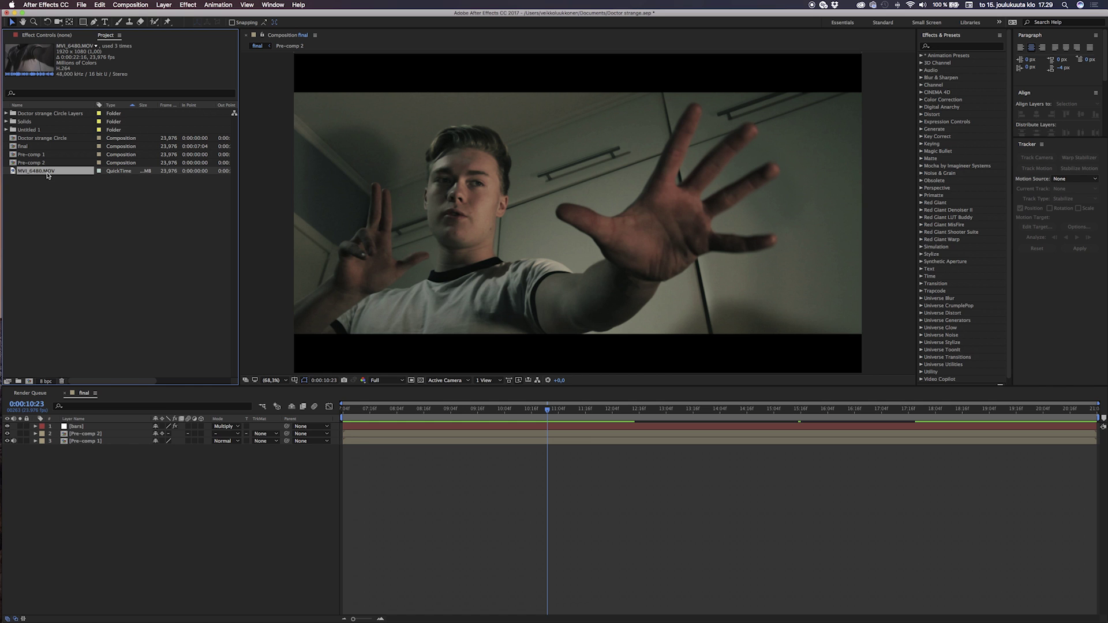
pyautogui.moveTo(45, 175); pyautogui.dragTo(29, 382)
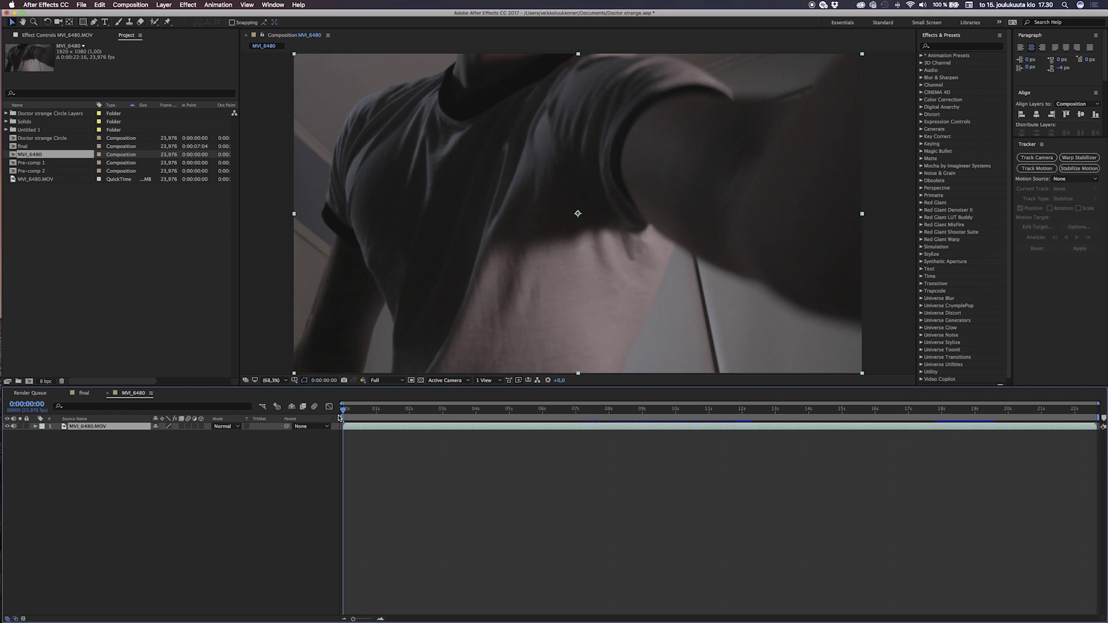
pyautogui.press('super+k')
pyautogui.write('Doc.Strange')
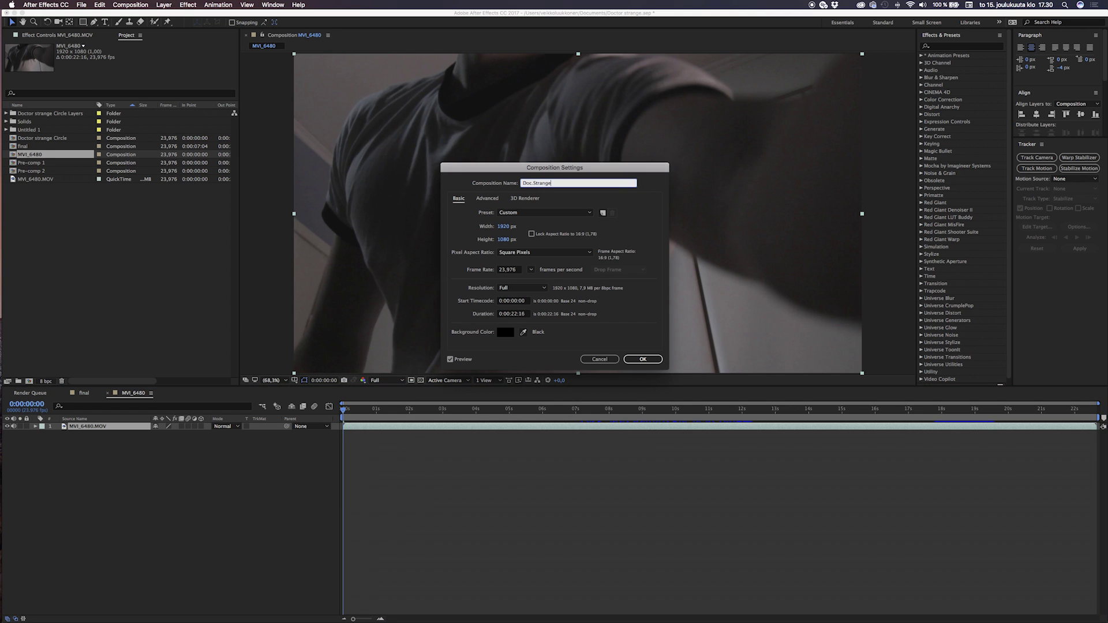
pyautogui.press('Return')
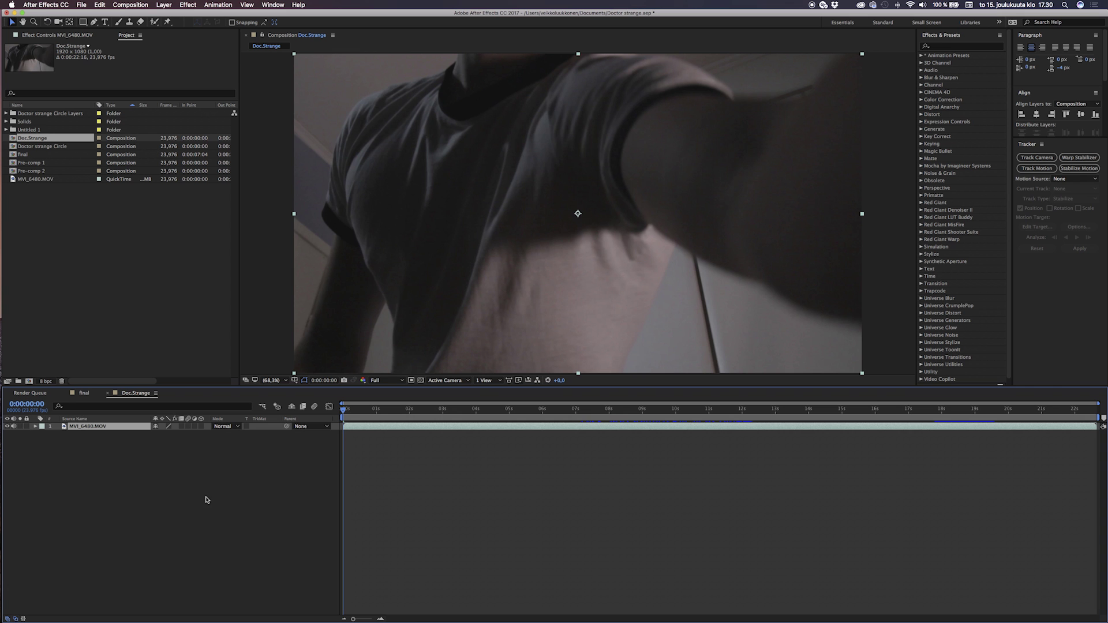
# Step: Set the work area from 0:00:07:09 to 0:00:19:07 and trim the Doc.Strange composition to it
pyautogui.click(206, 500)
pyautogui.moveTo(344, 409); pyautogui.dragTo(983, 428)
pyautogui.press('n')
pyautogui.press('b')
pyautogui.press('b')
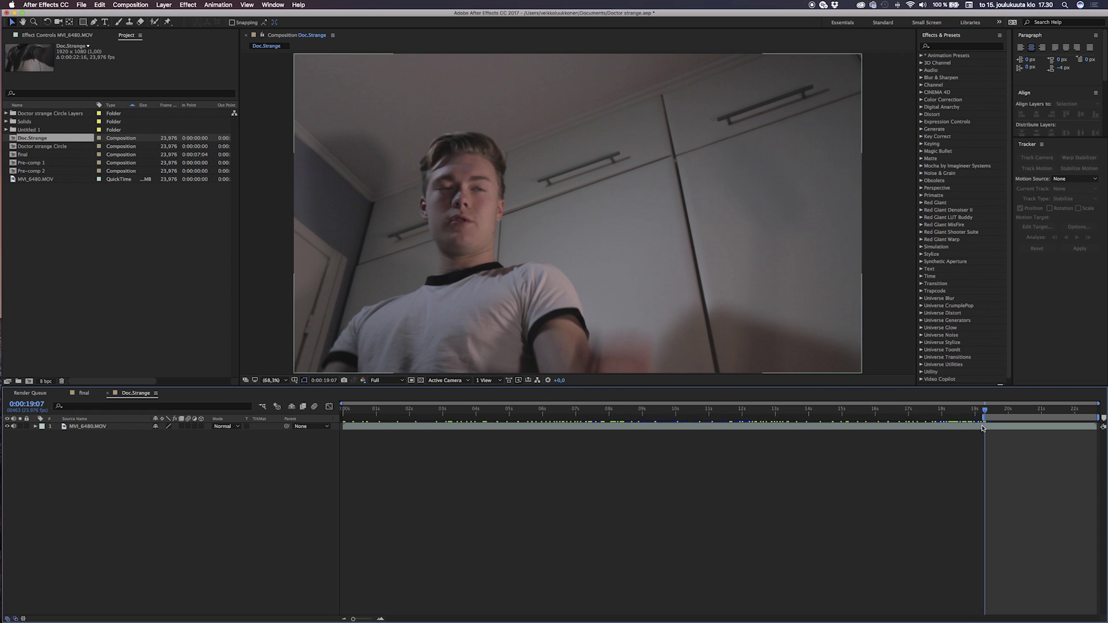
pyautogui.press('n')
pyautogui.rightClick(736, 416)
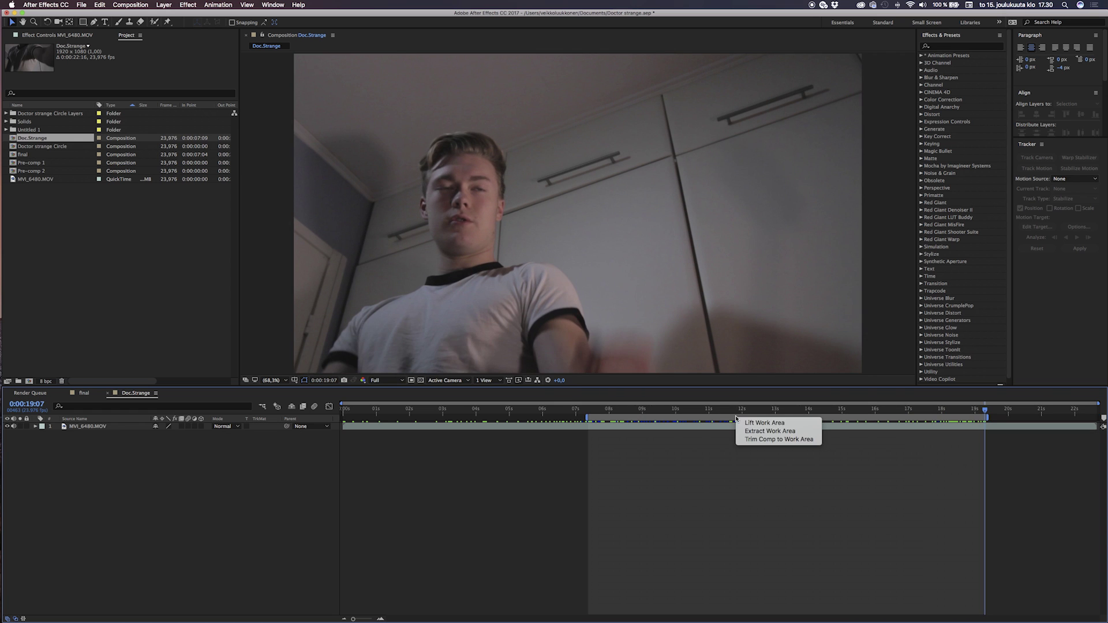
pyautogui.click(765, 440)
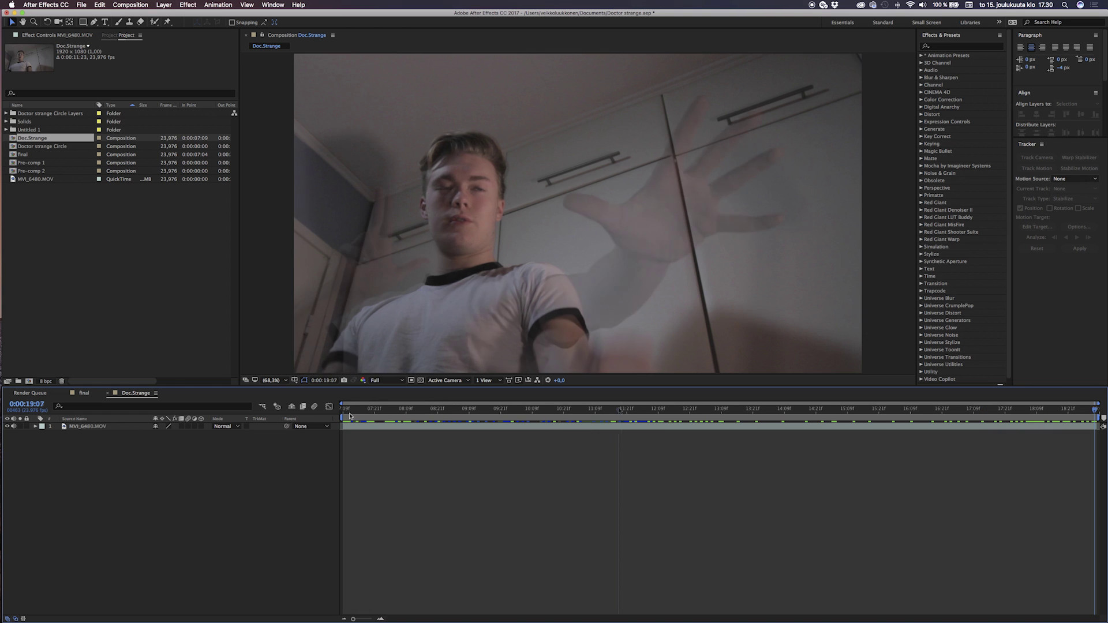
# Step: Name the clip's layer Footage and split it at 0:00:12:08 and 0:00:17:17
pyautogui.click(656, 415)
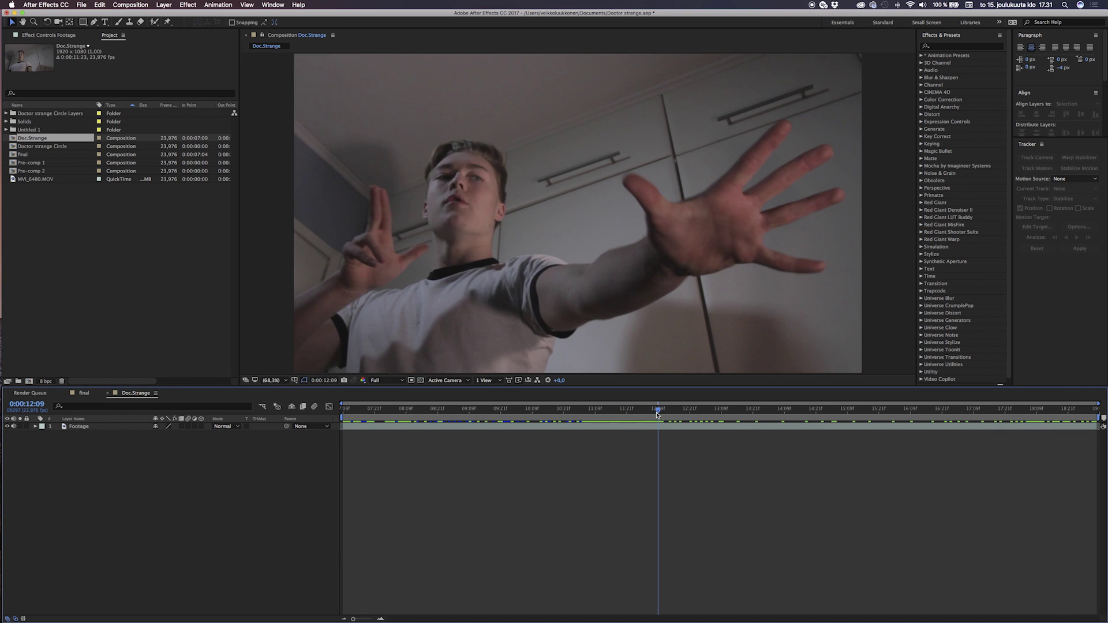
pyautogui.moveTo(657, 414); pyautogui.dragTo(994, 419)
pyautogui.press('super+shift+d')
pyautogui.press('super+shift+d')
# Step: Rename the middle segment EFFECT and the last segment Footage
pyautogui.click(686, 435)
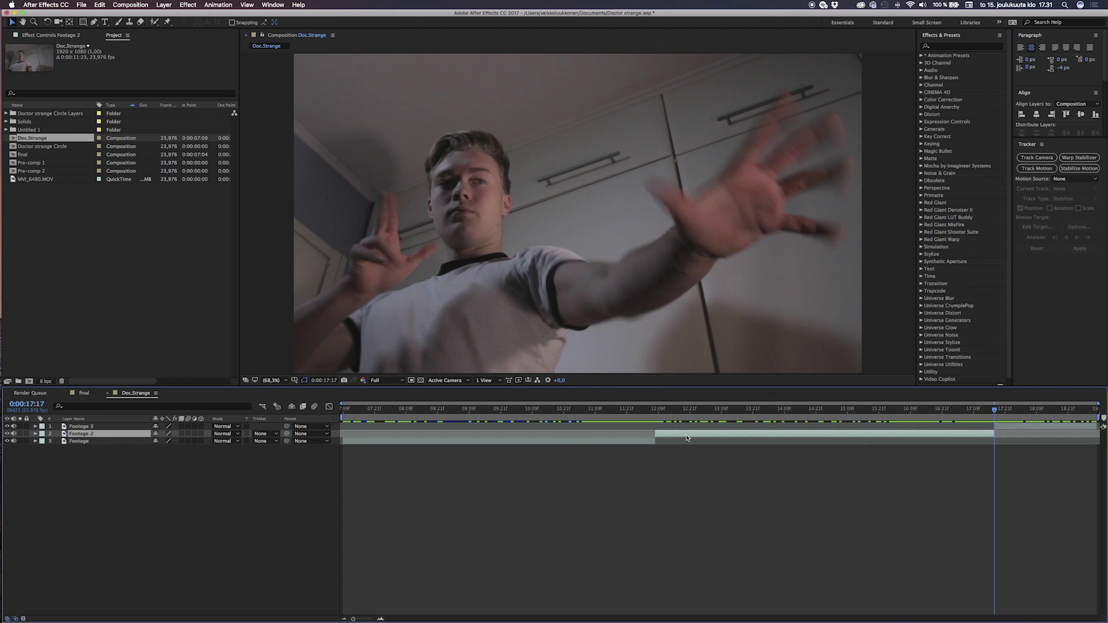
pyautogui.press('Return')
pyautogui.write('E')
pyautogui.press('Return')
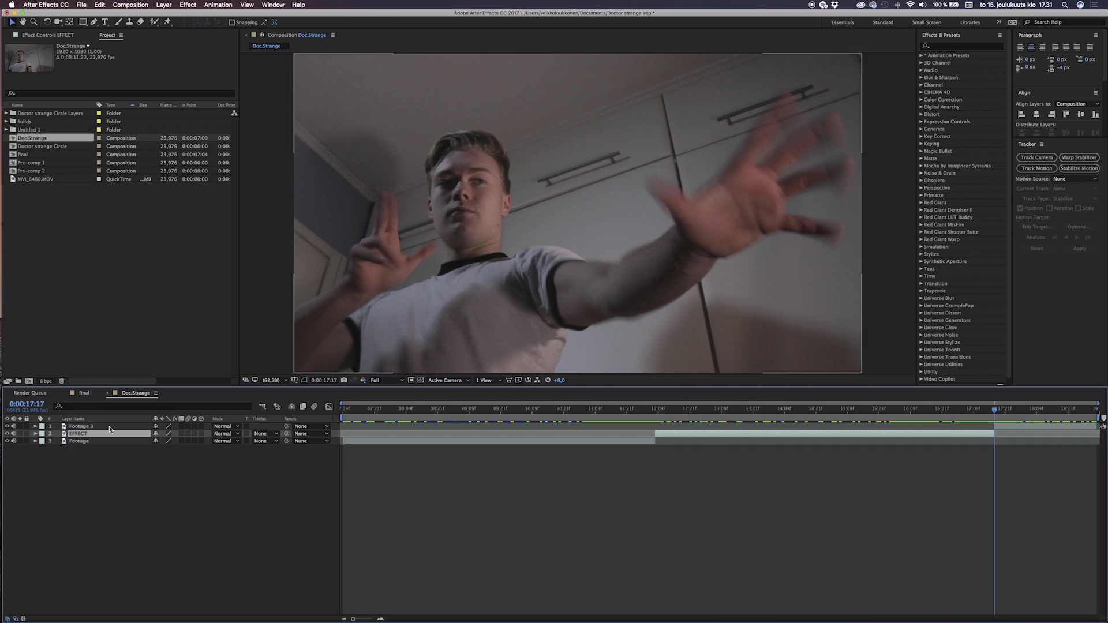
pyautogui.click(105, 426)
pyautogui.press('Return')
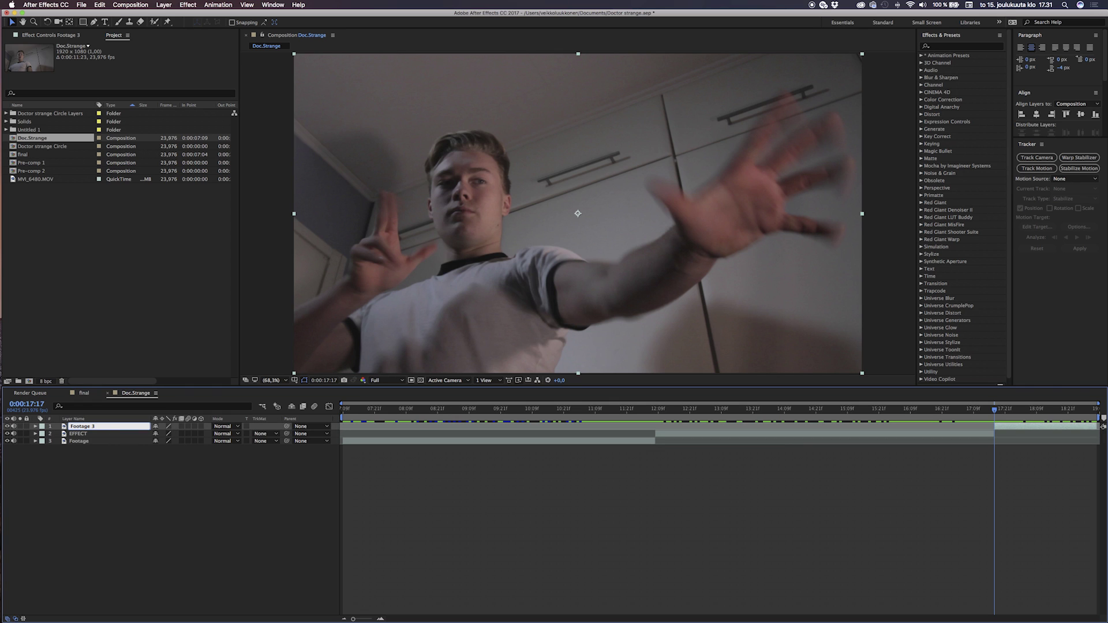
pyautogui.click(104, 470)
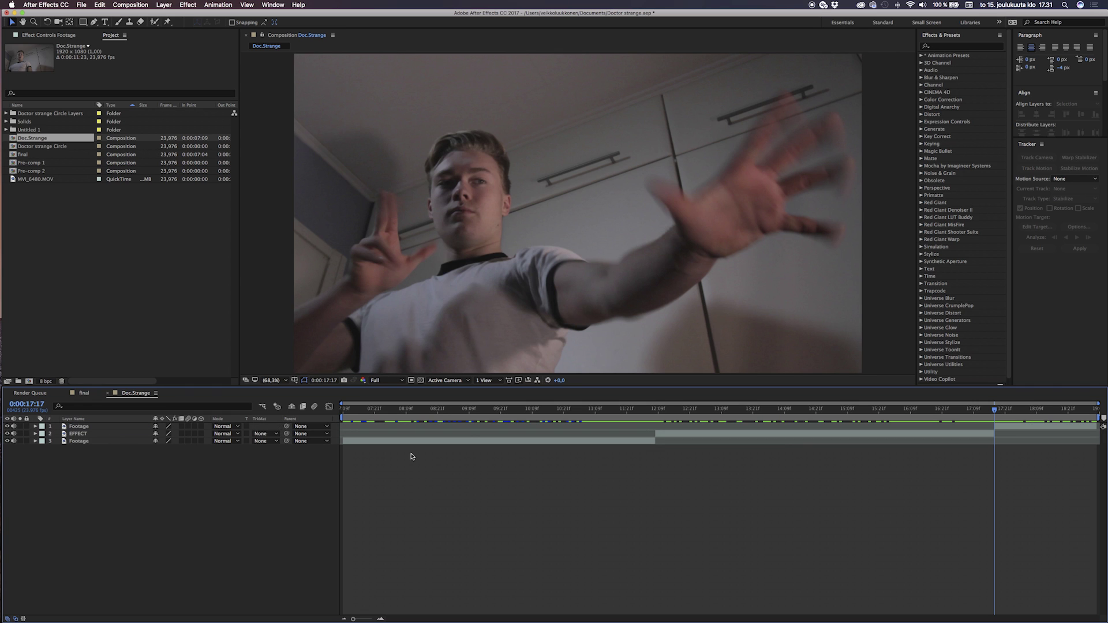
# Step: Run 3D camera tracking on the EFFECT layer, with the current time at its start, 0:00:12:08
pyautogui.click(712, 434)
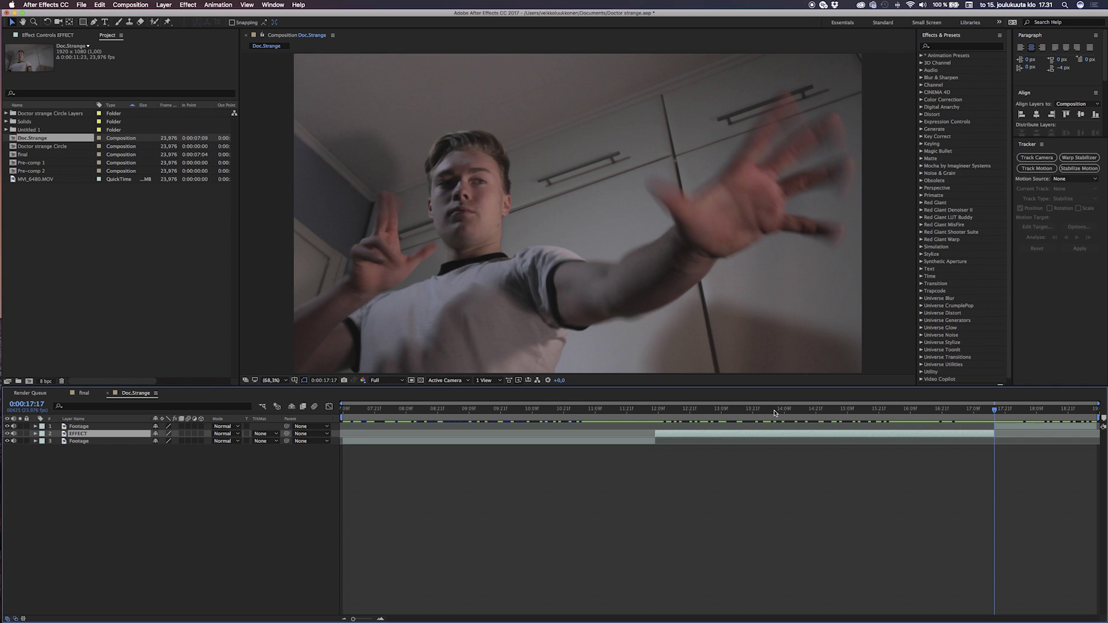
pyautogui.click(661, 410)
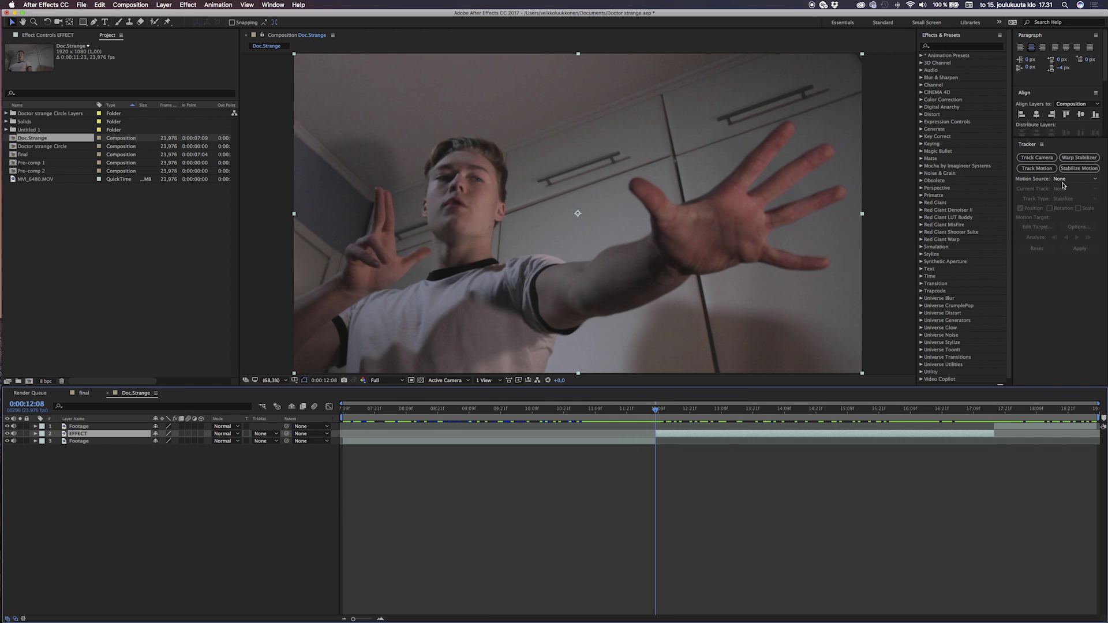
pyautogui.click(1037, 159)
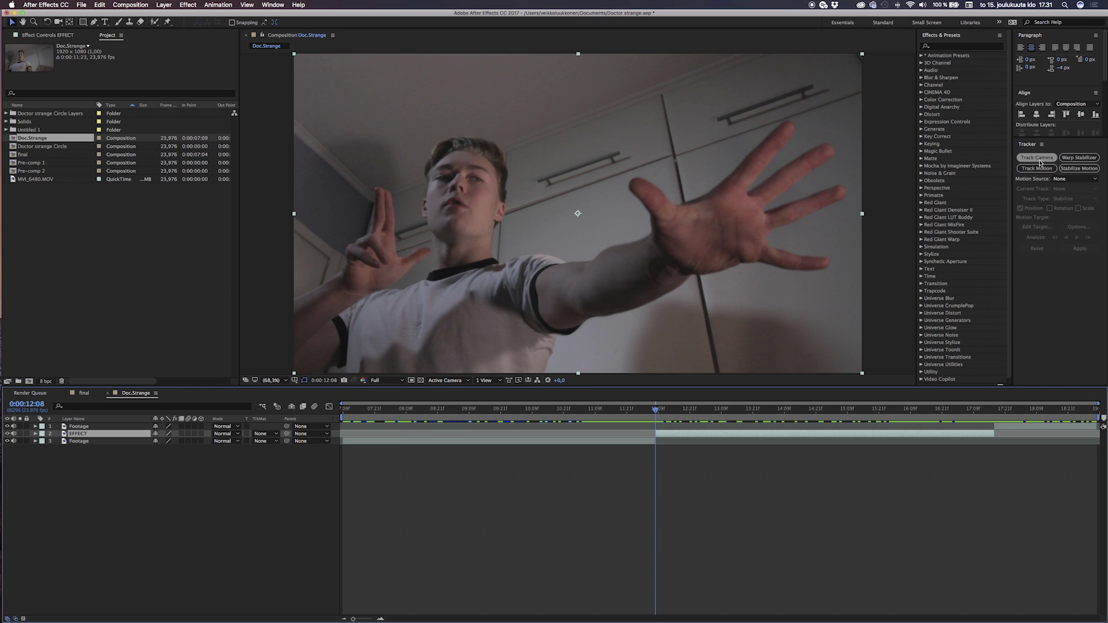
pyautogui.click(1040, 160)
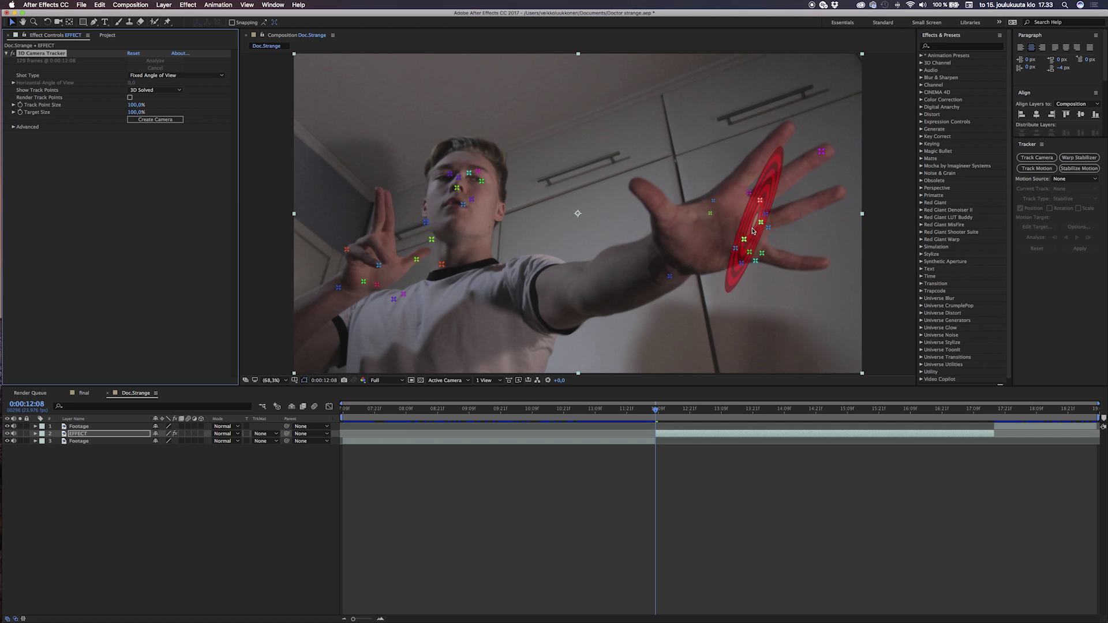
# Step: Select track points on the open palm so the target faces the camera, and create a null and camera from them
pyautogui.moveTo(736, 205)
pyautogui.mouseDown()
pyautogui.moveTo(736, 246)
pyautogui.moveTo(767, 225)
pyautogui.mouseUp()
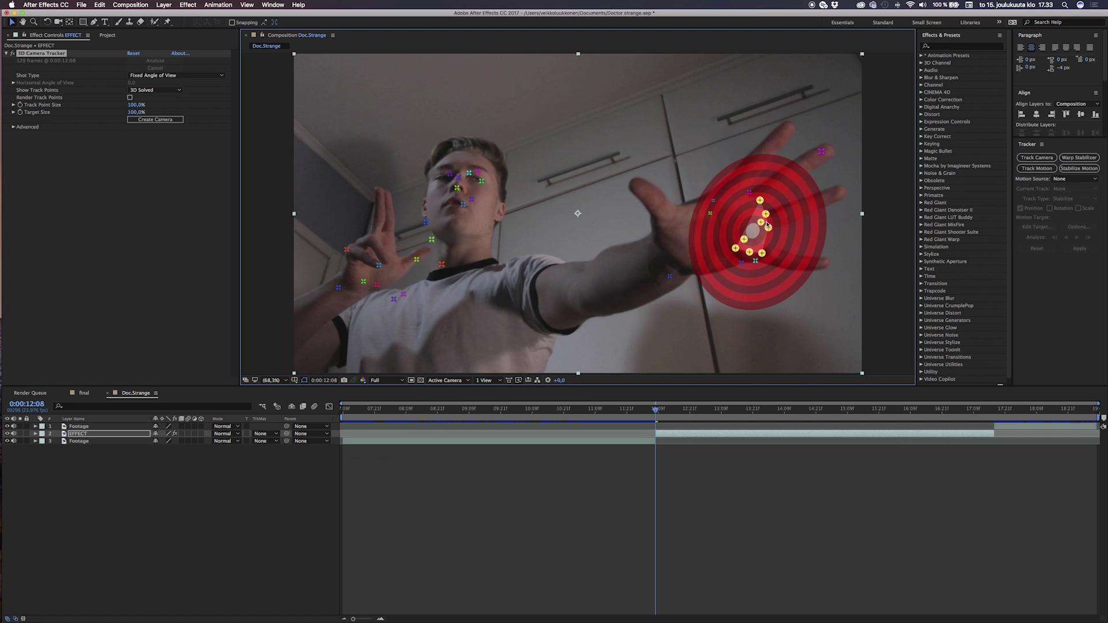
pyautogui.click(688, 237)
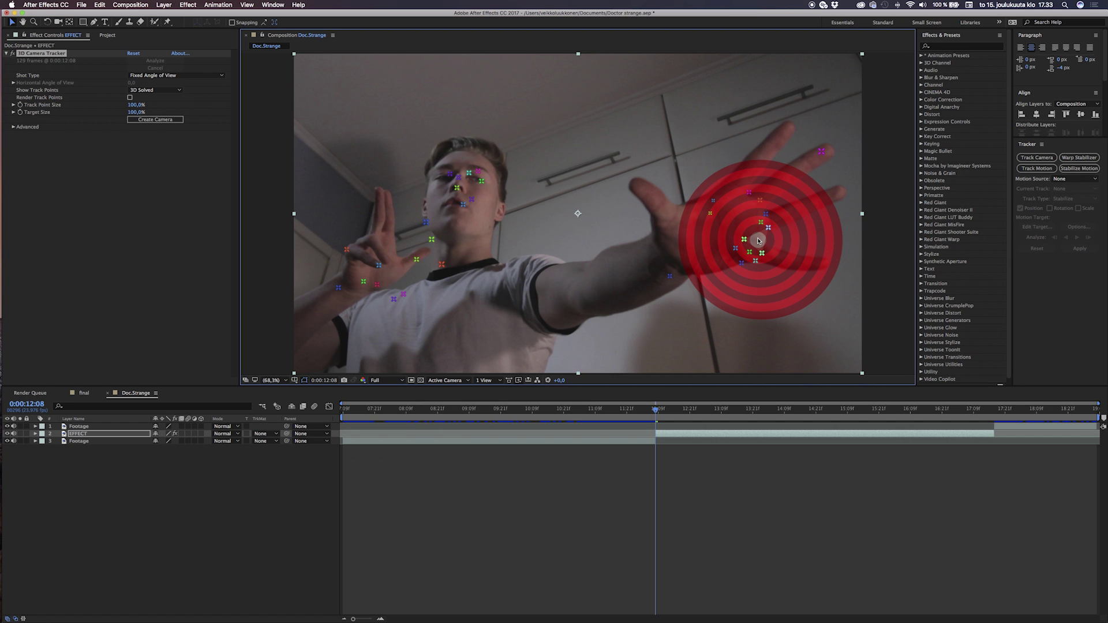
pyautogui.click(758, 241)
pyautogui.rightClick(760, 245)
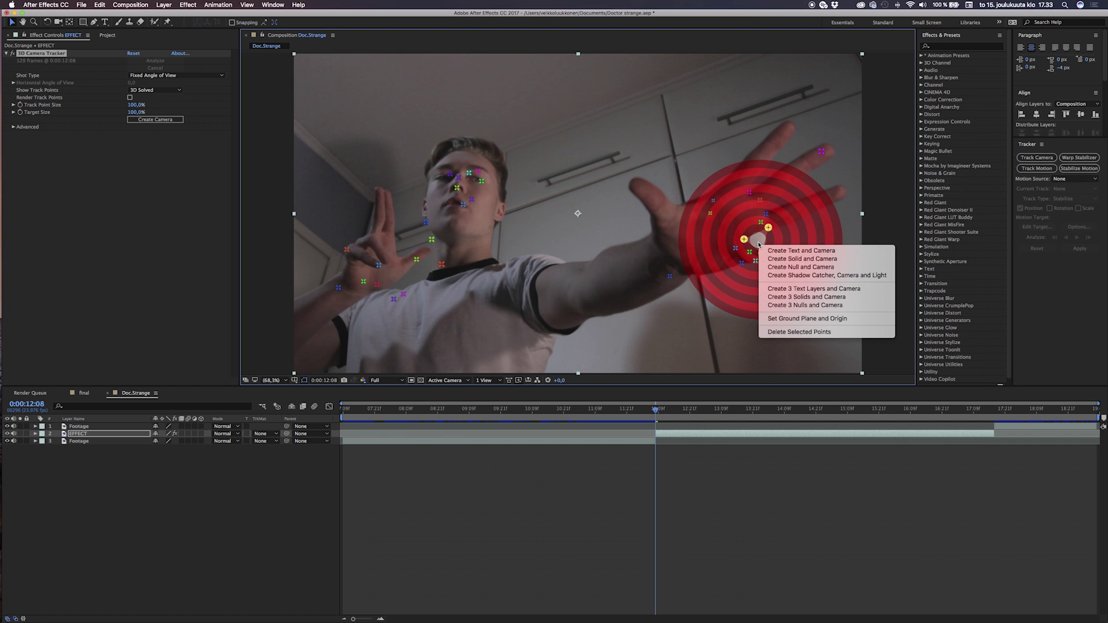
pyautogui.click(781, 267)
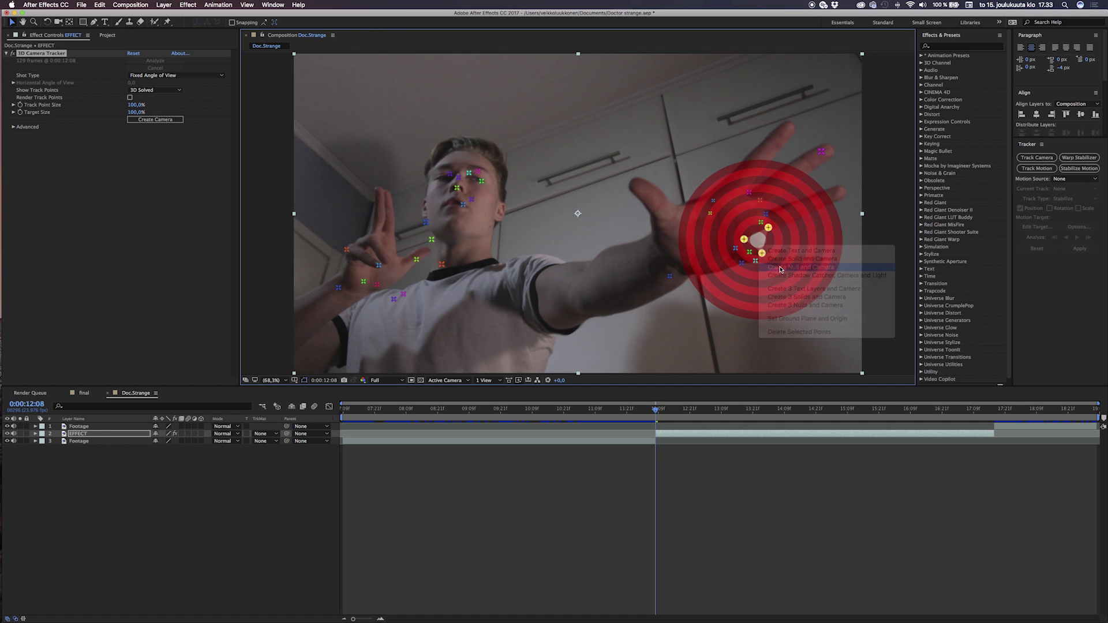
# Step: Trim the track null layer to the same time span as the EFFECT segment
pyautogui.click(668, 495)
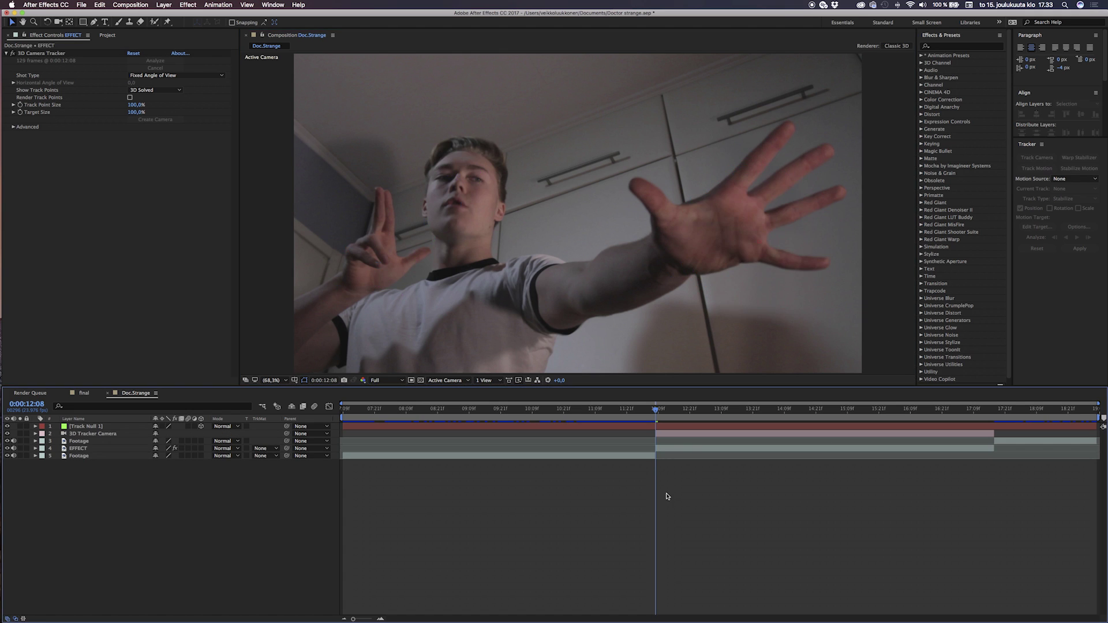
pyautogui.click(653, 427)
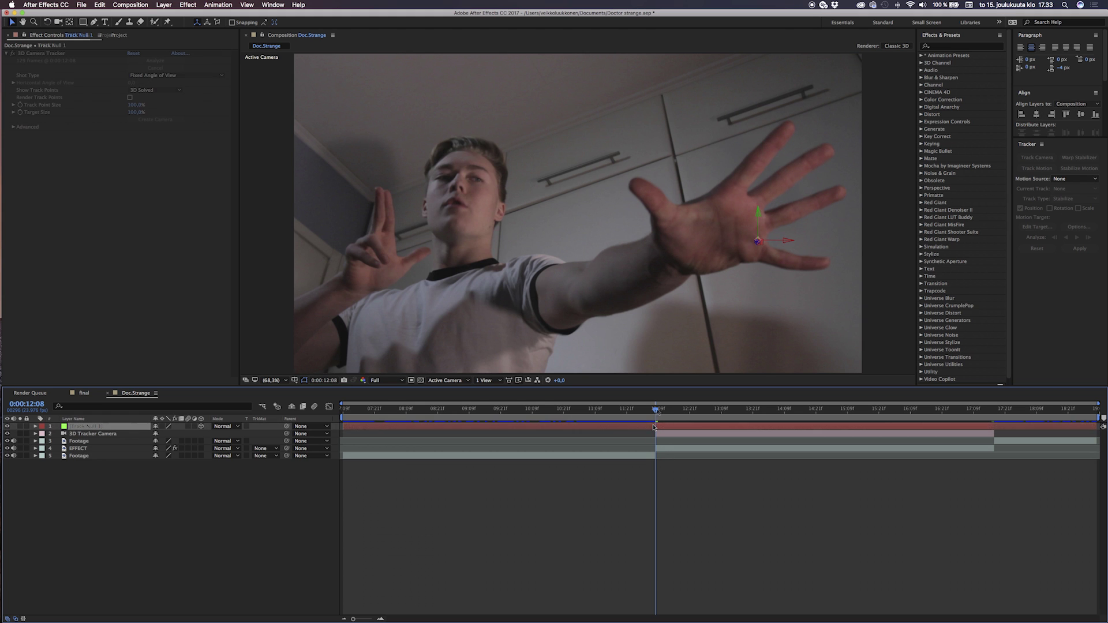
pyautogui.moveTo(655, 411); pyautogui.dragTo(690, 411)
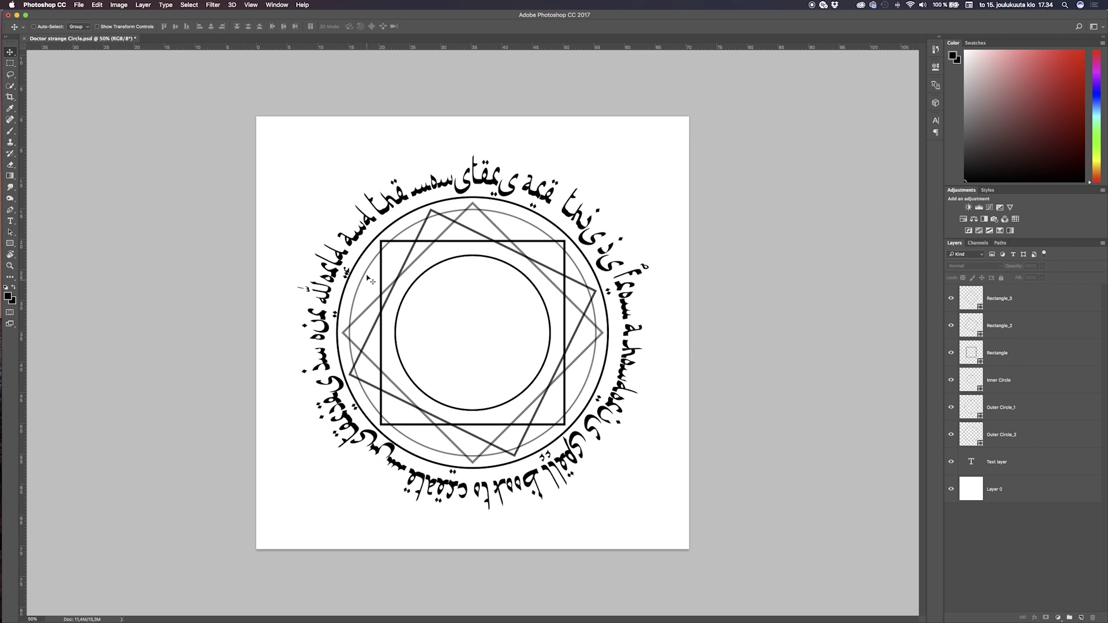
# Step: In Photoshop, examine how Doctor strange Circle.psd is built by hiding and showing its rectangle, circle, text and background layers in turn
pyautogui.click(951, 298)
pyautogui.click(951, 298)
pyautogui.click(951, 326)
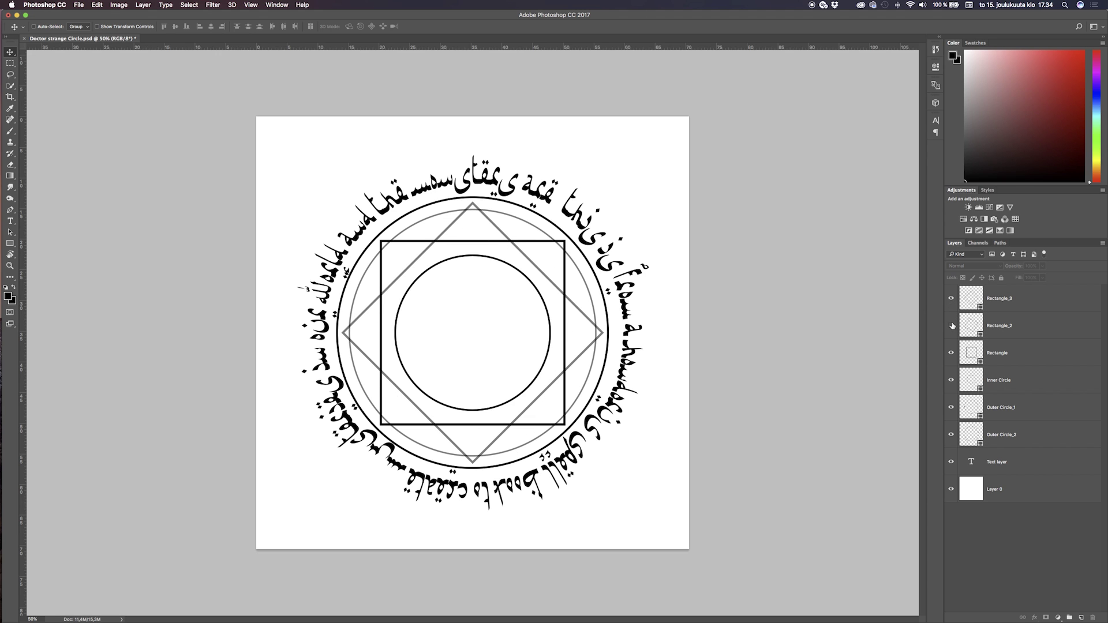
pyautogui.click(951, 325)
pyautogui.click(951, 353)
pyautogui.click(951, 352)
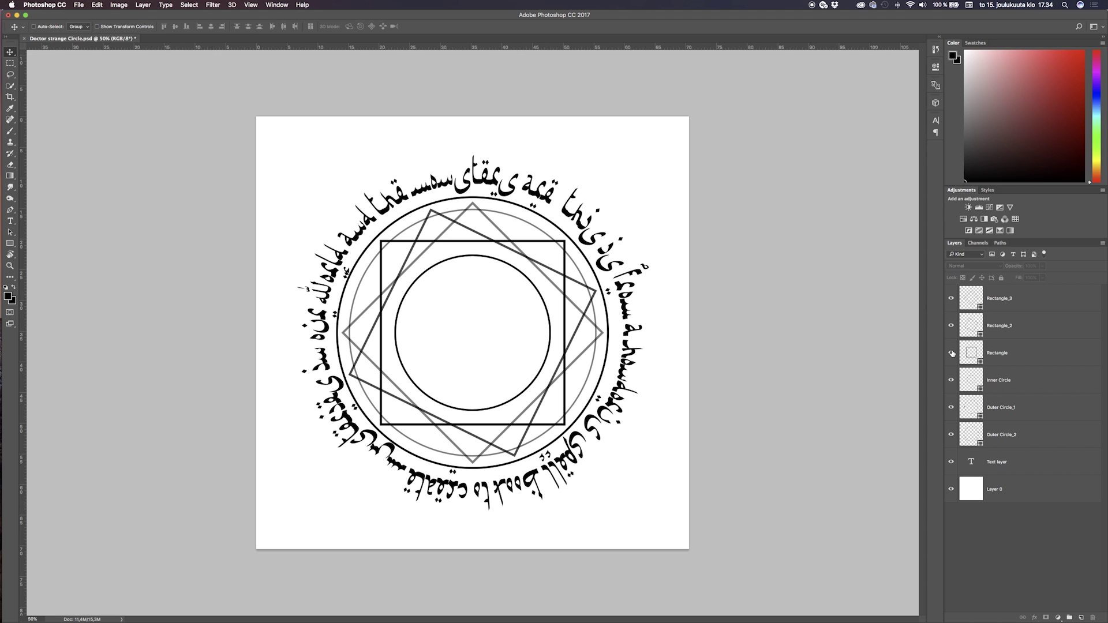
pyautogui.click(951, 381)
pyautogui.click(951, 380)
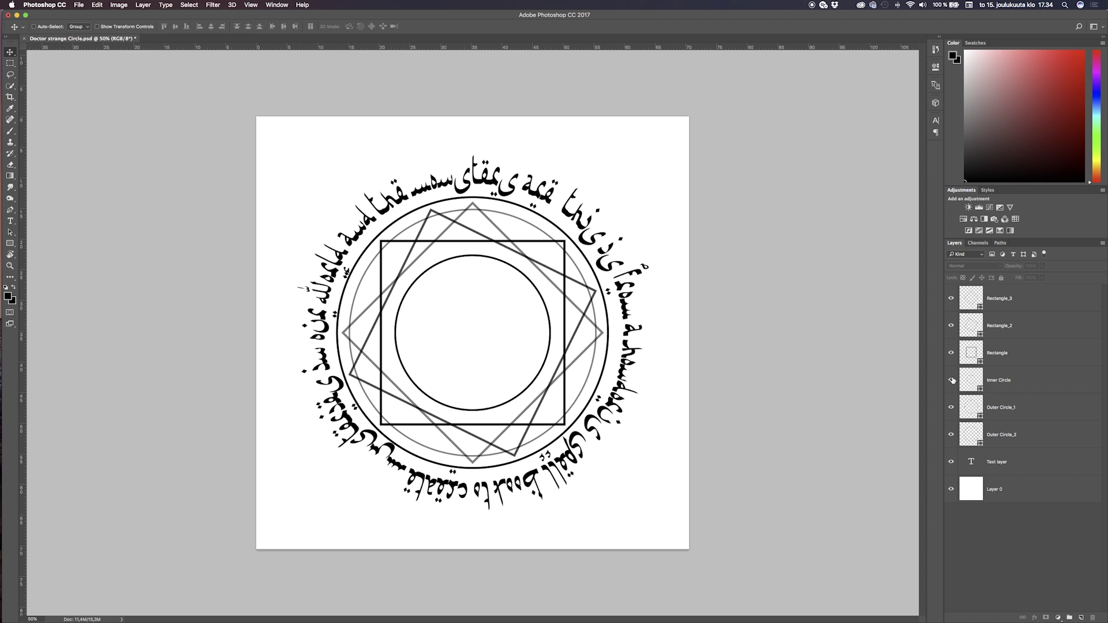
pyautogui.click(951, 408)
pyautogui.click(951, 407)
pyautogui.click(951, 436)
pyautogui.click(951, 437)
pyautogui.click(951, 462)
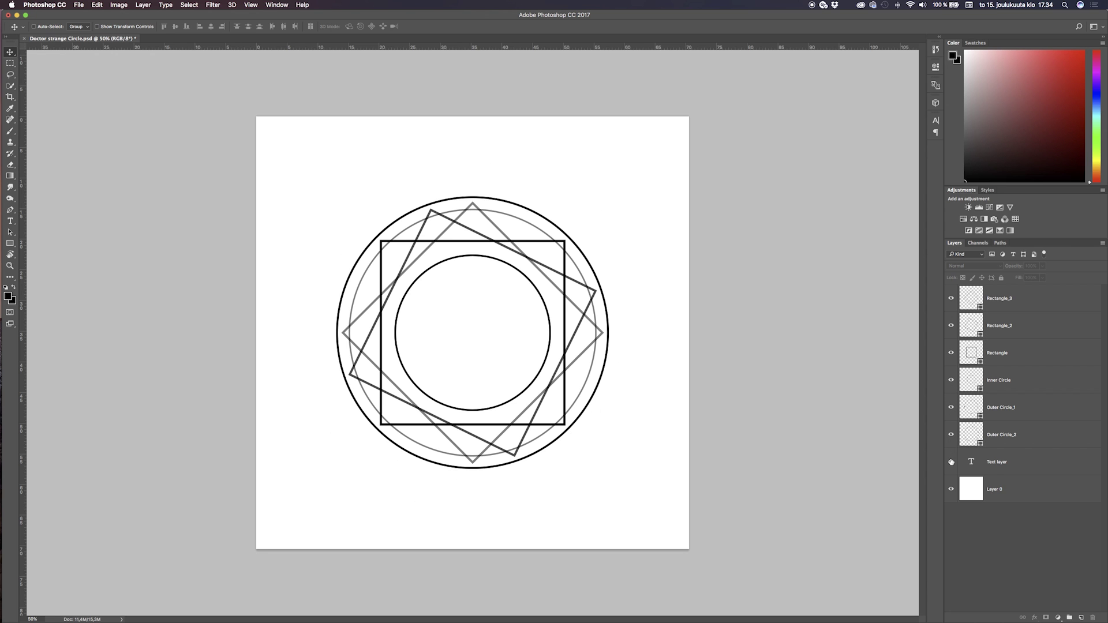
pyautogui.click(951, 461)
pyautogui.click(951, 490)
pyautogui.click(951, 490)
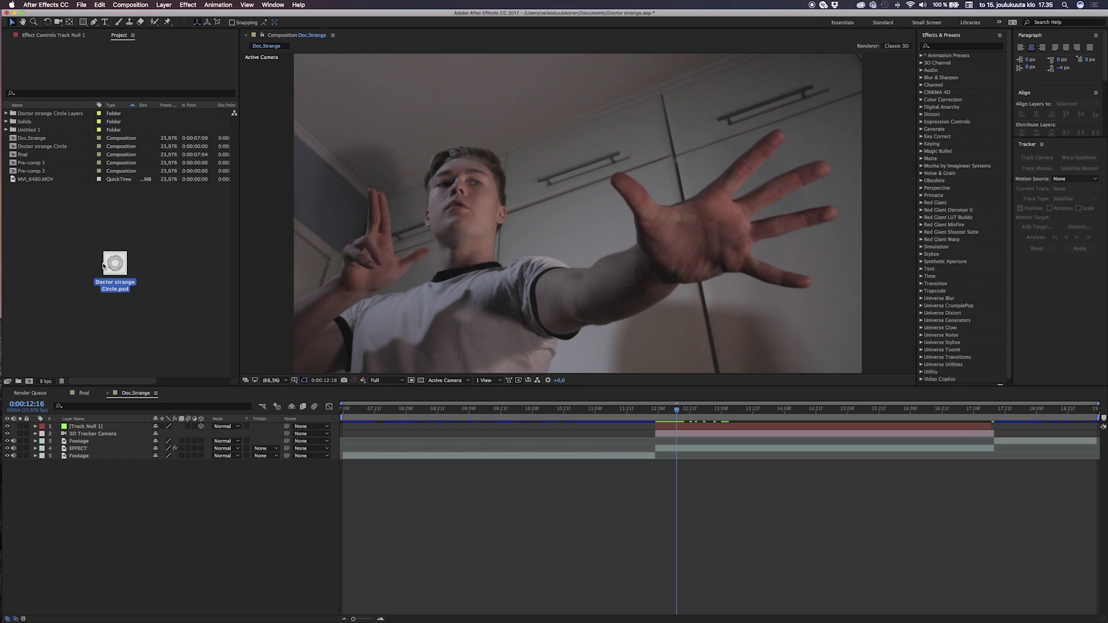
# Step: Import Doctor strange Circle.psd into the After Effects project as a composition with editable layer styles
pyautogui.moveTo(146, 269); pyautogui.dragTo(67, 253)
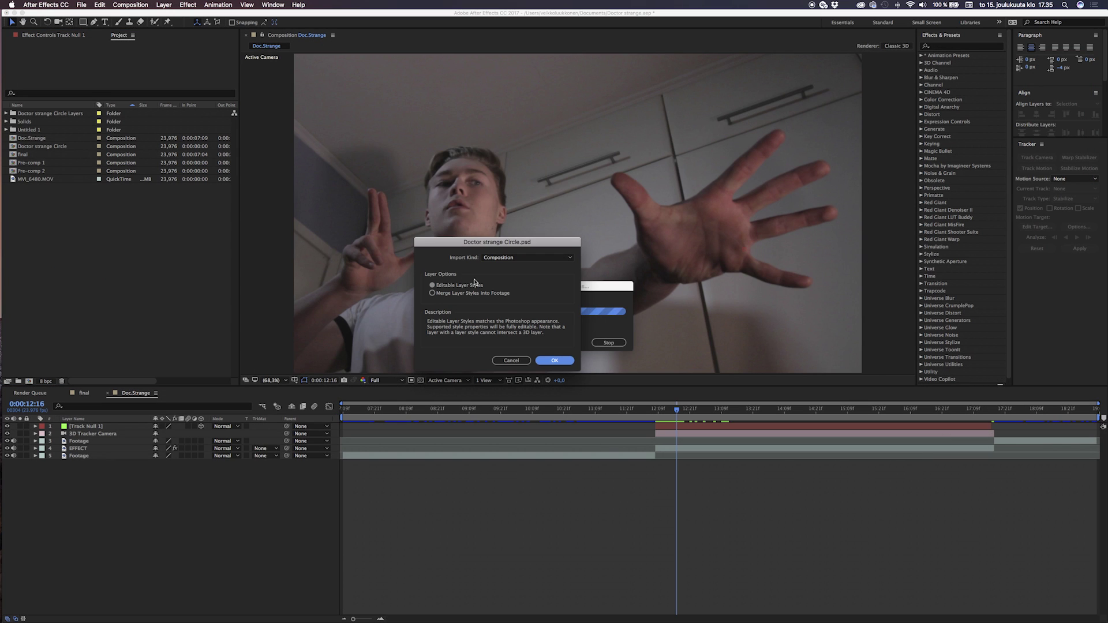
pyautogui.click(432, 286)
pyautogui.click(553, 360)
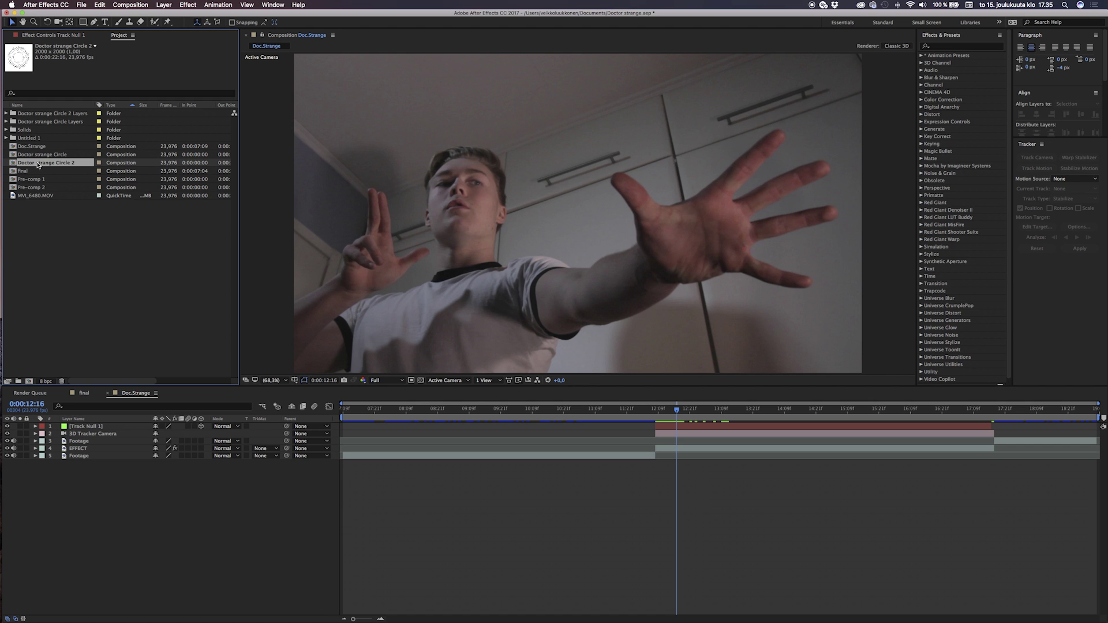
# Step: Add the Doctor strange Circle 2 composition as the uppermost layer of Doc.Strange, scaled down and placed over the open hand
pyautogui.moveTo(37, 165); pyautogui.dragTo(84, 427)
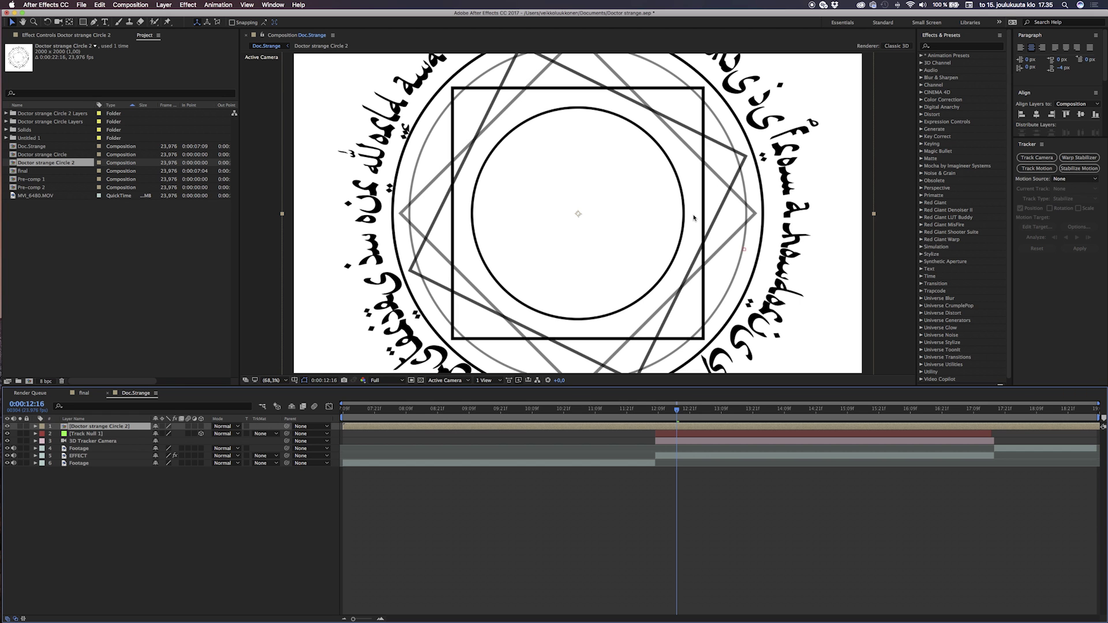
pyautogui.press('s')
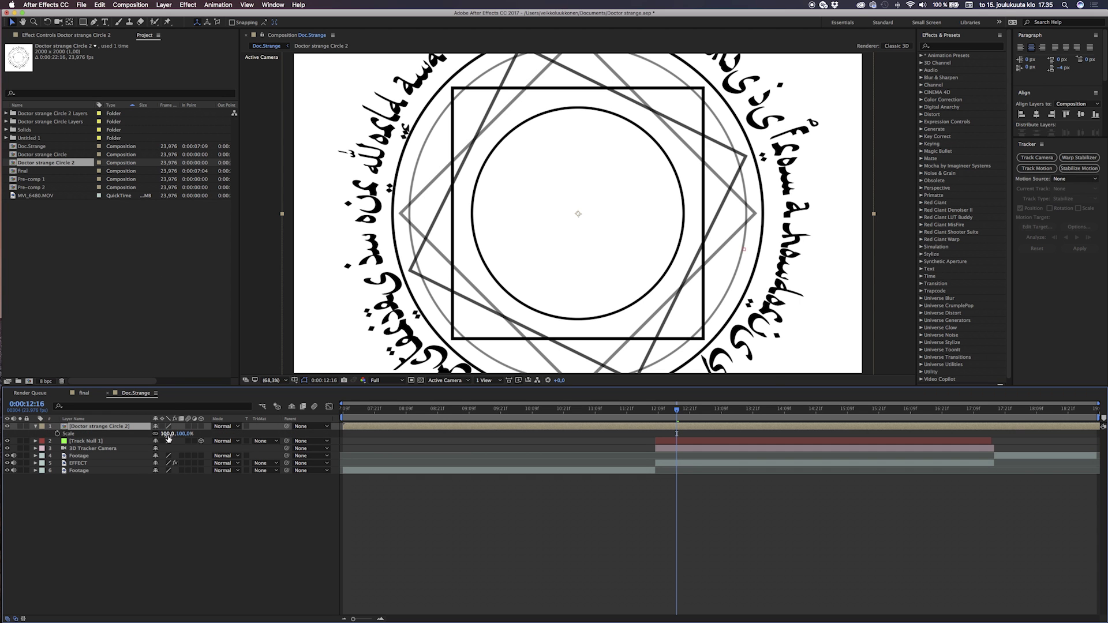
pyautogui.moveTo(168, 434); pyautogui.dragTo(134, 434)
pyautogui.moveTo(590, 234); pyautogui.dragTo(735, 254)
pyautogui.click(35, 427)
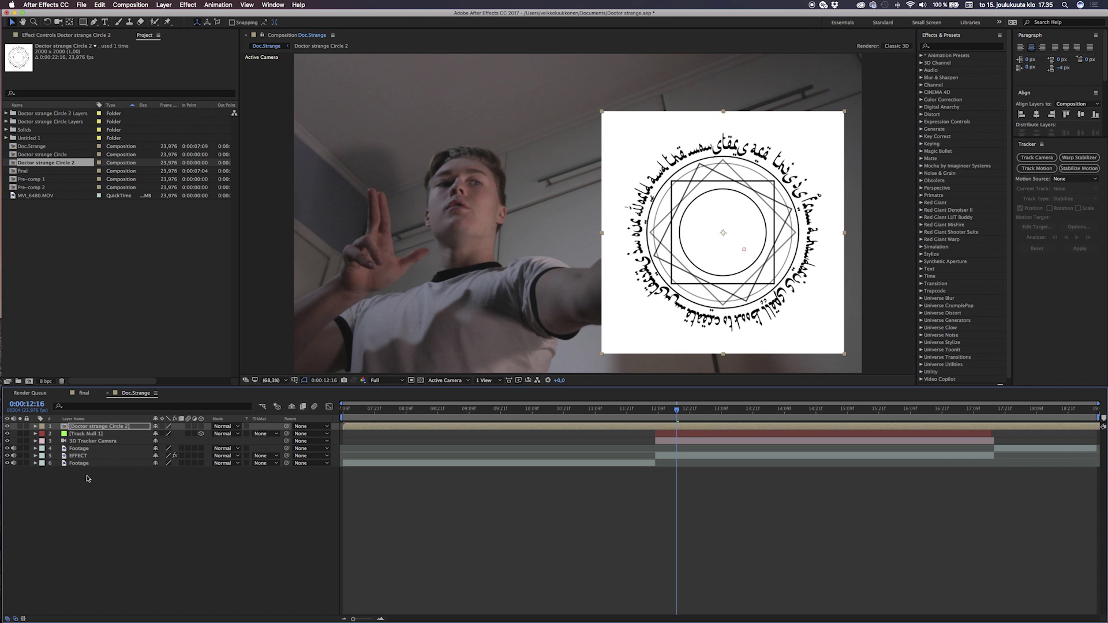
pyautogui.click(111, 486)
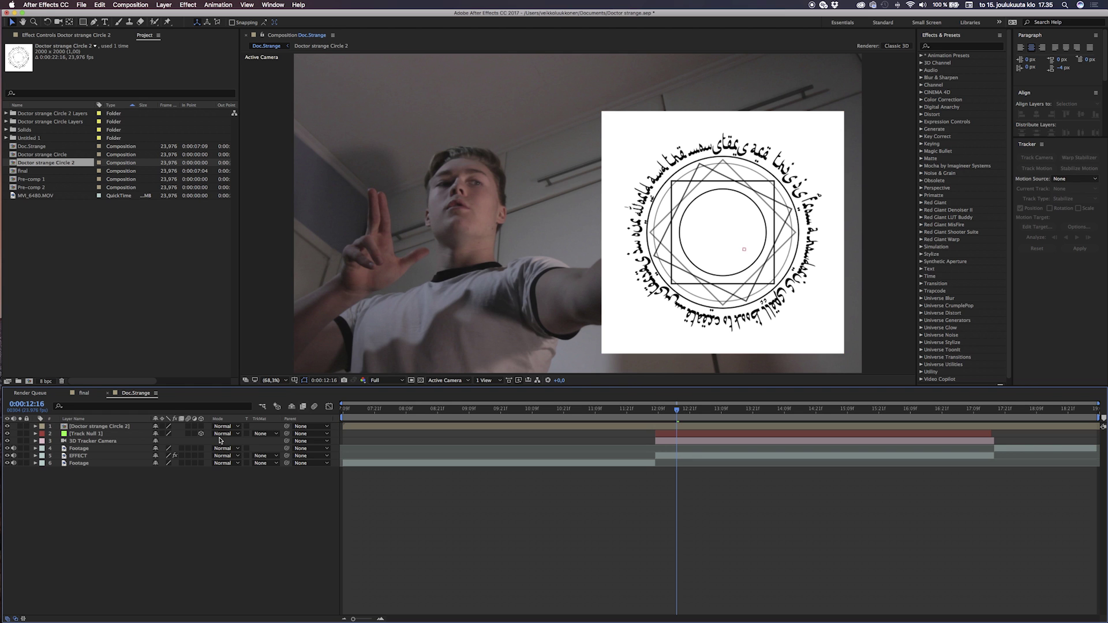
# Step: Set the Doctor strange Circle 2 layer's blending mode to Multiply and center the circle on the palm
pyautogui.click(224, 426)
pyautogui.click(226, 315)
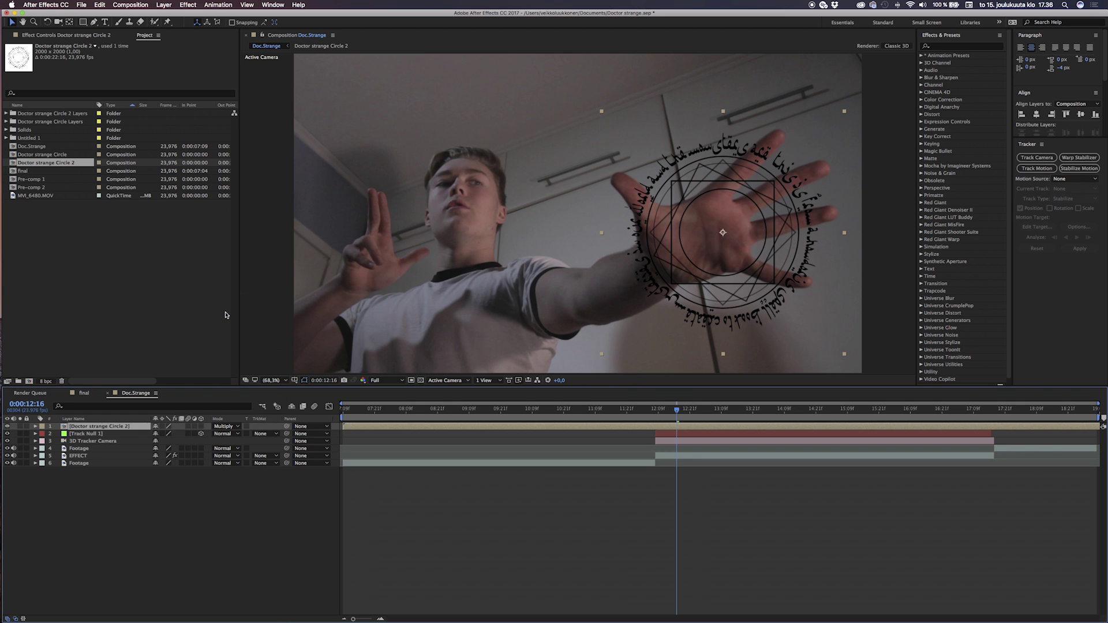
pyautogui.click(229, 470)
pyautogui.moveTo(725, 237); pyautogui.dragTo(713, 230)
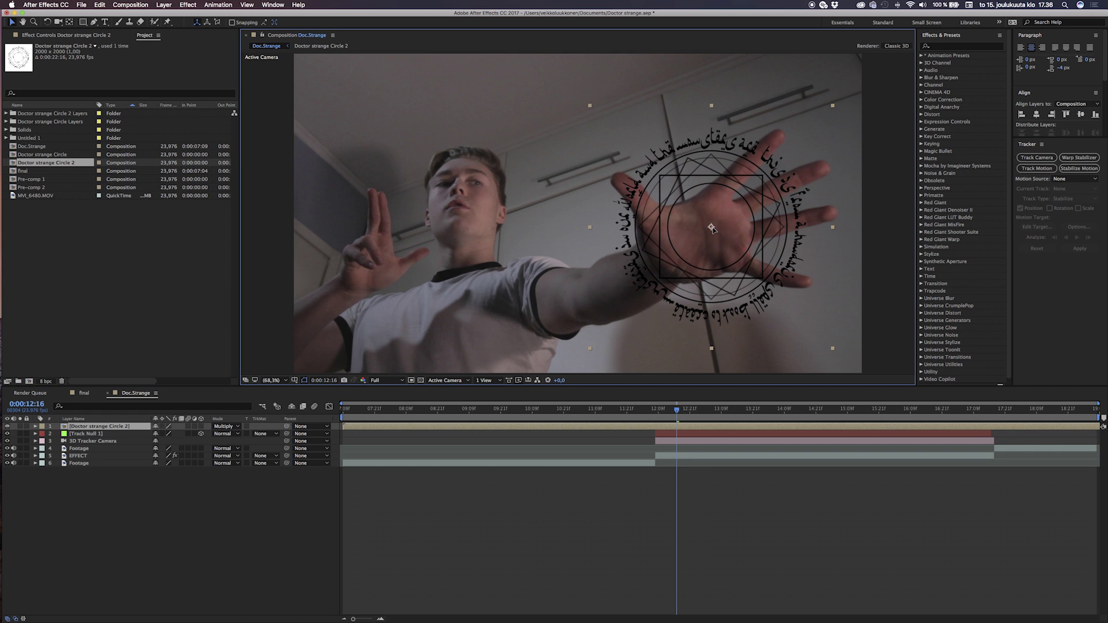
# Step: Make the Doctor strange Circle 2 layer three-dimensional and parent it to Track Null 1
pyautogui.click(201, 426)
pyautogui.click(202, 427)
pyautogui.click(201, 426)
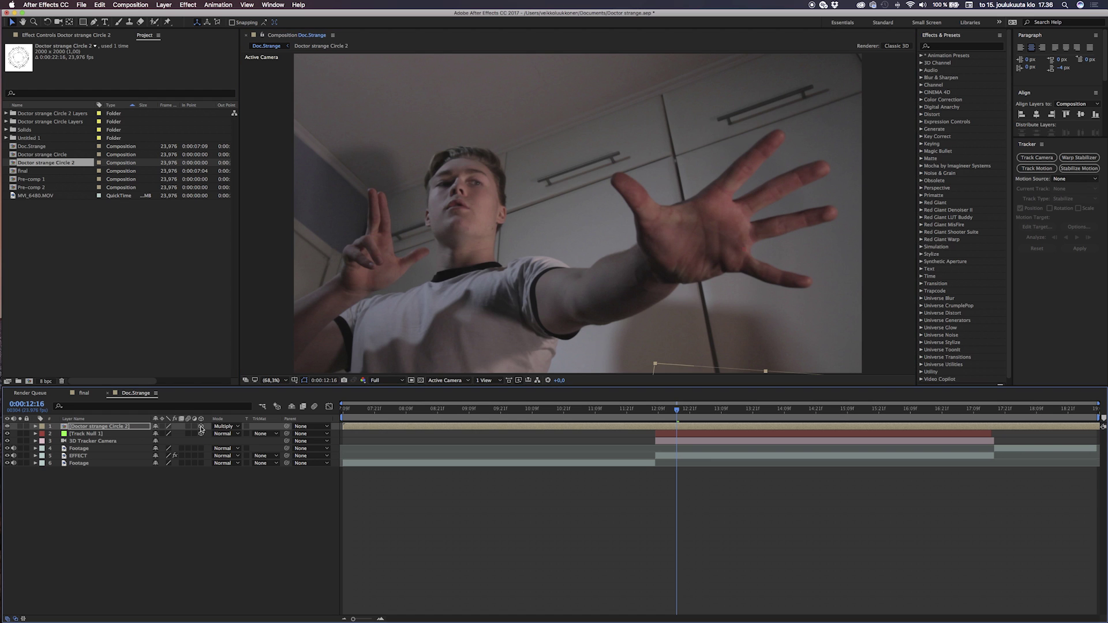
pyautogui.moveTo(286, 427); pyautogui.dragTo(86, 433)
# Step: Move the parented circle back onto the open palm and scale it to 87%
pyautogui.press('/')
pyautogui.press(',')
pyautogui.press(',')
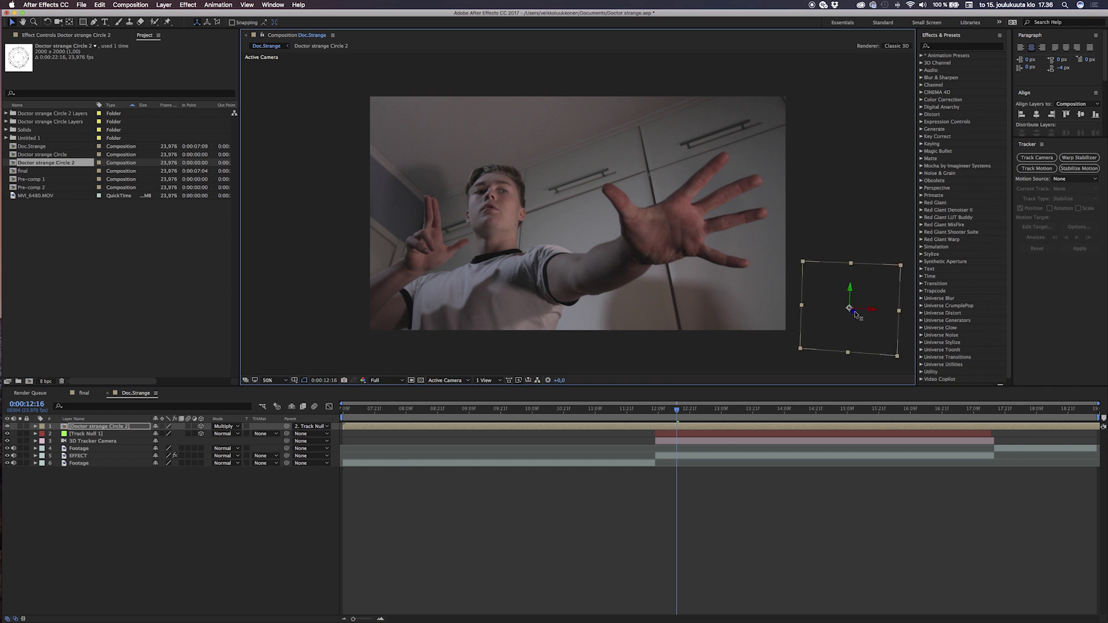
pyautogui.moveTo(681, 312); pyautogui.dragTo(681, 240)
pyautogui.press('/')
pyautogui.press(',')
pyautogui.press(',')
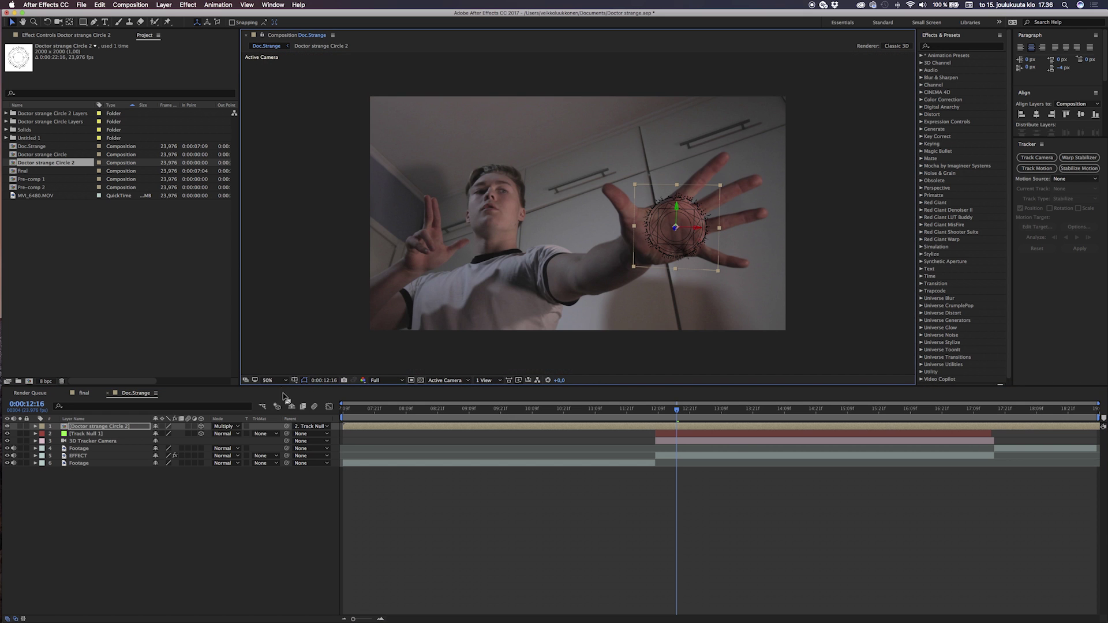
pyautogui.click(269, 380)
pyautogui.click(277, 389)
pyautogui.press('s')
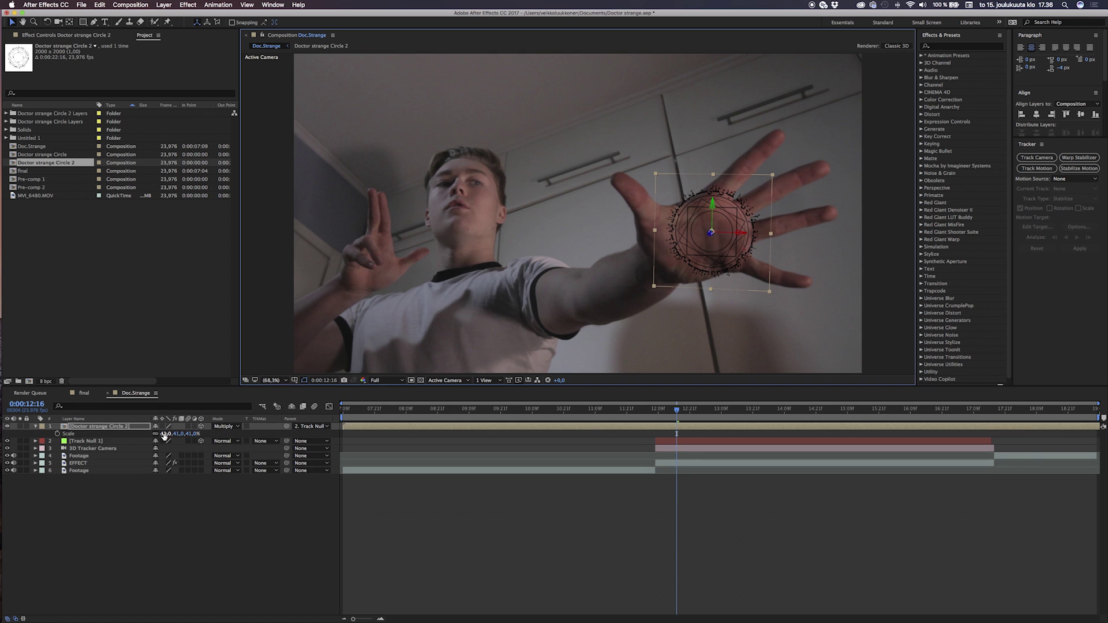
pyautogui.moveTo(165, 434); pyautogui.dragTo(188, 436)
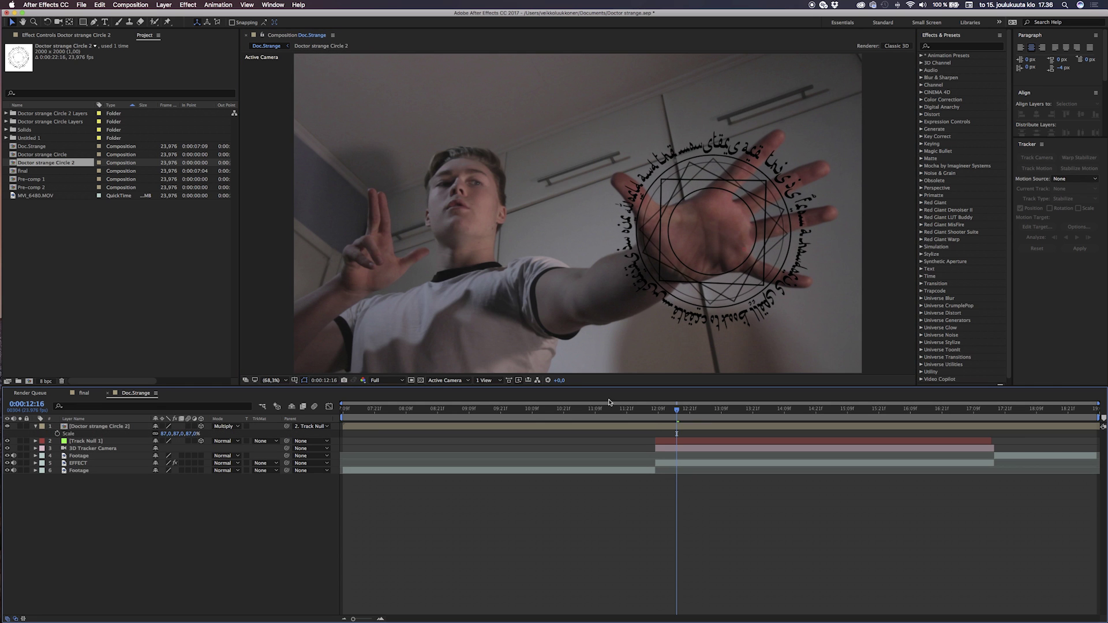
# Step: Trim the circle layer to the EFFECT segment and align it with the palm using X rotation 37° and Y rotation -13°
pyautogui.click(656, 410)
pyautogui.press('space')
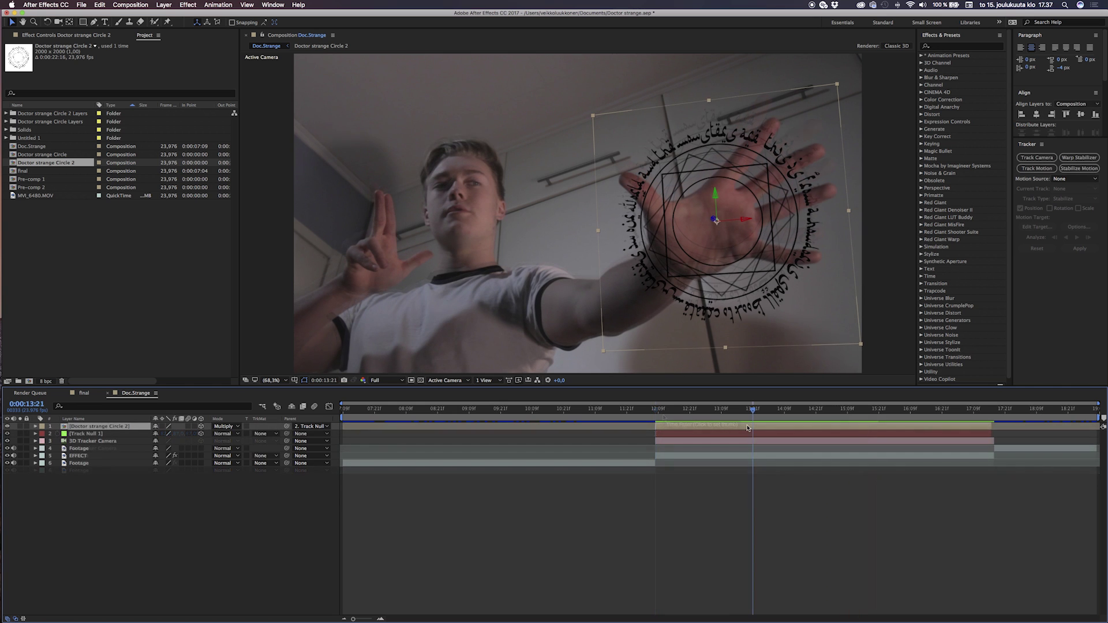
pyautogui.press('r')
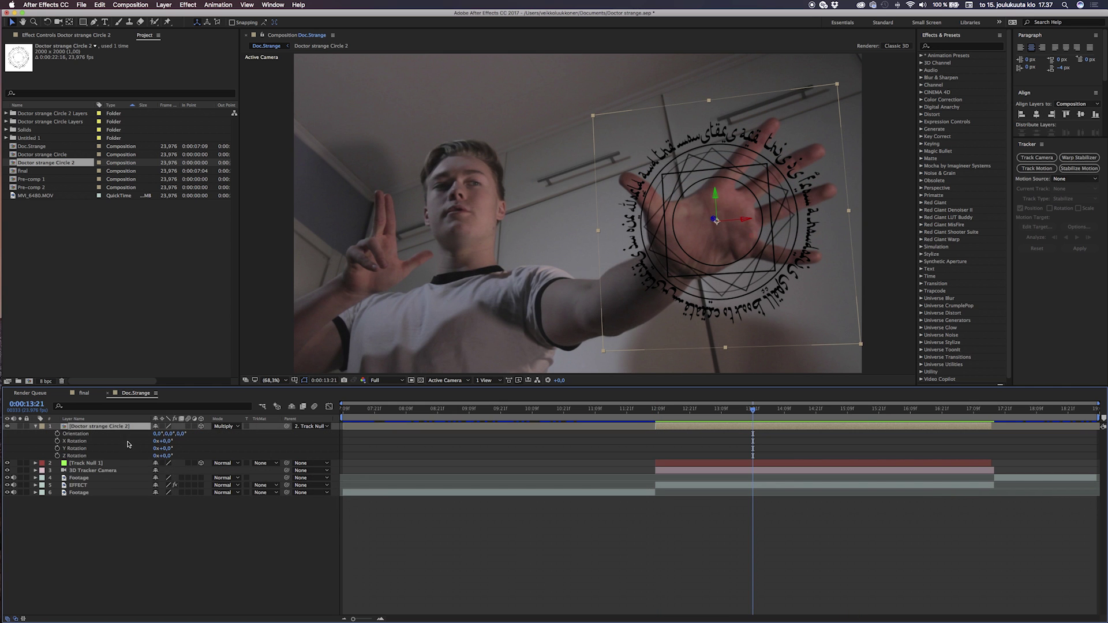
pyautogui.moveTo(167, 443)
pyautogui.mouseDown()
pyautogui.moveTo(158, 450)
pyautogui.moveTo(179, 442)
pyautogui.mouseUp()
pyautogui.moveTo(750, 214); pyautogui.dragTo(757, 215)
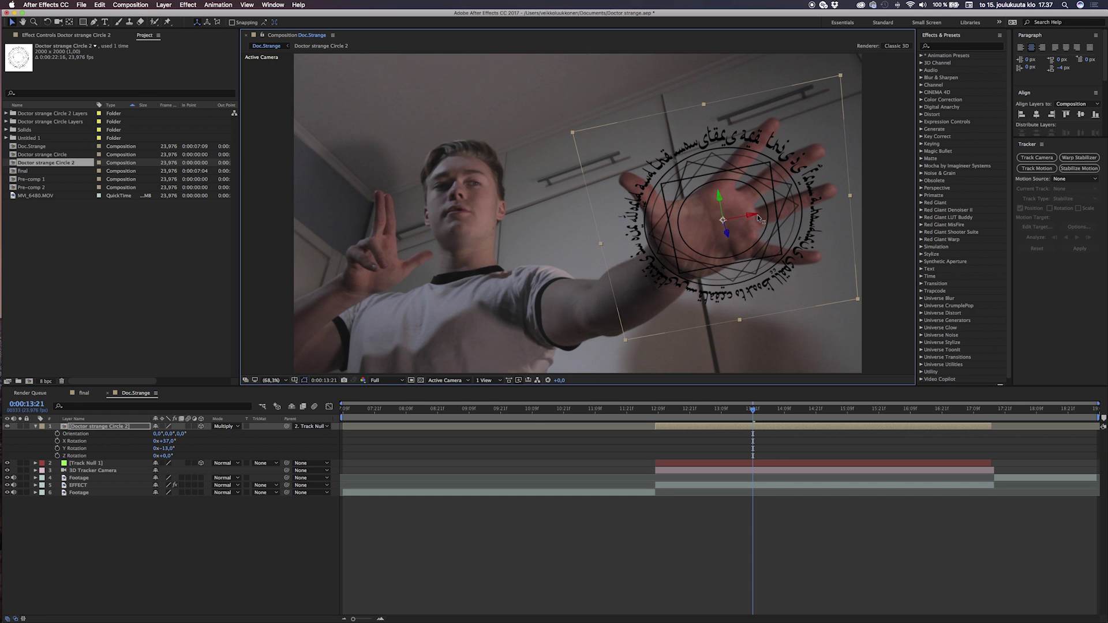
pyautogui.press('space')
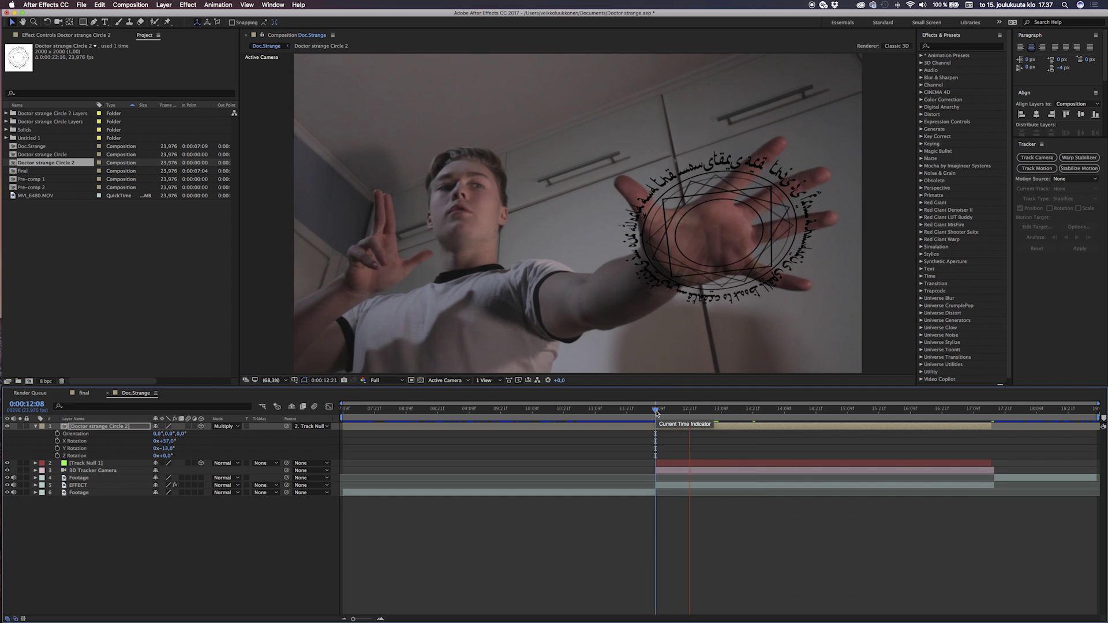
# Step: Delete the white background Layer 0 from the Doctor strange Circle 2 composition and return the circle's blending mode to Normal in Doc.Strange
pyautogui.click(35, 426)
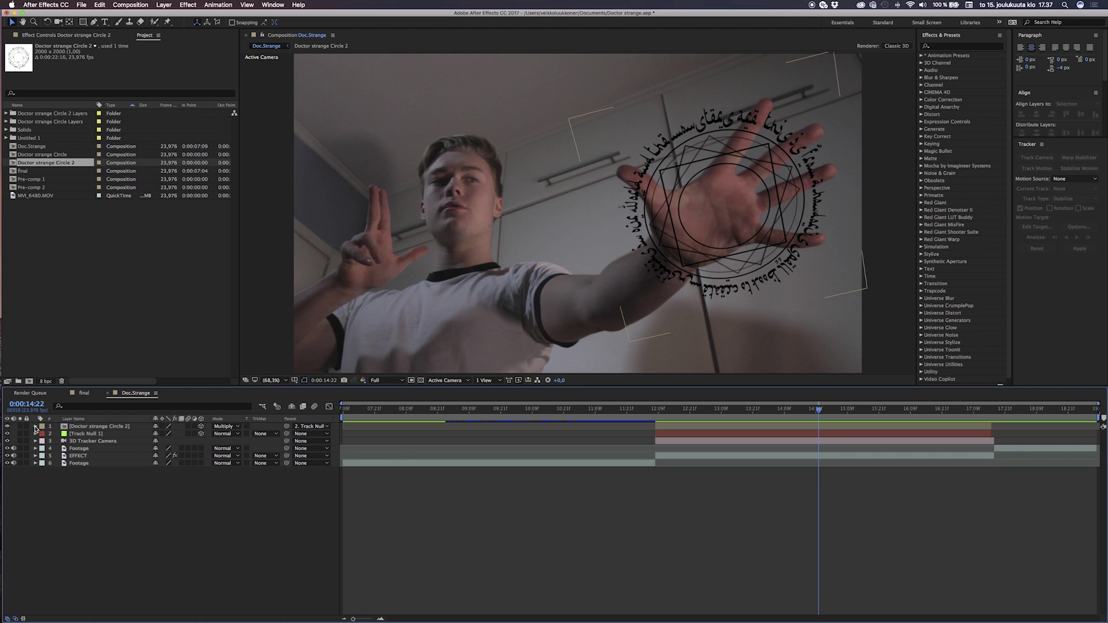
pyautogui.doubleClick(106, 427)
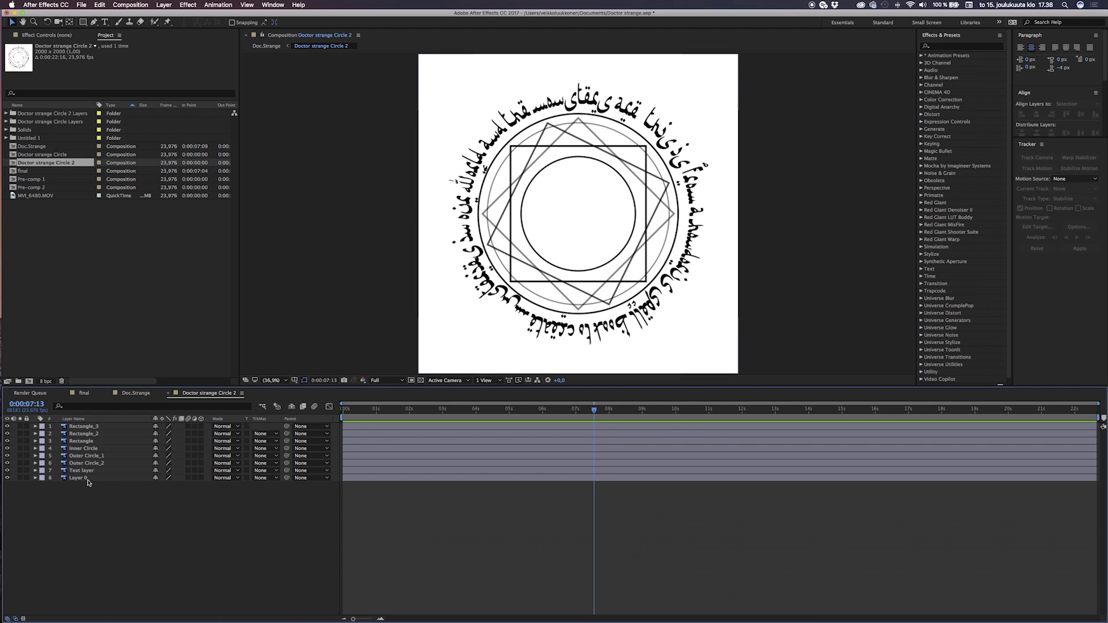
pyautogui.click(87, 479)
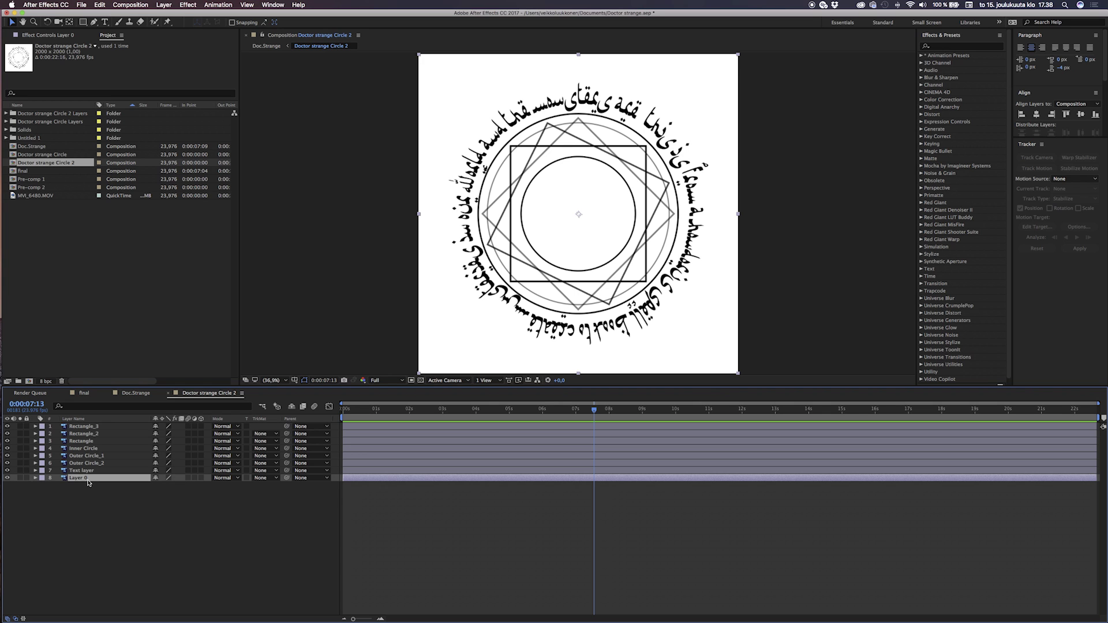
pyautogui.press('Delete')
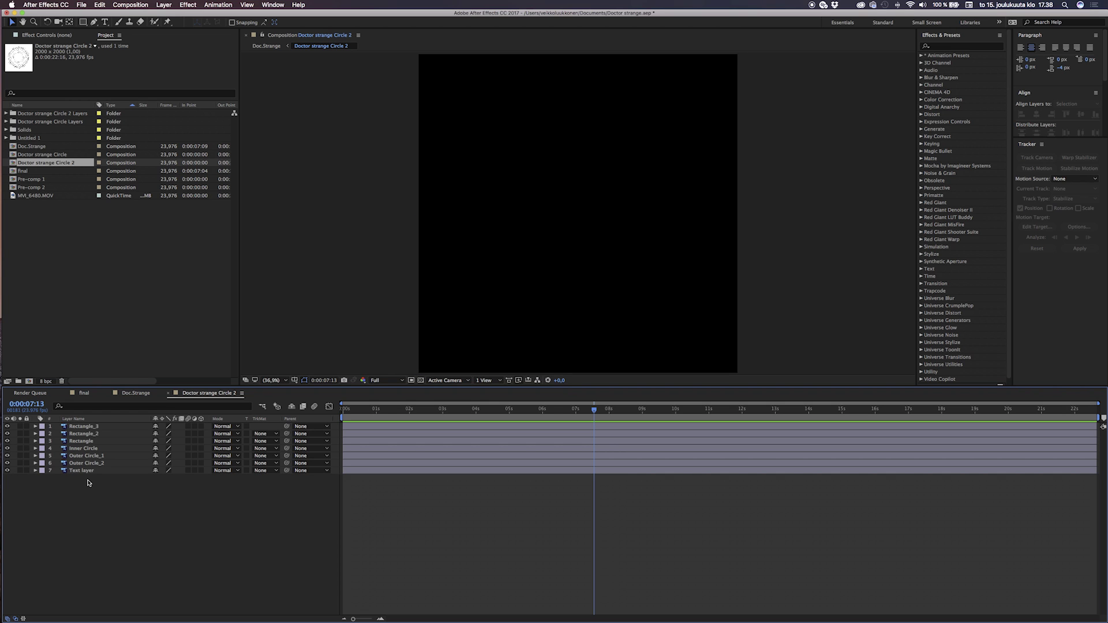
pyautogui.click(136, 393)
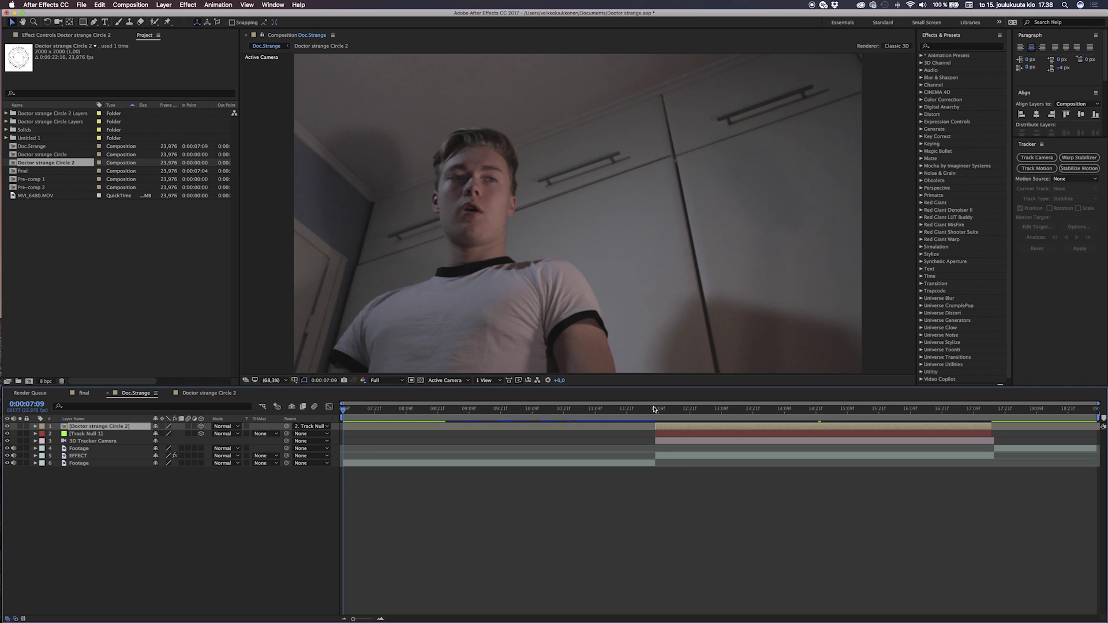
# Step: Add a 0° rotation keyframe to Rectangle_3 at 0:00:04:23, matching the start of the EFFECT segment in Doc.Strange
pyautogui.click(658, 411)
pyautogui.moveTo(657, 411); pyautogui.dragTo(657, 411)
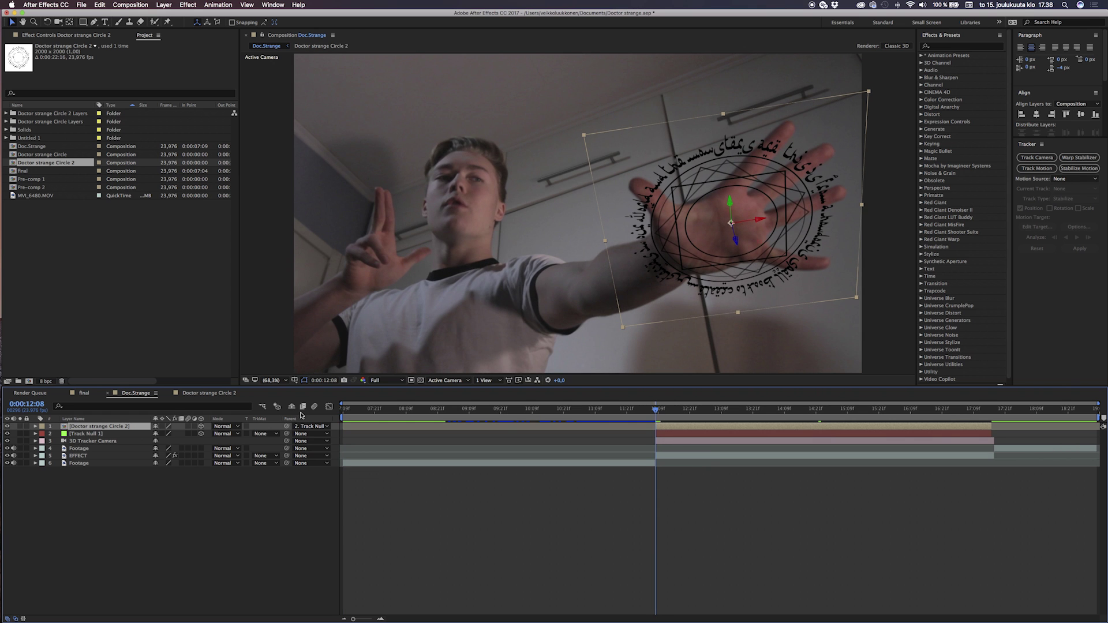
pyautogui.click(216, 393)
pyautogui.press('r')
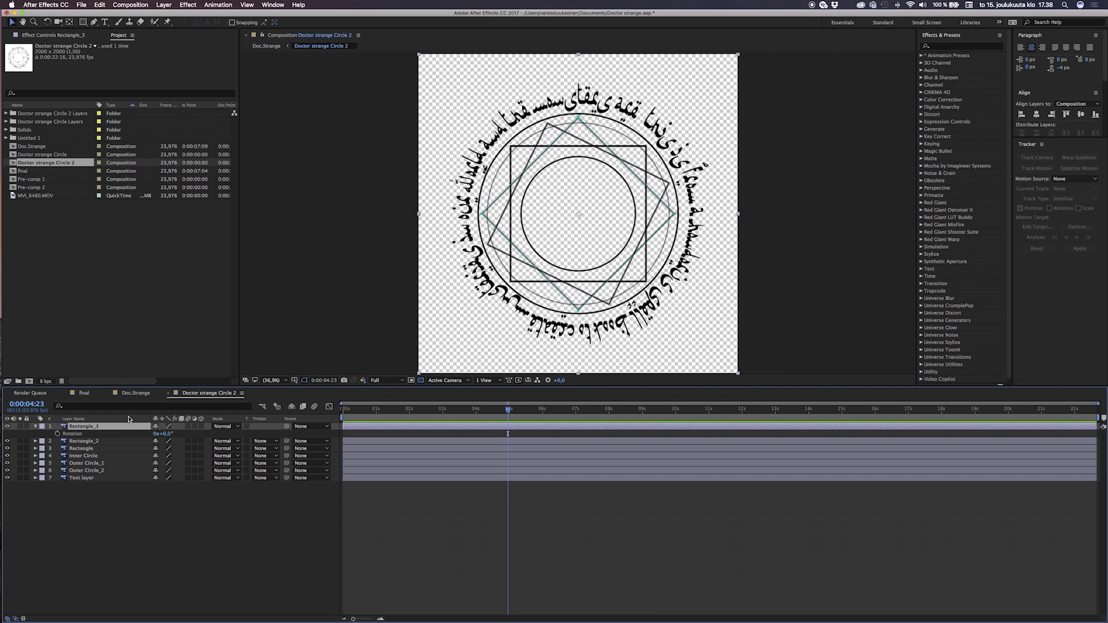
pyautogui.click(57, 434)
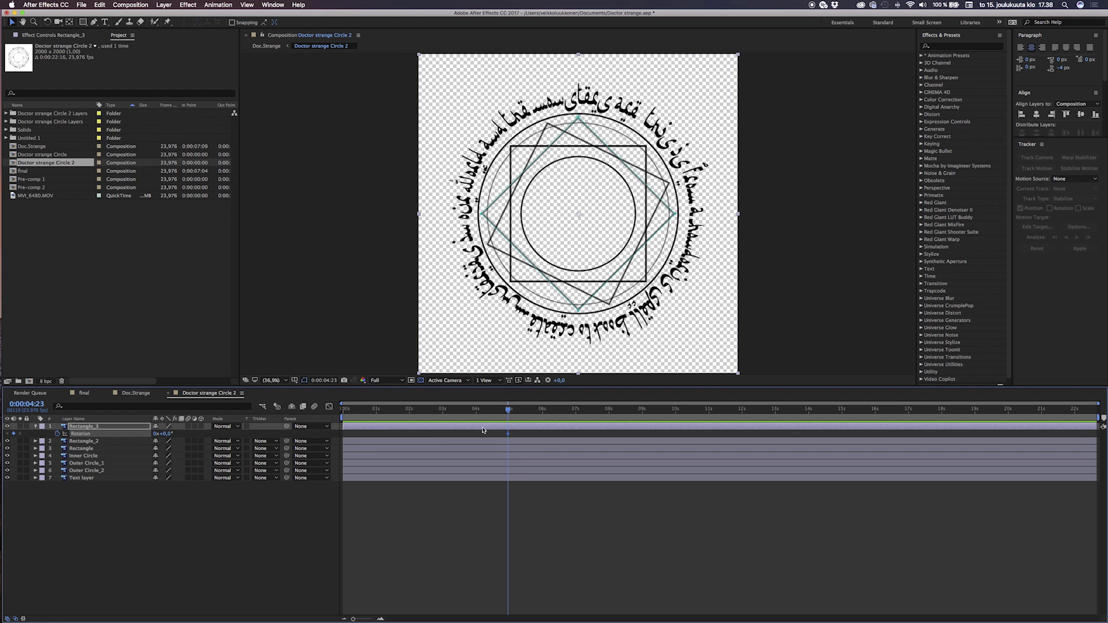
# Step: Move the circle composition's current time to 0:00:10:07, using the end of the circle layer in Doc.Strange as reference
pyautogui.moveTo(508, 414); pyautogui.dragTo(713, 415)
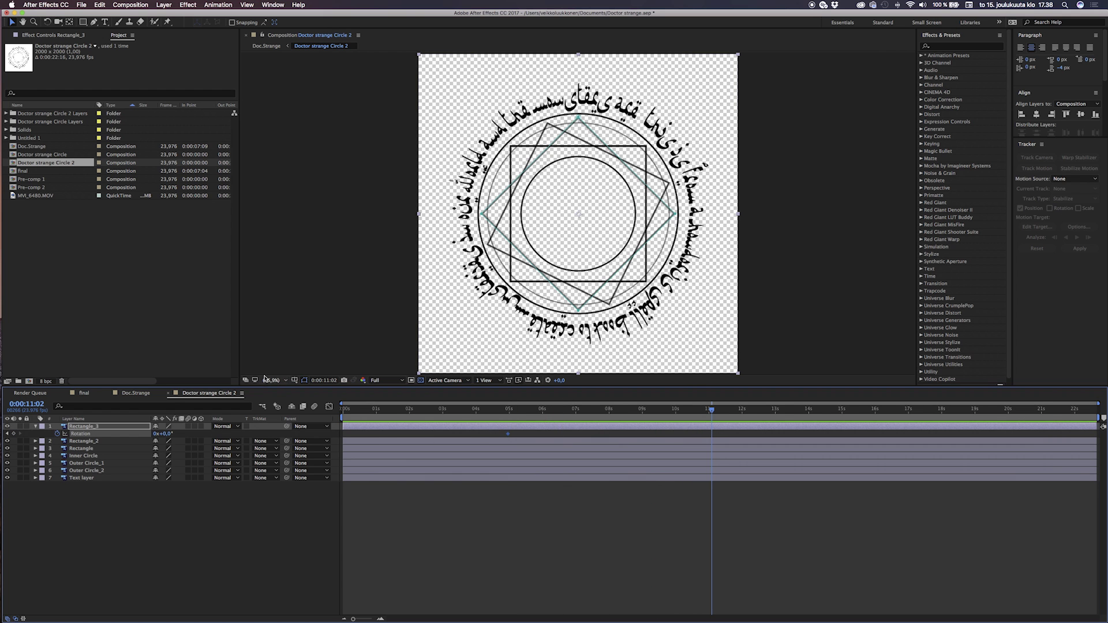
pyautogui.click(151, 393)
pyautogui.click(992, 418)
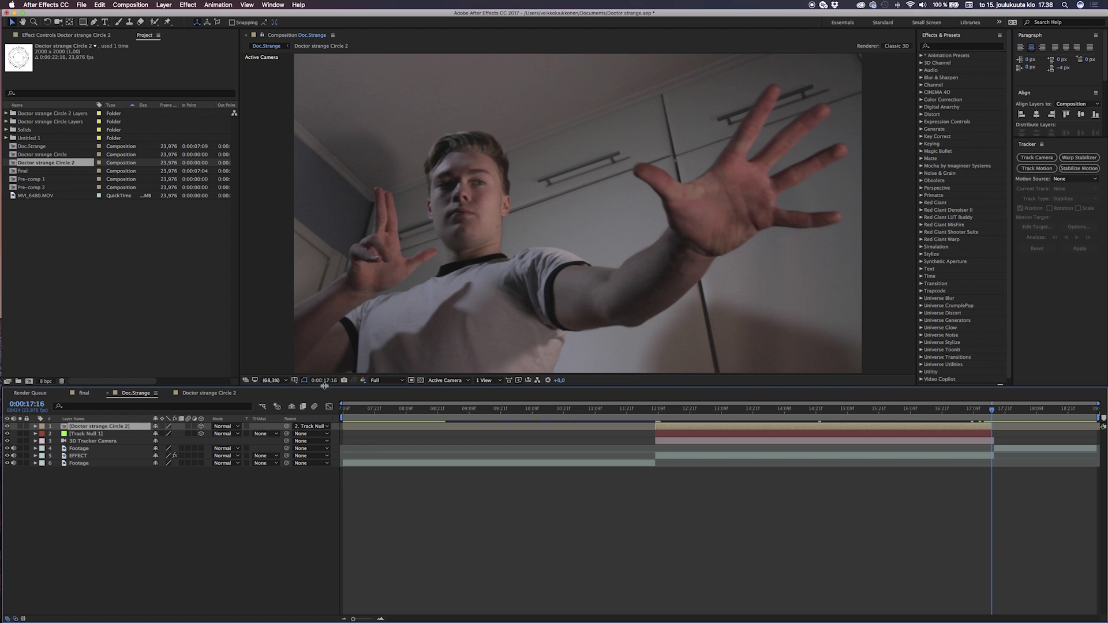
pyautogui.click(209, 393)
# Step: Try ten full revolutions as Rectangle_3's rotation at 0:00:10:07 and preview the spin
pyautogui.click(158, 433)
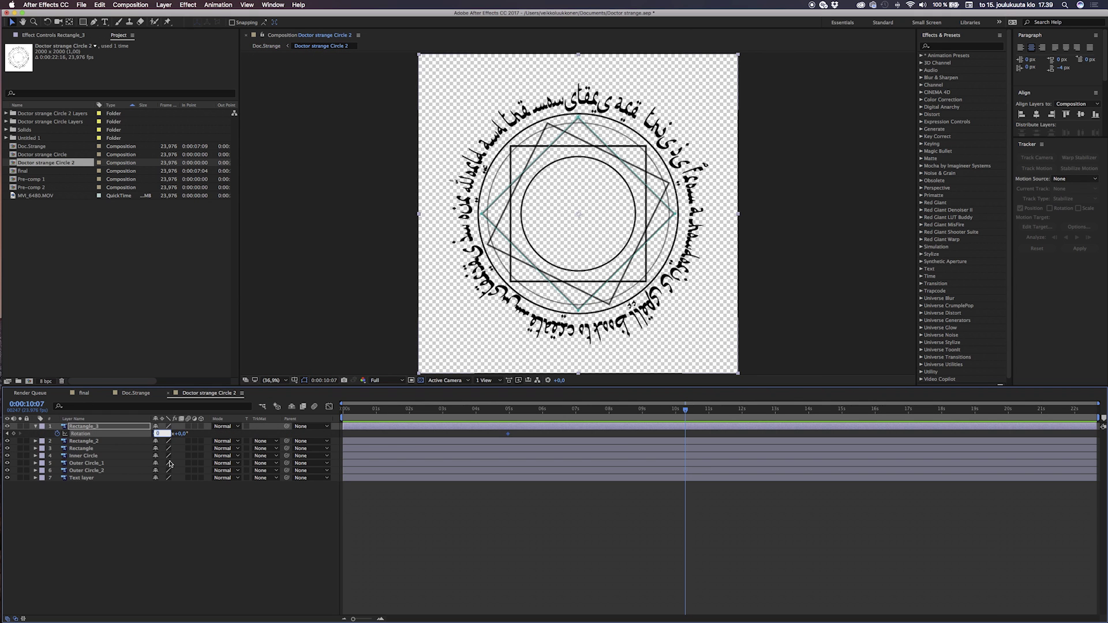
pyautogui.write('10')
pyautogui.press('Return')
pyautogui.click(508, 412)
pyautogui.press('space')
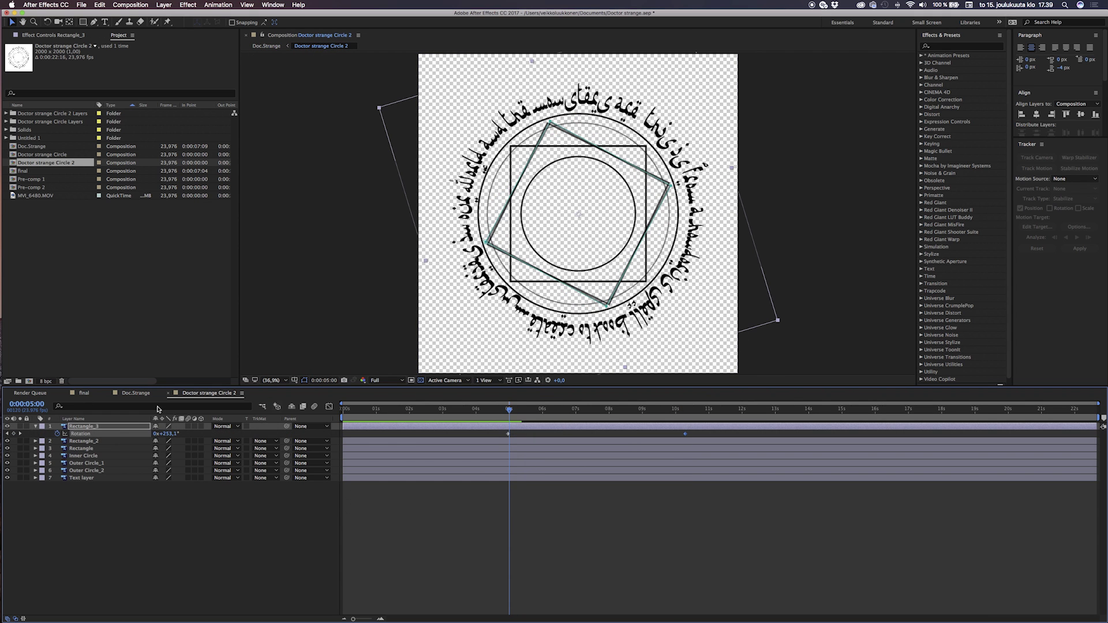
# Step: Set Rectangle_3's rotation at 0:00:10:07 to zero revolutions plus 90° and preview the slower turn
pyautogui.click(685, 411)
pyautogui.click(156, 434)
pyautogui.write('0')
pyautogui.click(179, 436)
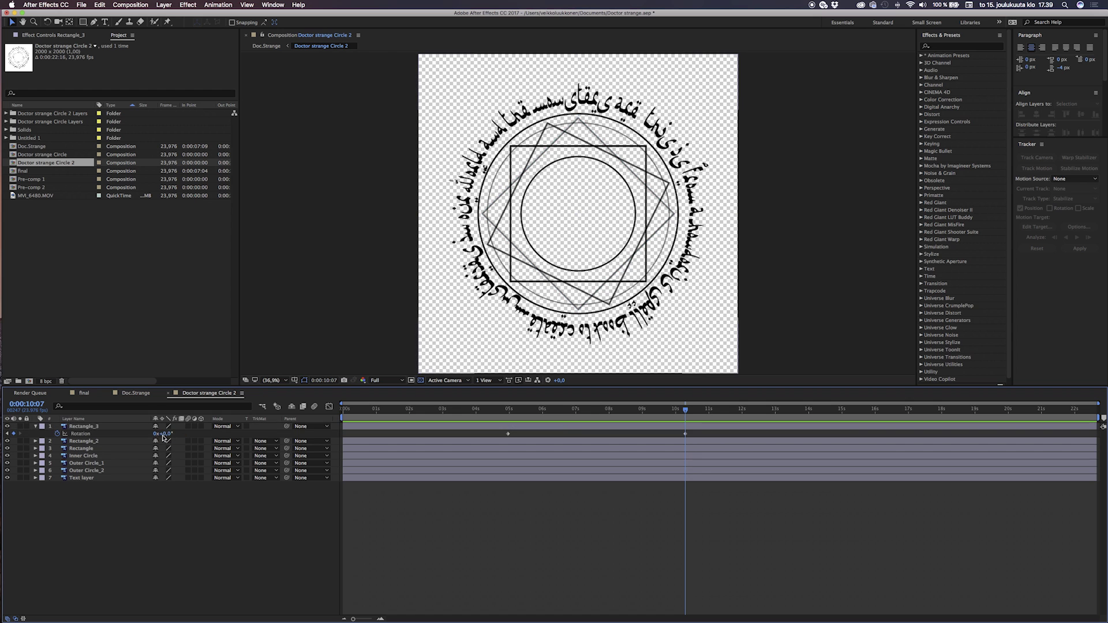
pyautogui.click(165, 434)
pyautogui.write('90')
pyautogui.click(195, 507)
pyautogui.click(507, 411)
pyautogui.press('space')
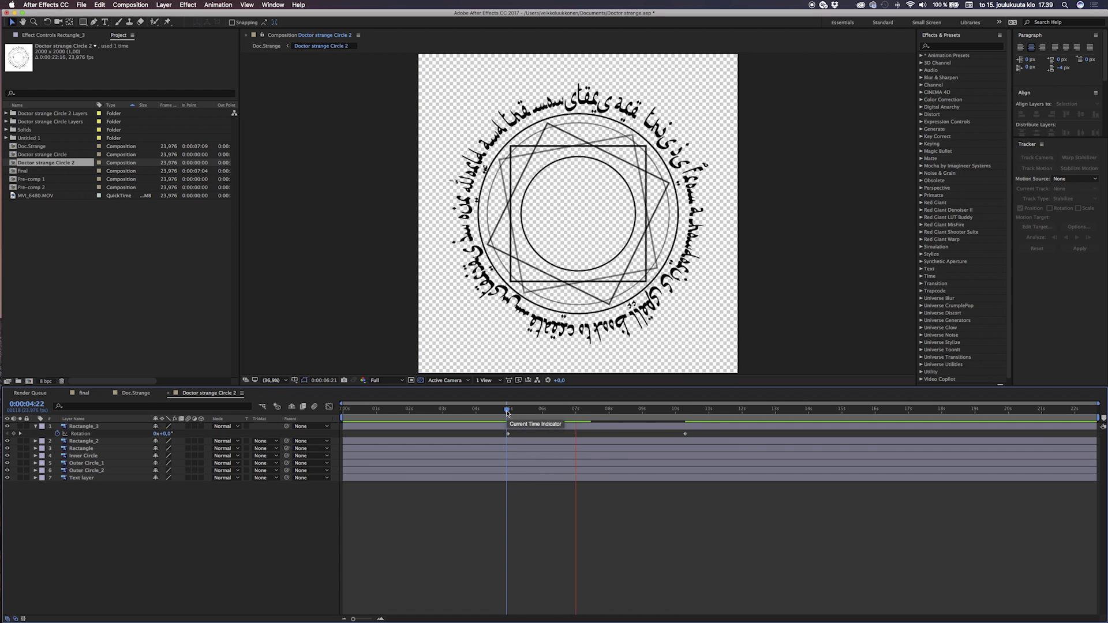
# Step: Animate Rectangle_2's rotation from 0° at 0:00:04:23 to -45° at 0:00:10:07 and preview it
pyautogui.moveTo(508, 410); pyautogui.dragTo(685, 410)
pyautogui.click(99, 441)
pyautogui.press('r')
pyautogui.click(57, 448)
pyautogui.click(166, 448)
pyautogui.write('-45')
pyautogui.press('Return')
pyautogui.click(506, 411)
pyautogui.press('space')
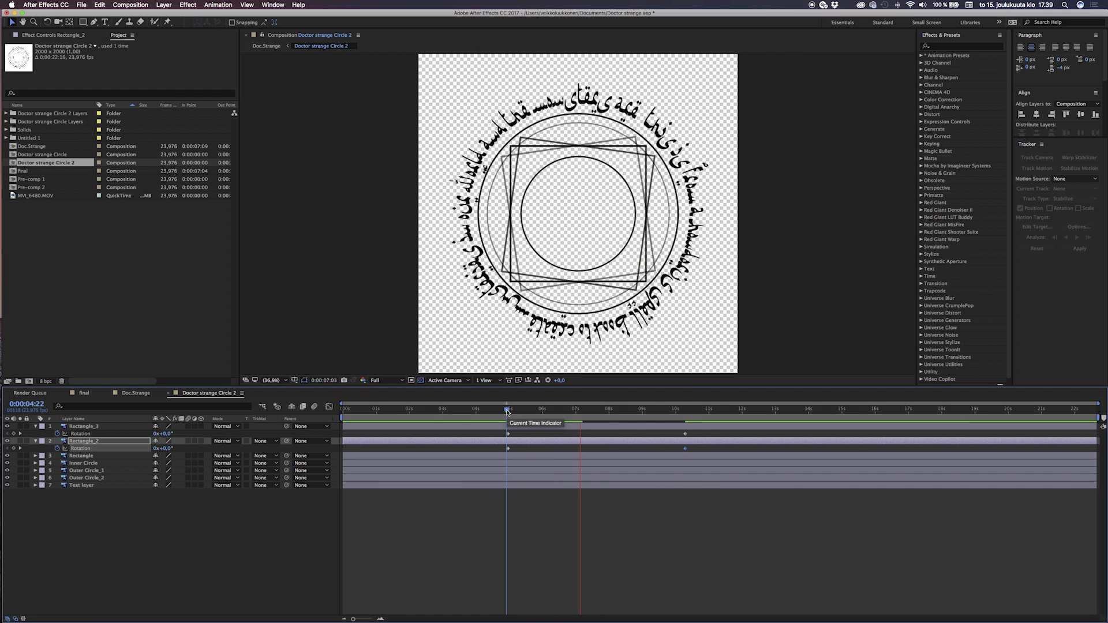
# Step: Animate the Rectangle layer's rotation from 0° at 0:00:04:23 to 45° at 0:00:10:07 and preview it
pyautogui.press('space')
pyautogui.click(508, 410)
pyautogui.click(99, 455)
pyautogui.press('r')
pyautogui.click(57, 463)
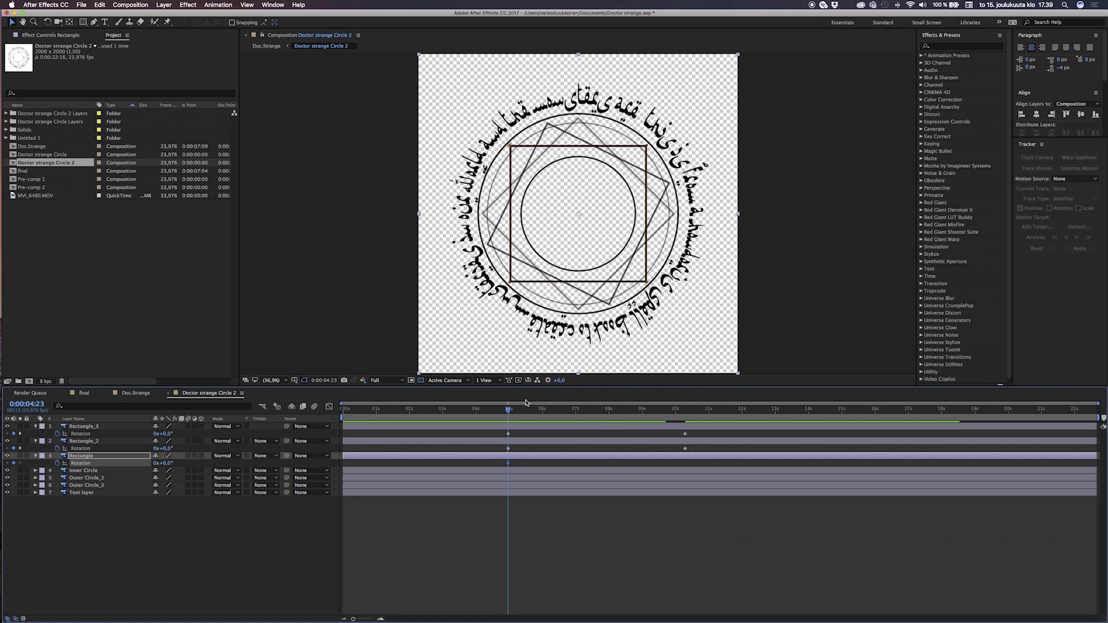
pyautogui.moveTo(508, 411); pyautogui.dragTo(683, 429)
pyautogui.click(165, 463)
pyautogui.write('45')
pyautogui.press('Return')
pyautogui.click(507, 410)
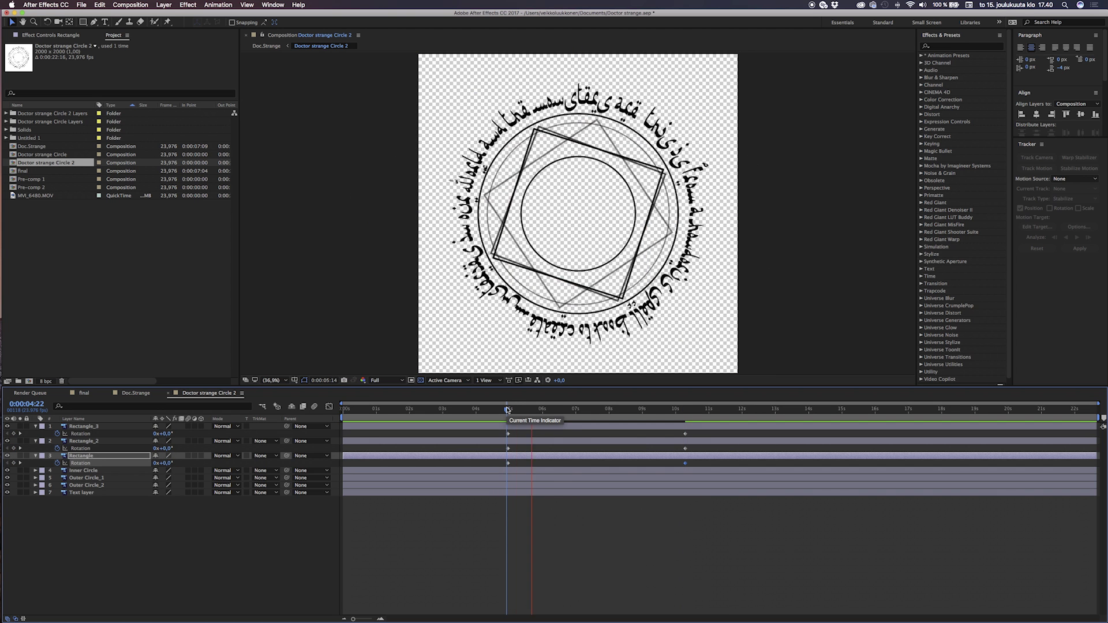
pyautogui.press('space')
# Step: Animate the Text layer's rotation from 0° at 0:00:04:23 to 80° at 0:00:10:07 and preview the whole circle
pyautogui.press('space')
pyautogui.click(508, 410)
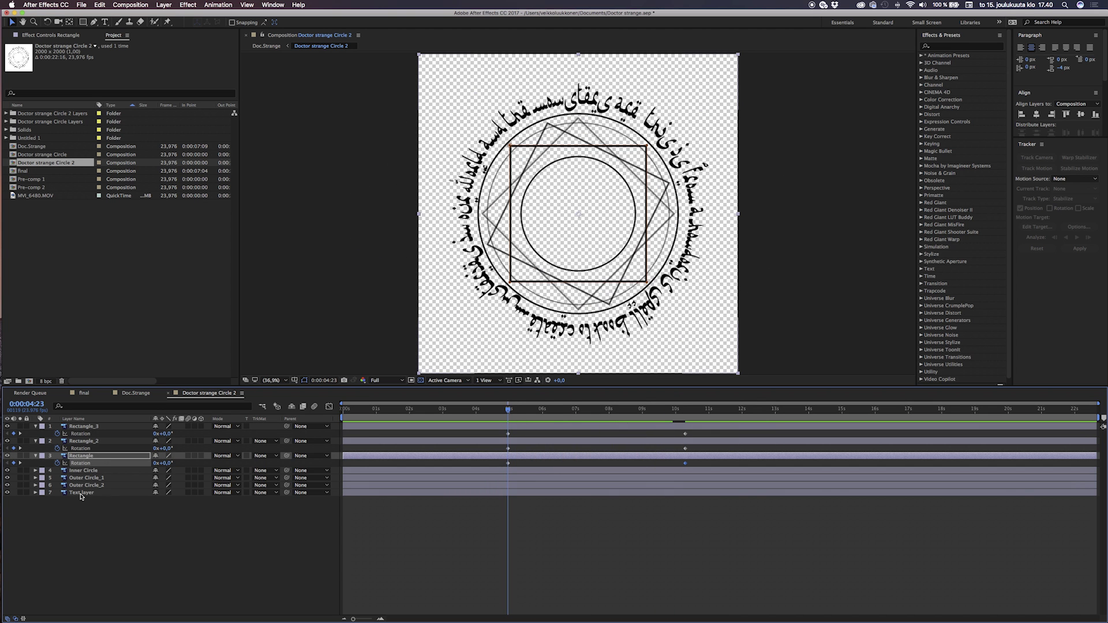
pyautogui.click(81, 493)
pyautogui.press('r')
pyautogui.click(57, 499)
pyautogui.moveTo(760, 430); pyautogui.dragTo(685, 429)
pyautogui.click(165, 500)
pyautogui.write('80')
pyautogui.press('Return')
pyautogui.click(506, 411)
pyautogui.press('space')
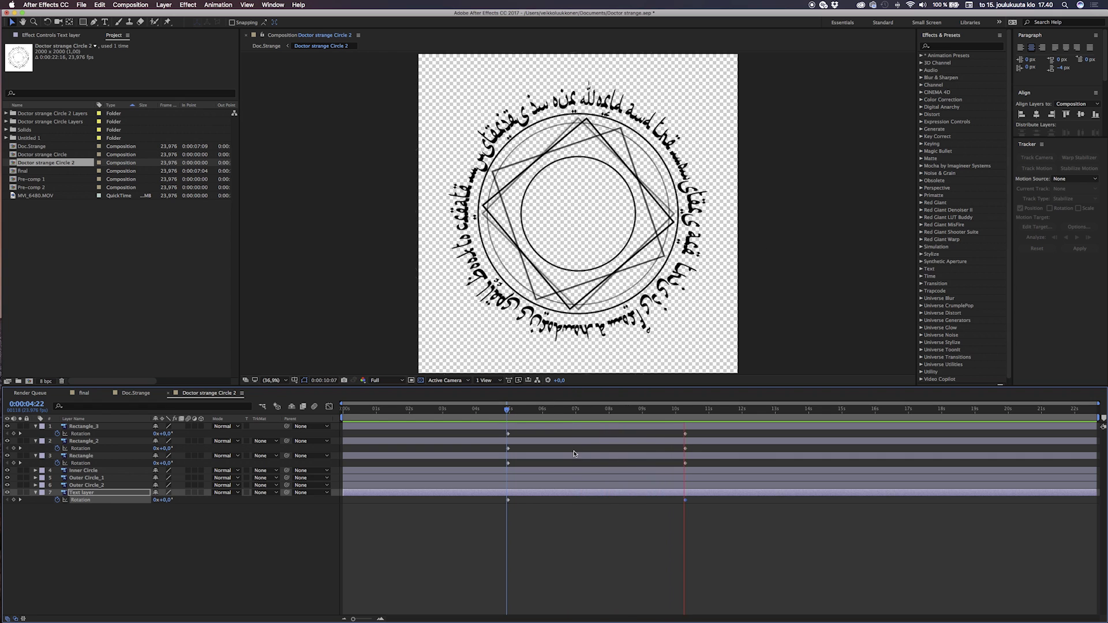
pyautogui.press('space')
pyautogui.press('space')
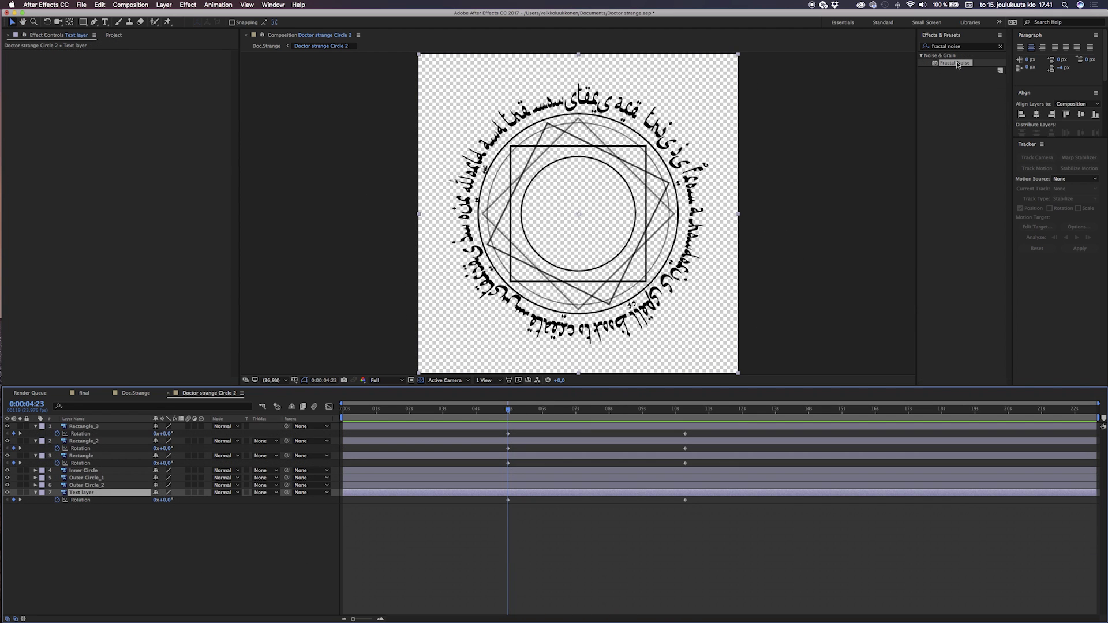
# Step: Apply Fractal Noise to the Text layer, with its scale set to 250 and contrast to 227
pyautogui.moveTo(957, 65); pyautogui.dragTo(137, 493)
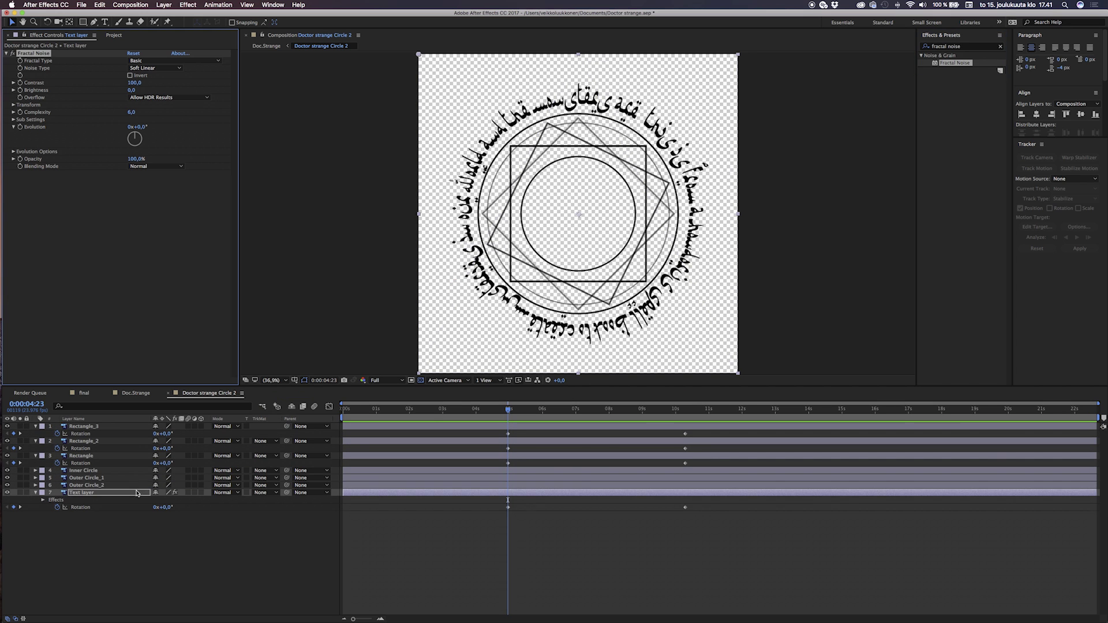
pyautogui.click(198, 569)
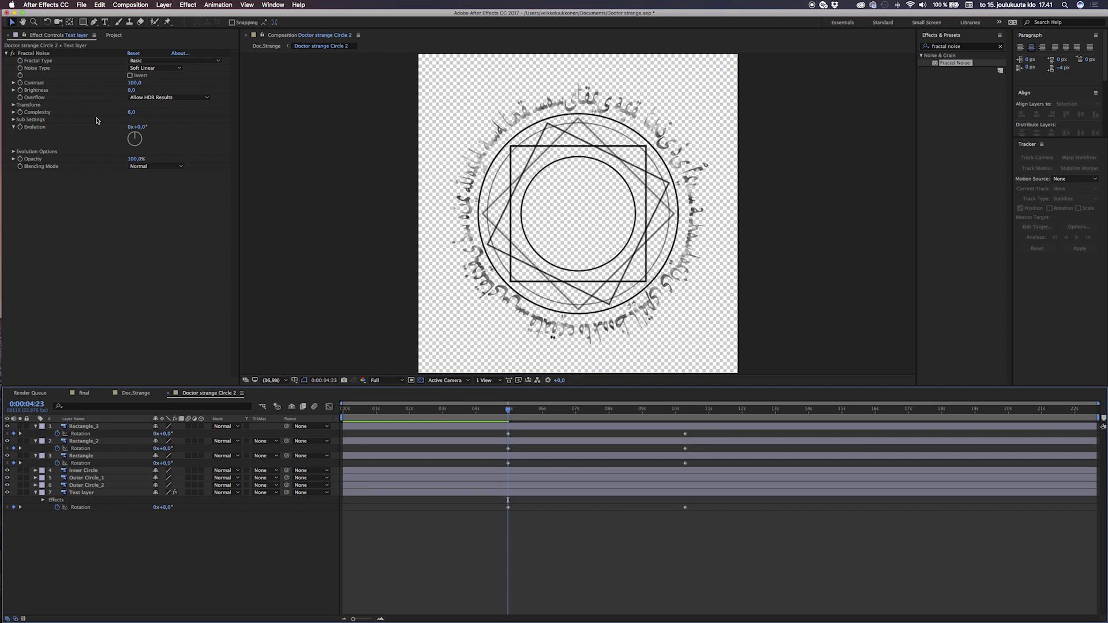
pyautogui.click(14, 105)
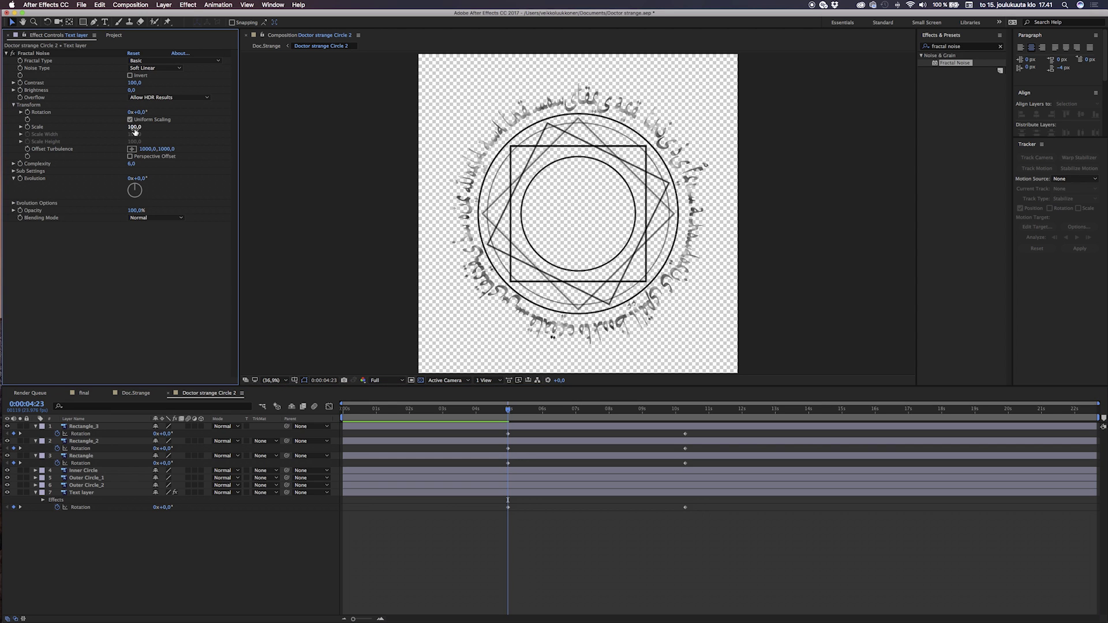
pyautogui.click(135, 128)
pyautogui.press('Return')
pyautogui.moveTo(133, 83); pyautogui.dragTo(193, 87)
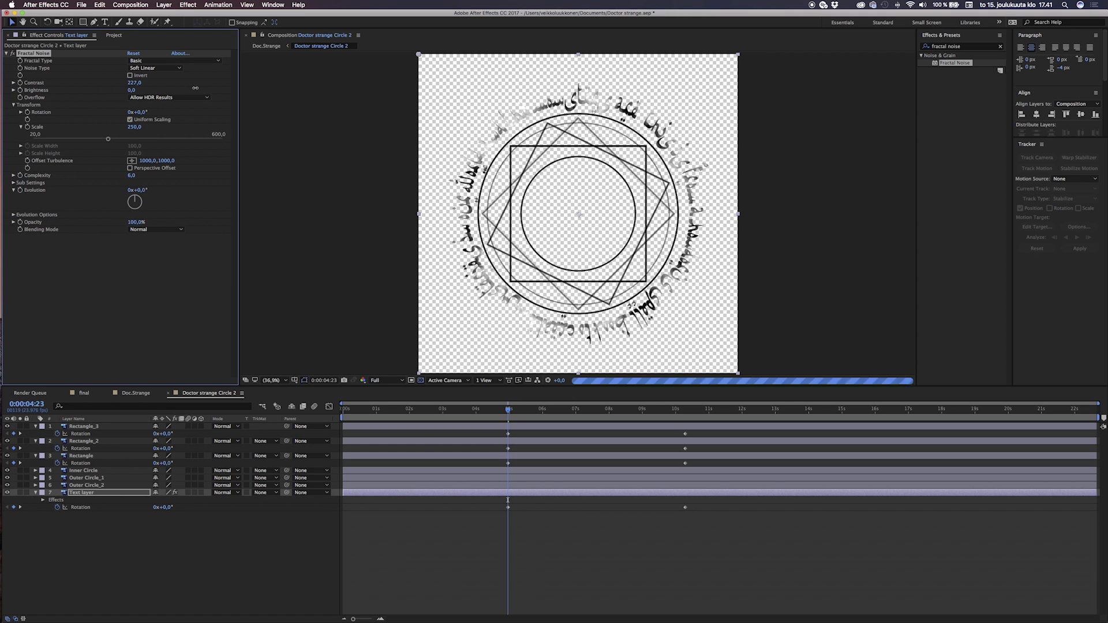
# Step: Refine the Text layer's Fractal Noise, setting contrast to 120 and brightness to -4
pyautogui.click(132, 90)
pyautogui.write('-10')
pyautogui.press('Return')
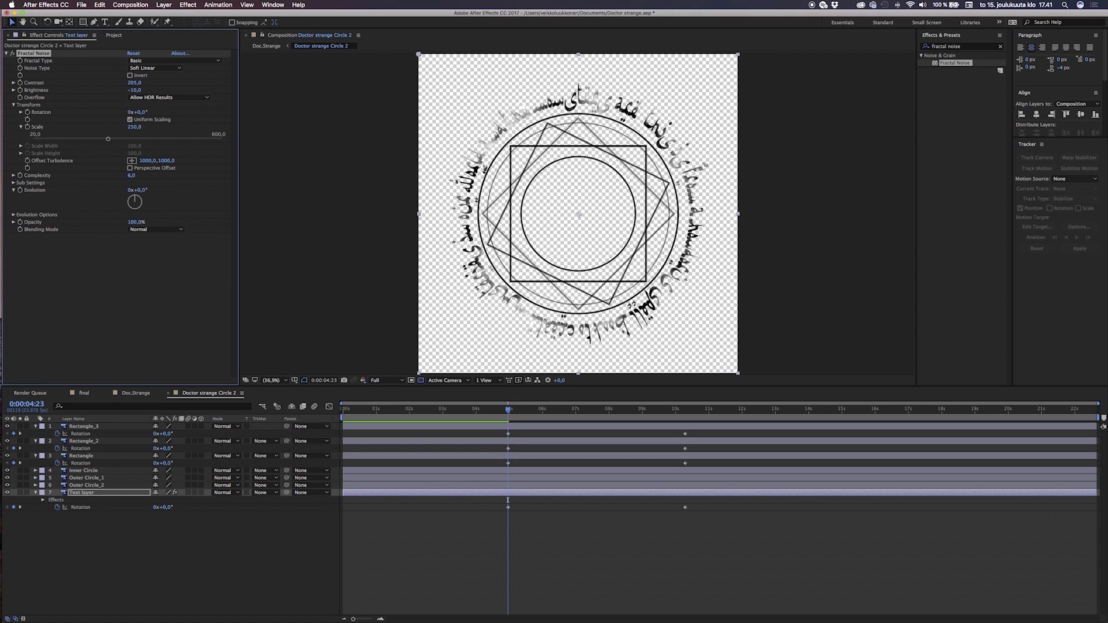
pyautogui.click(135, 84)
pyautogui.write('10')
pyautogui.press('Return')
pyautogui.click(135, 84)
pyautogui.write('100')
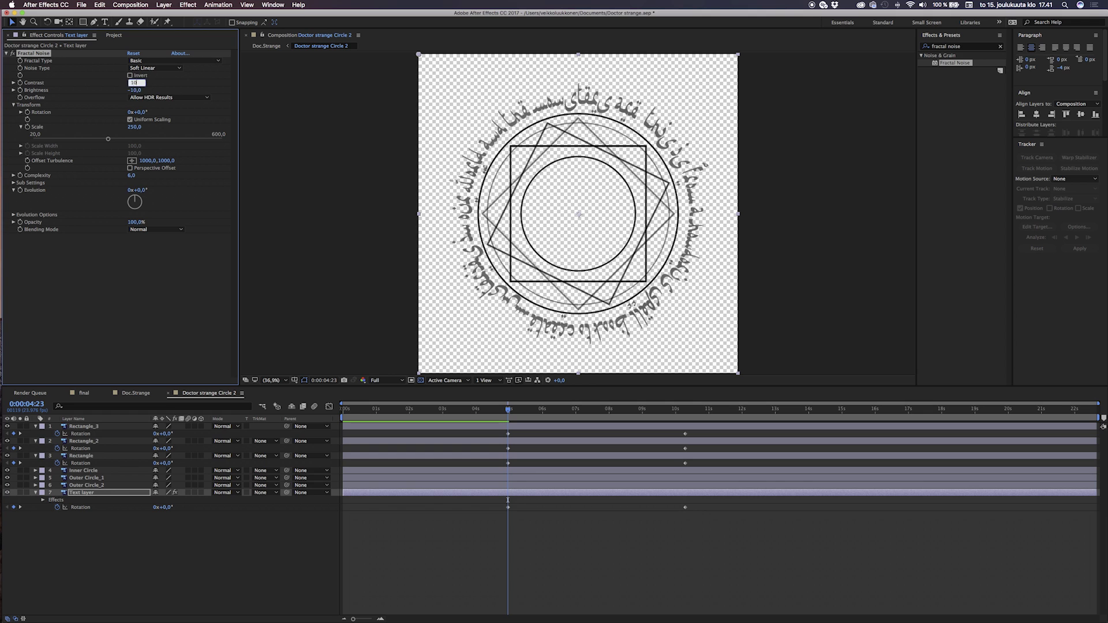
pyautogui.press('Return')
pyautogui.moveTo(129, 90)
pyautogui.mouseDown()
pyautogui.moveTo(150, 91)
pyautogui.moveTo(133, 91)
pyautogui.mouseUp()
pyautogui.click(134, 83)
pyautogui.write('120')
pyautogui.press('Return')
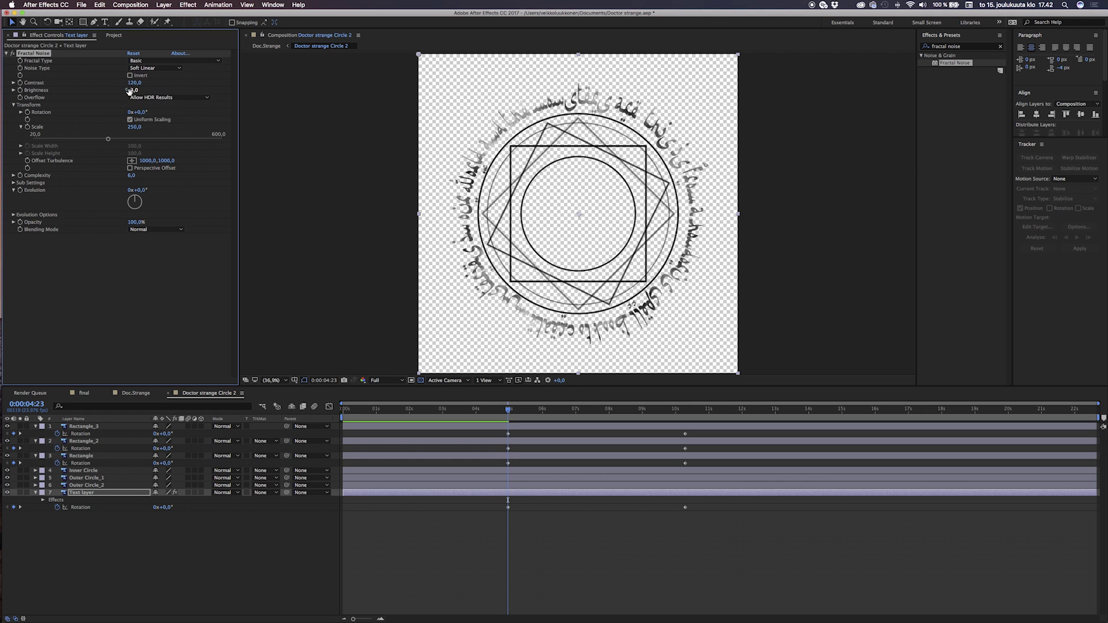
# Step: Change the Text layer's Fractal Noise fractal type to Dynamic Progressive
pyautogui.click(131, 176)
pyautogui.click(128, 269)
pyautogui.click(126, 54)
pyautogui.click(173, 61)
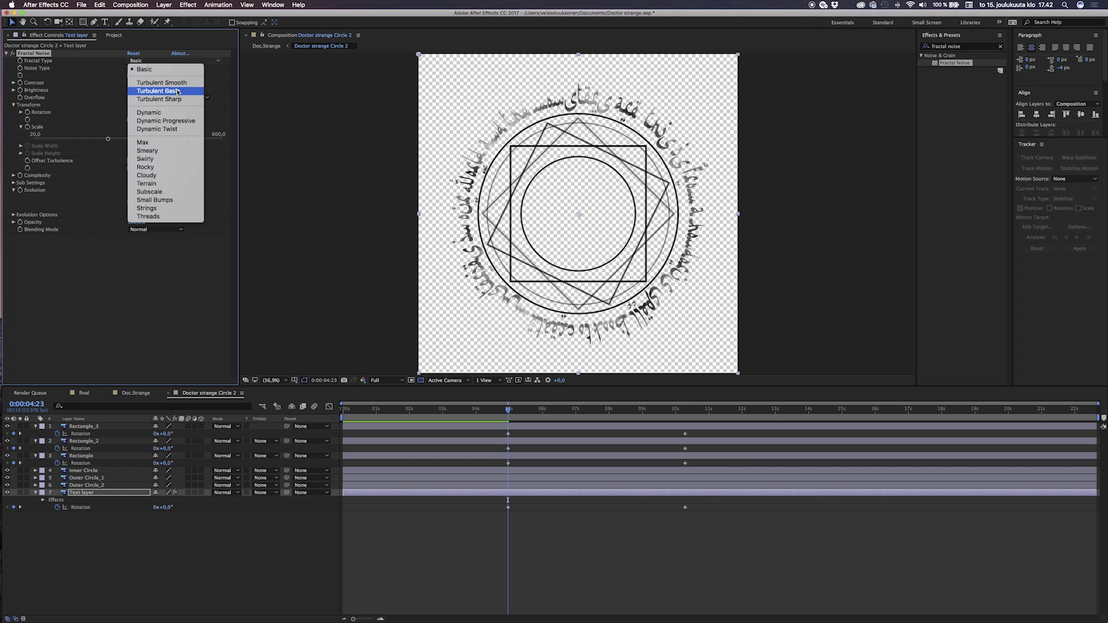
pyautogui.click(171, 120)
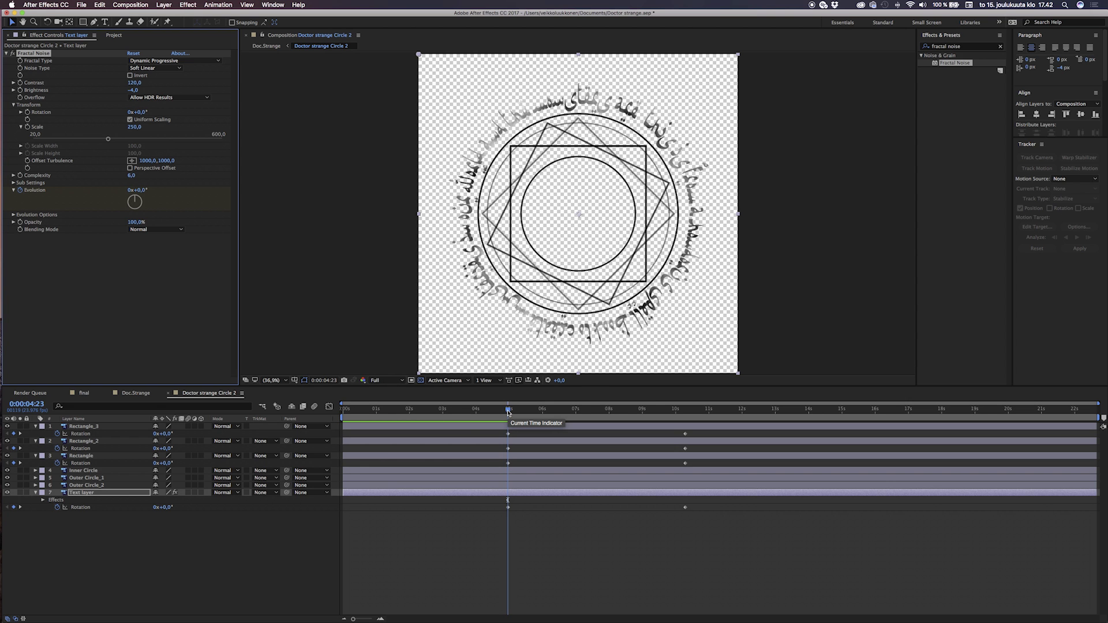
# Step: Animate the Text layer's Fractal Noise evolution from 0x at 0:00:04:23 to 3x at 0:00:10:07 and preview it
pyautogui.press('u')
pyautogui.moveTo(508, 412); pyautogui.dragTo(684, 436)
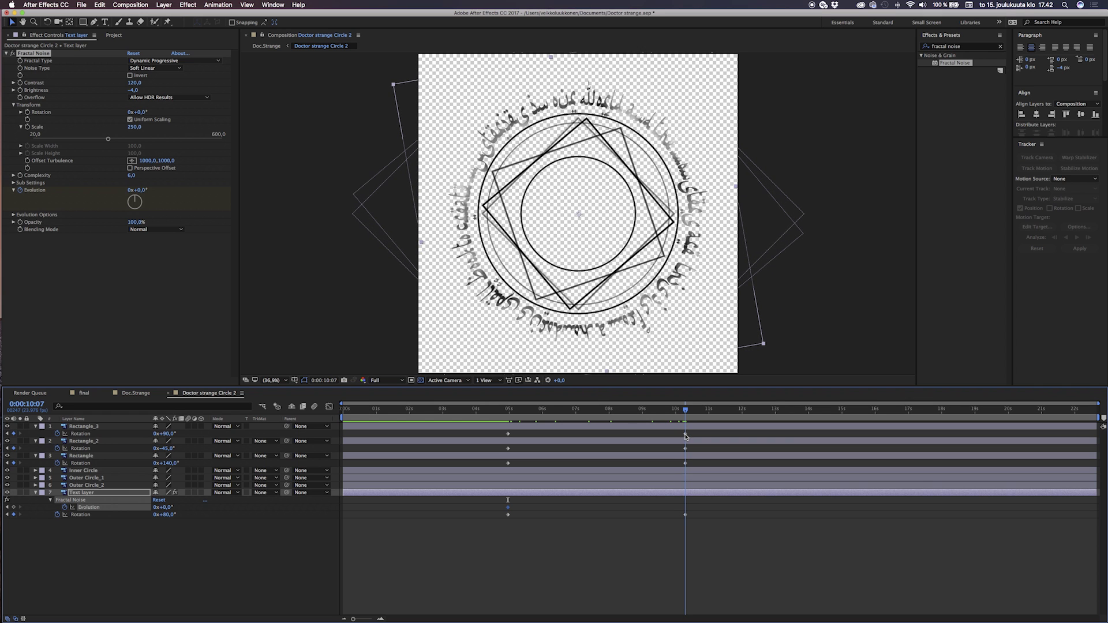
pyautogui.click(130, 190)
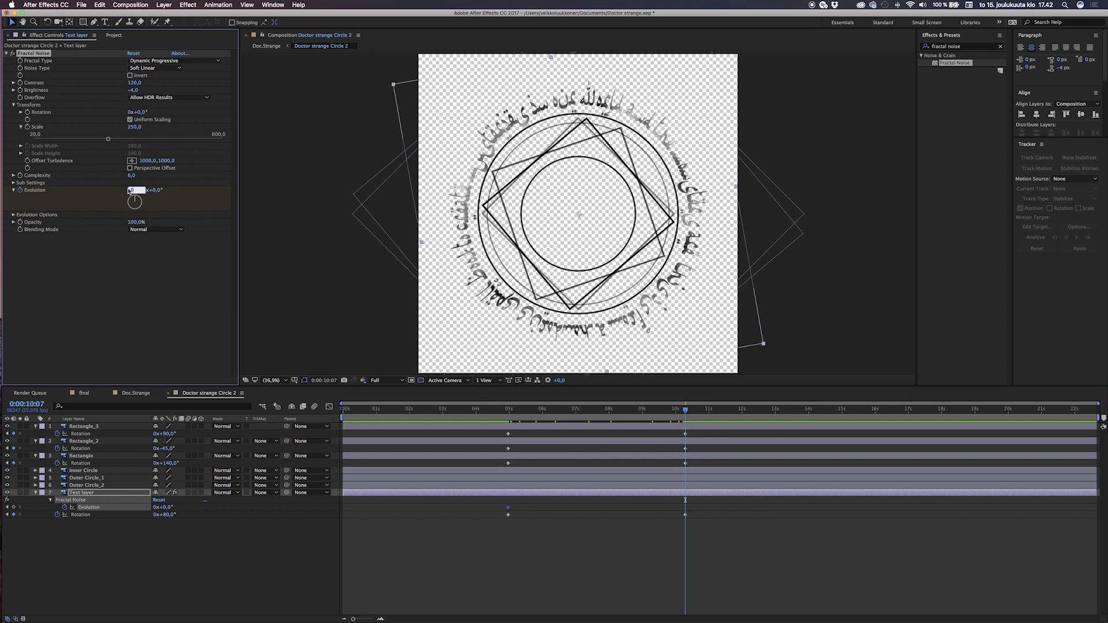
pyautogui.click(126, 295)
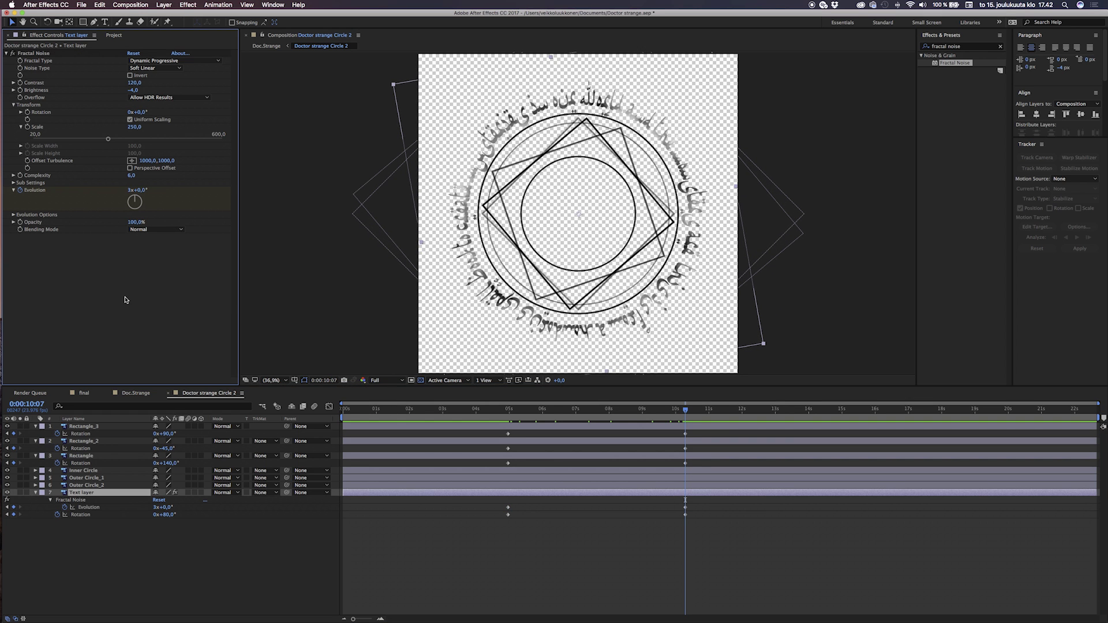
pyautogui.click(508, 412)
pyautogui.press('space')
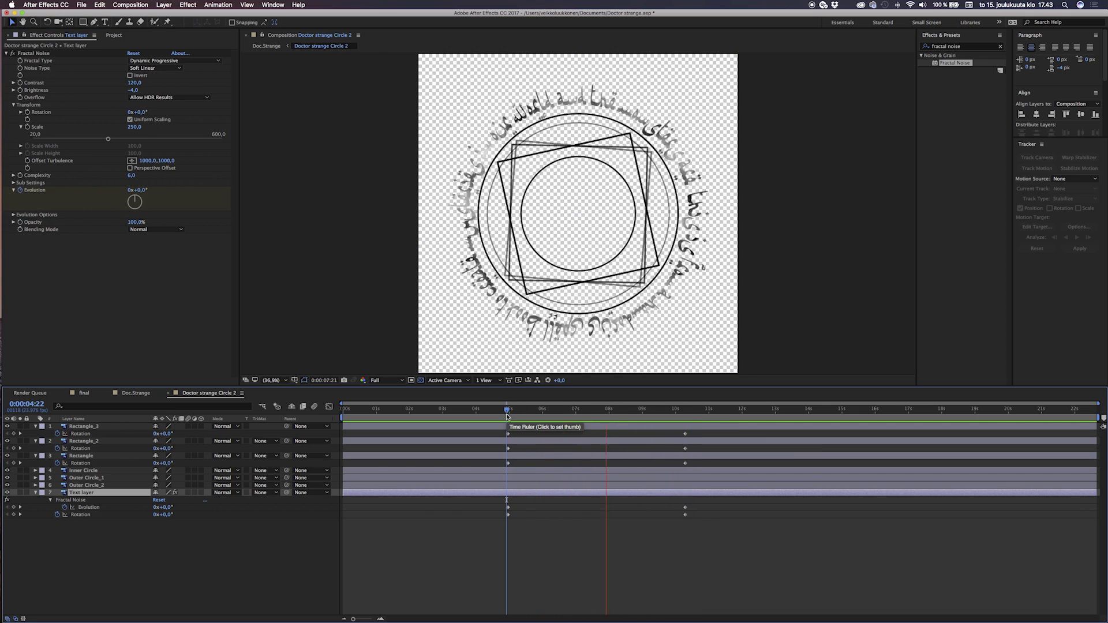
pyautogui.click(508, 411)
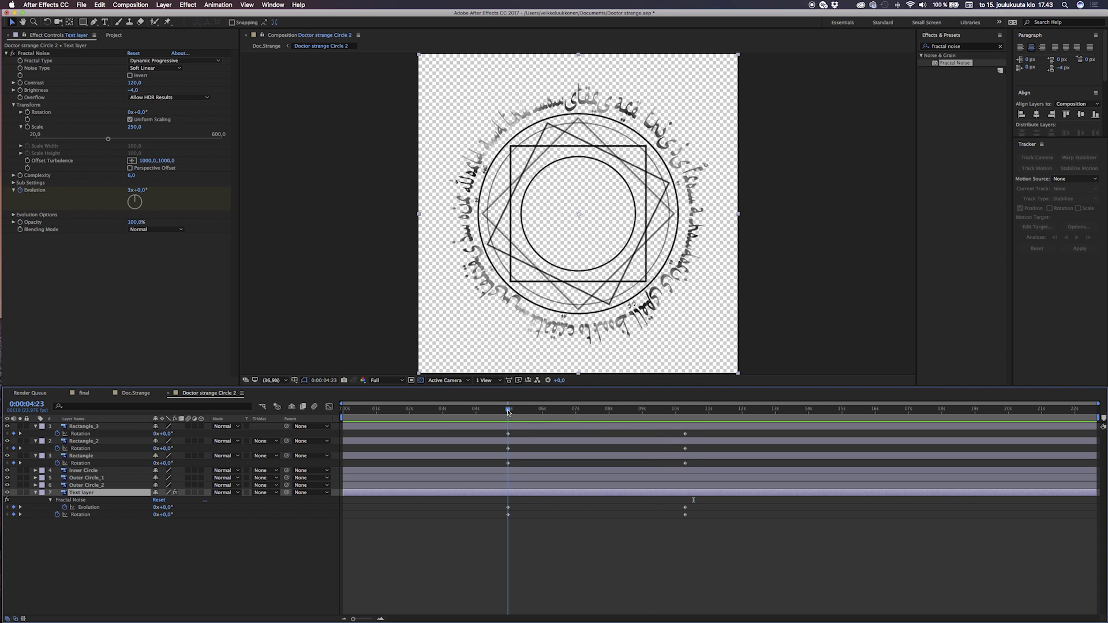
# Step: Copy the Text layer's animated Fractal Noise onto all the rectangle and circle layers and preview the result
pyautogui.click(35, 492)
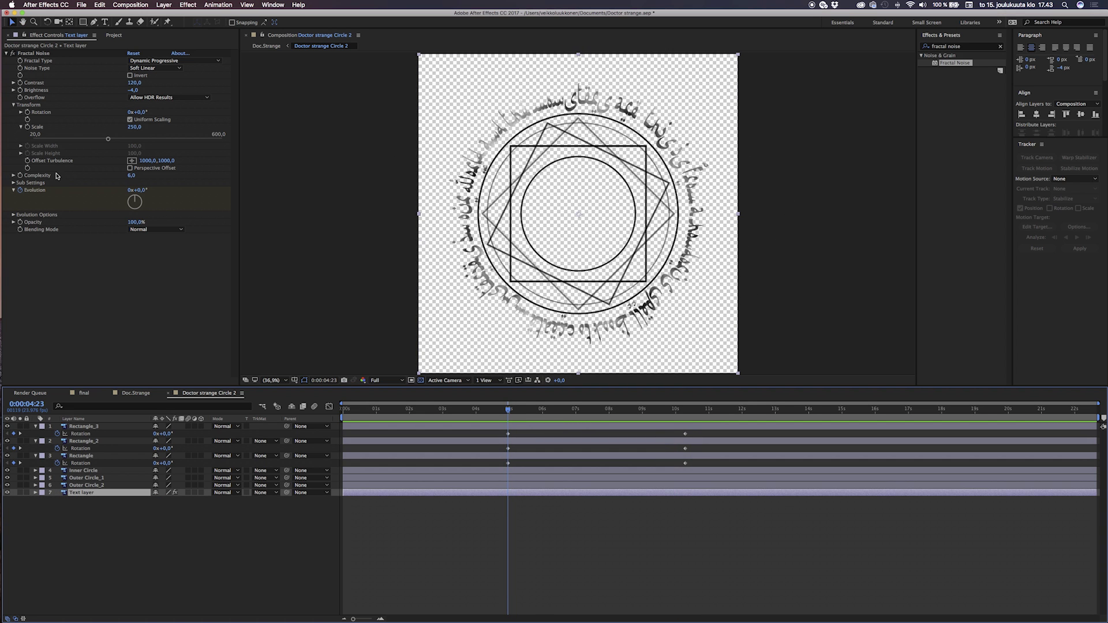
pyautogui.click(36, 54)
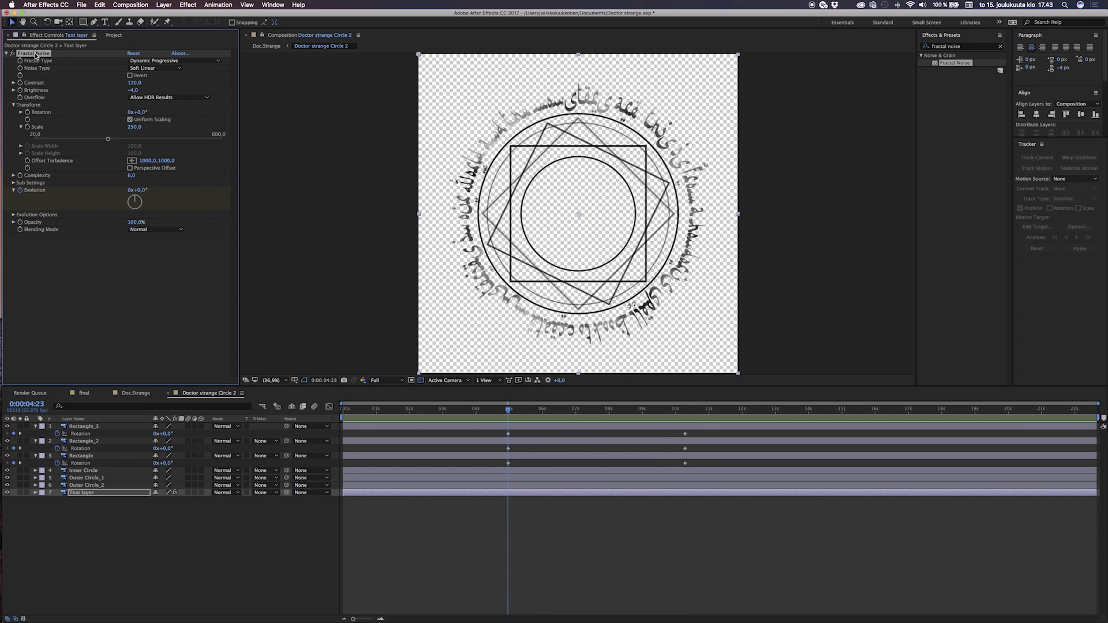
pyautogui.click(121, 502)
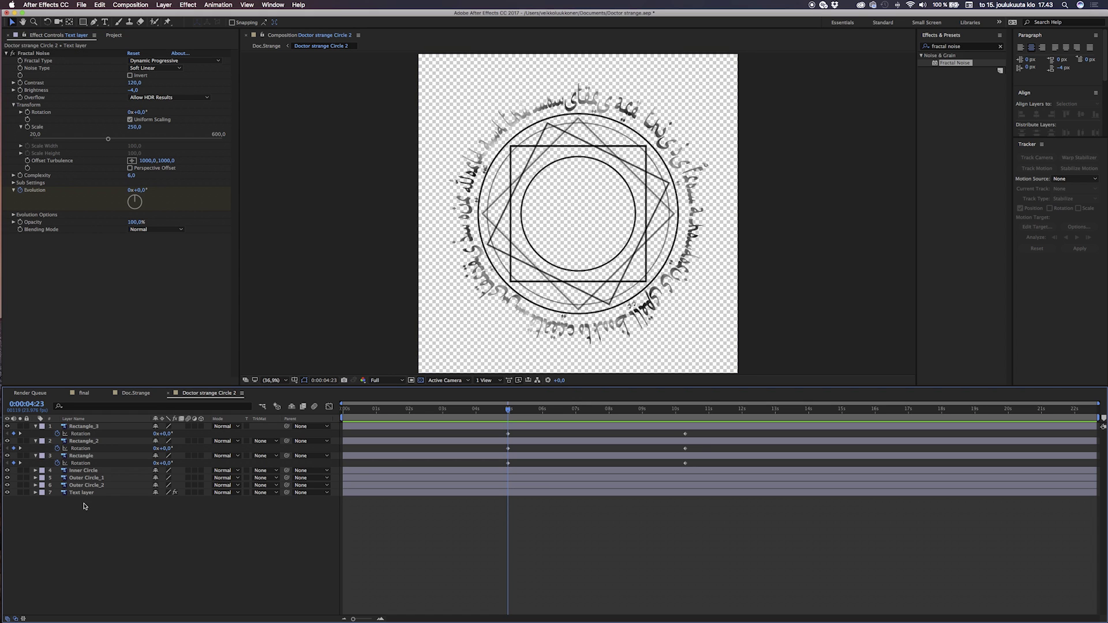
pyautogui.click(85, 487)
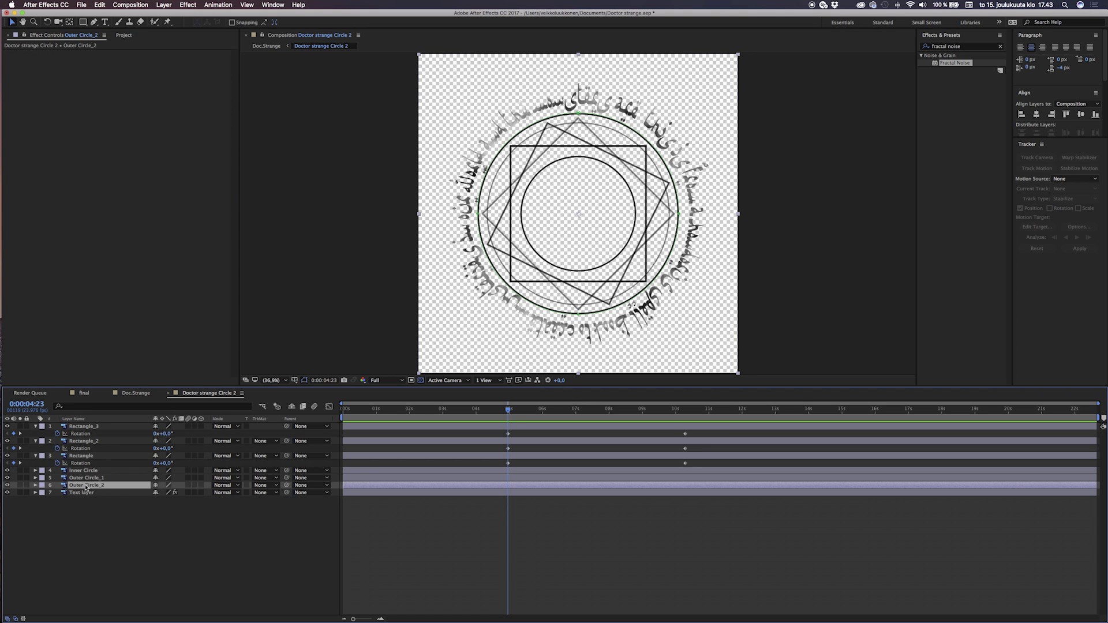
pyautogui.keyDown('shift'); pyautogui.click(88, 429); pyautogui.keyUp('shift')
pyautogui.press('super+v')
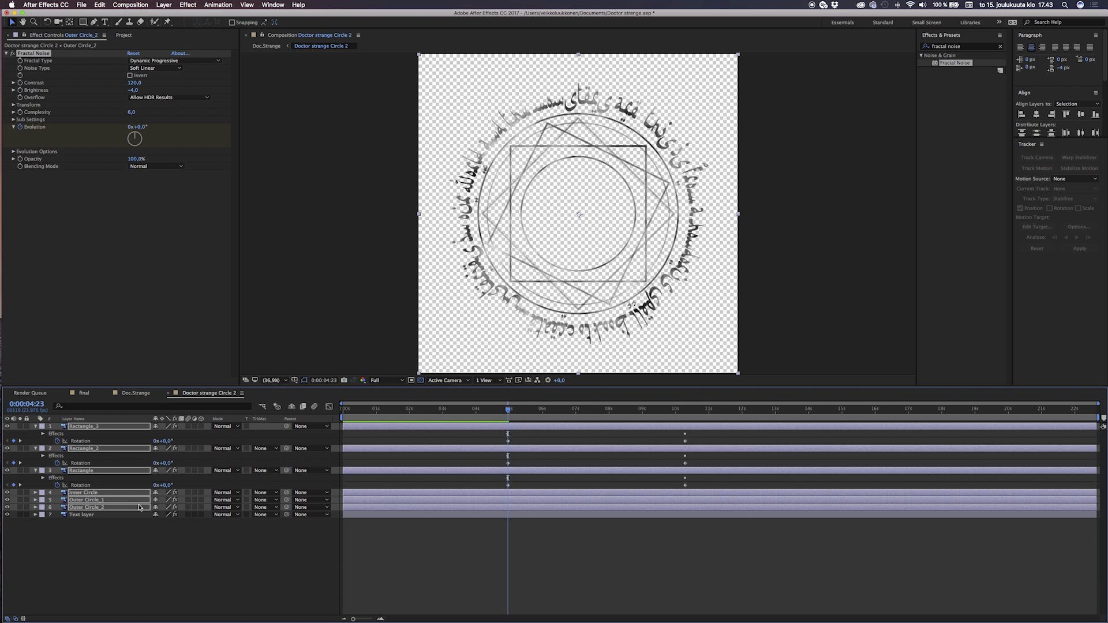
pyautogui.click(144, 582)
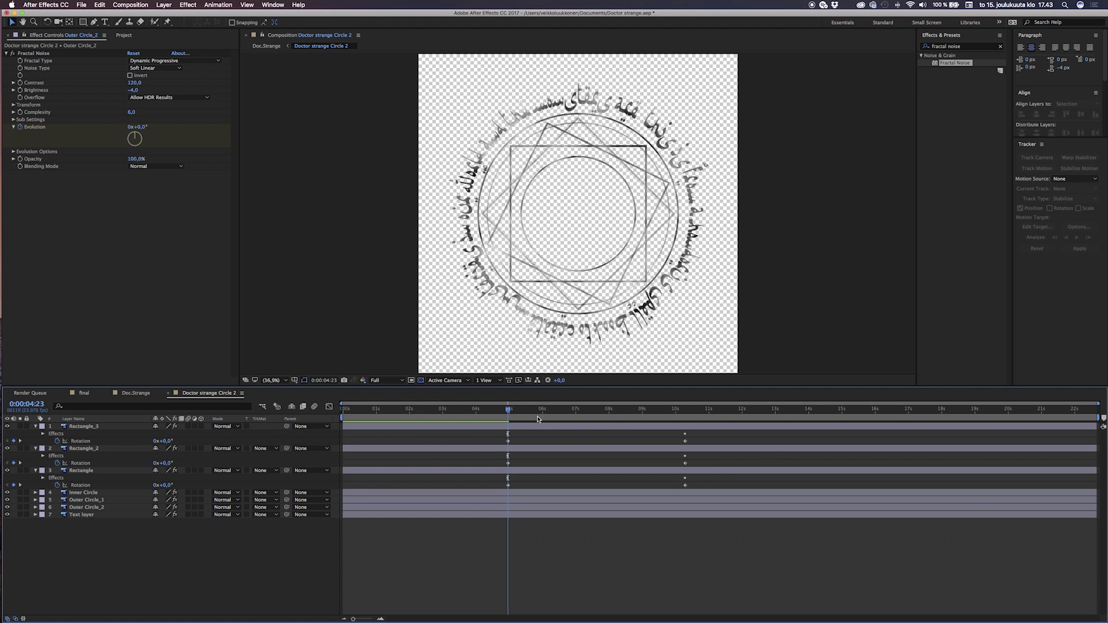
pyautogui.press('space')
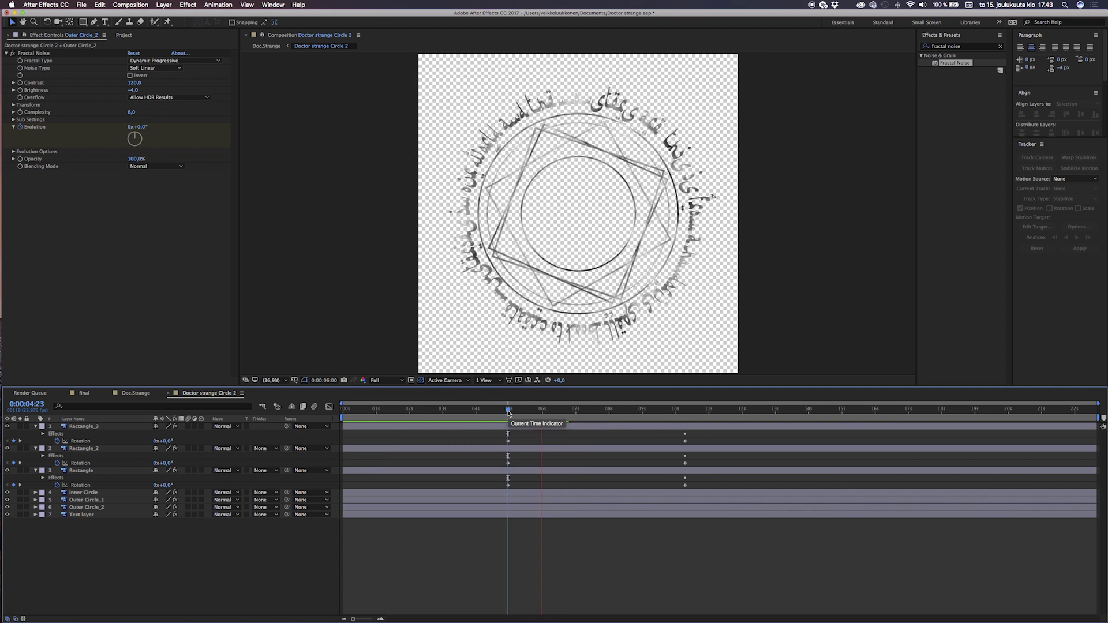
pyautogui.press('space')
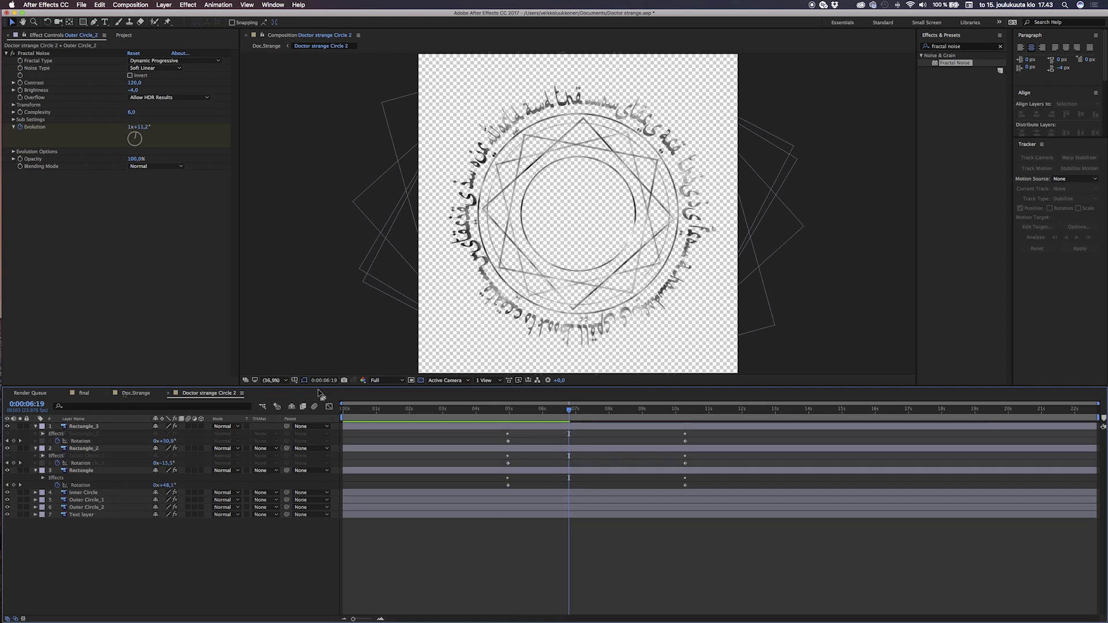
# Step: In the Doc.Strange composition, apply VC Color Vibrance to the Doctor strange Circle 2 layer
pyautogui.click(132, 393)
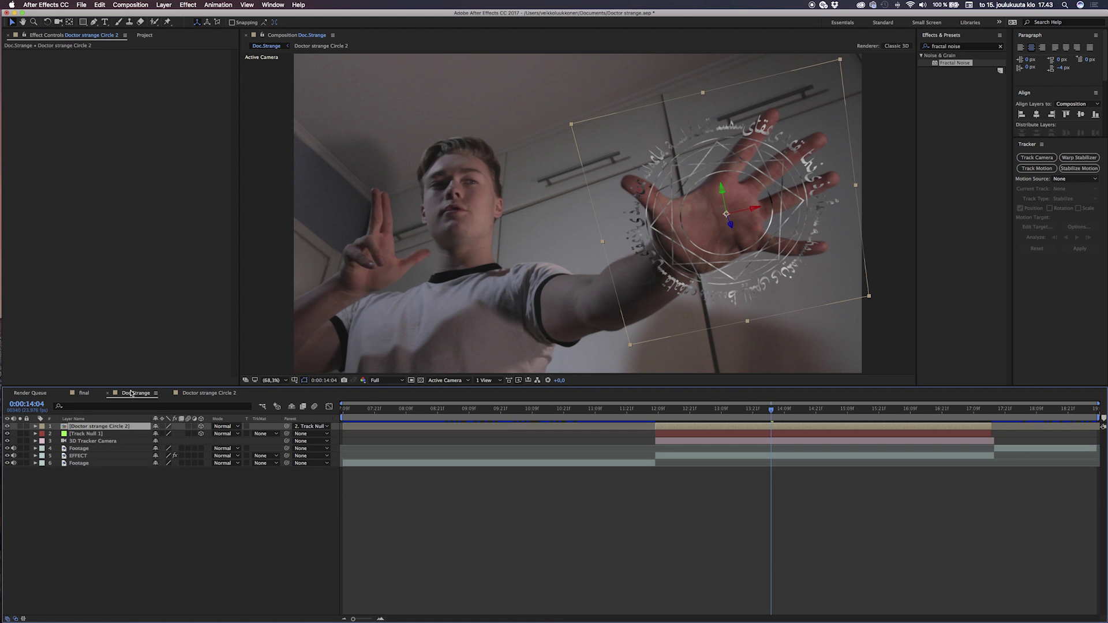
pyautogui.click(315, 511)
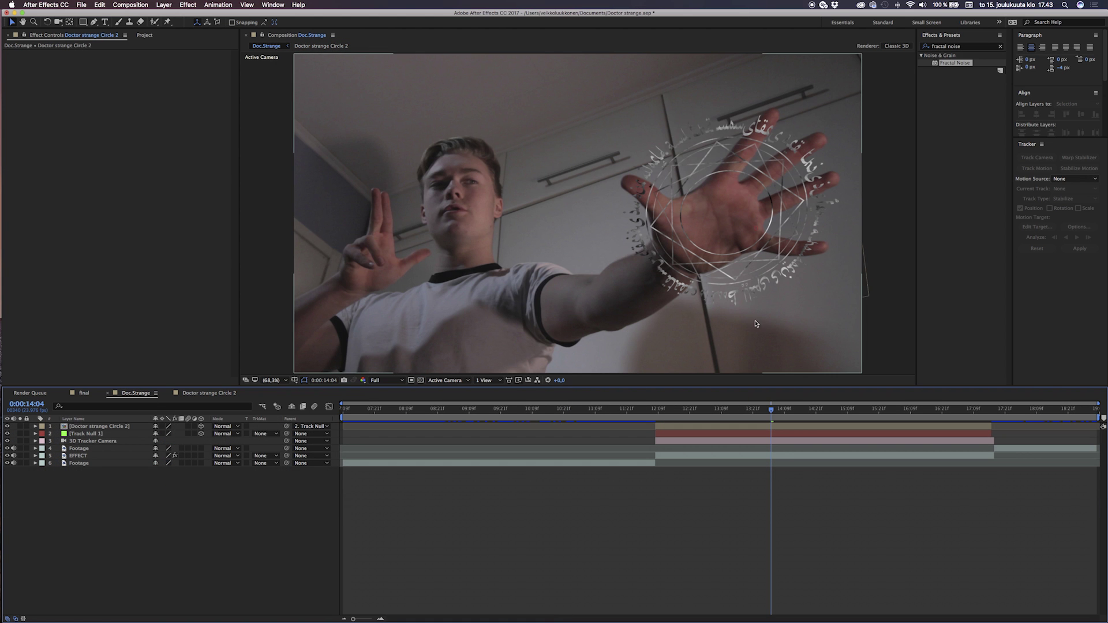
pyautogui.click(961, 47)
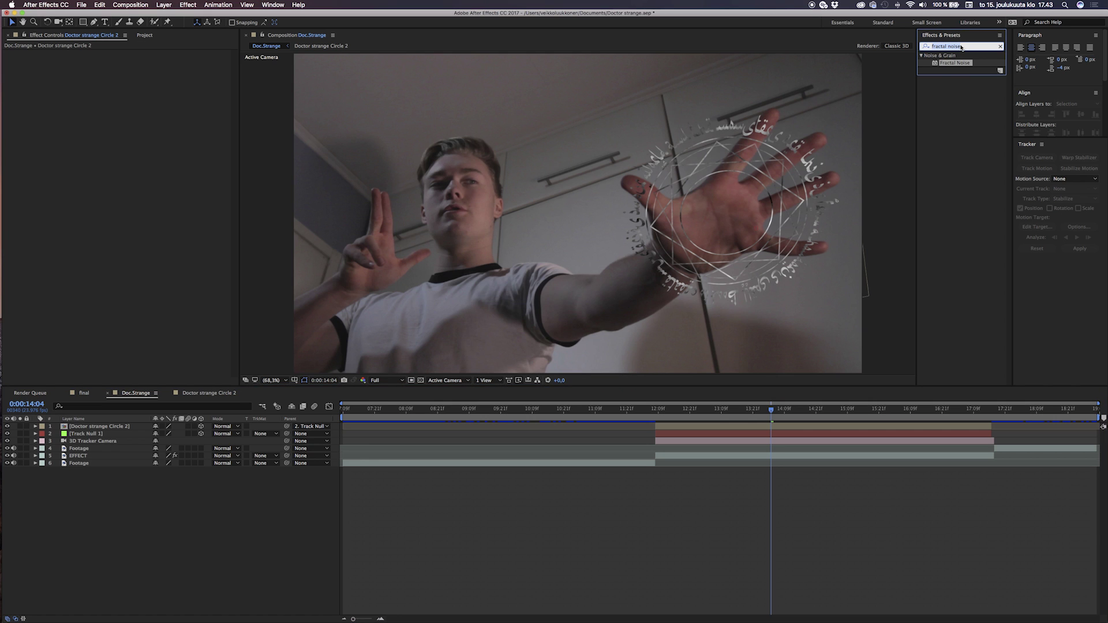
pyautogui.press('super+a')
pyautogui.write('vc')
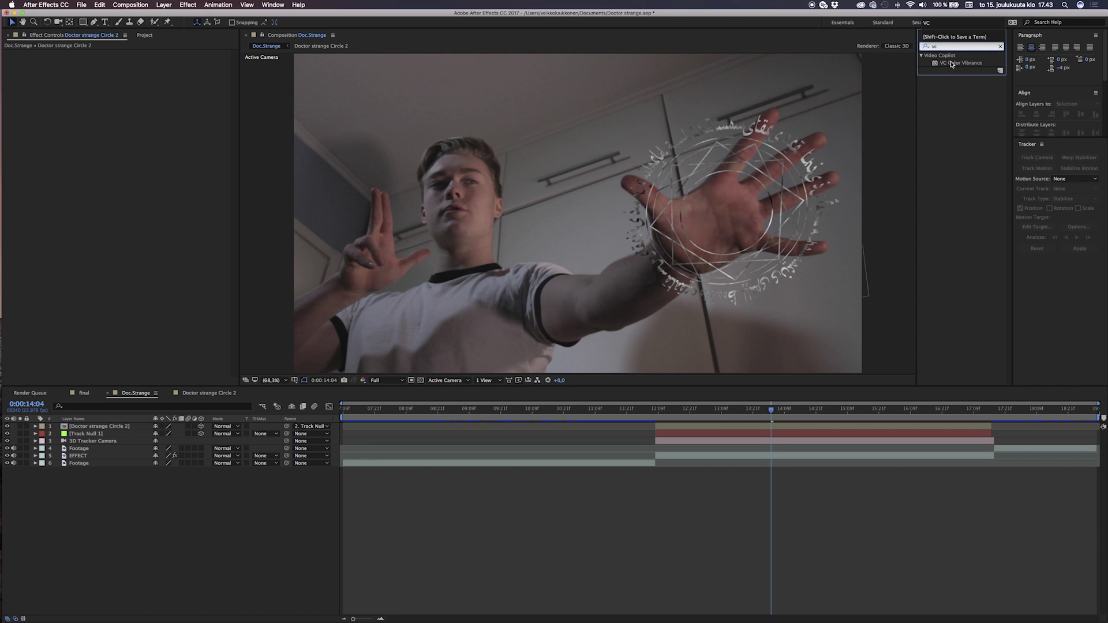
pyautogui.moveTo(952, 64); pyautogui.dragTo(718, 426)
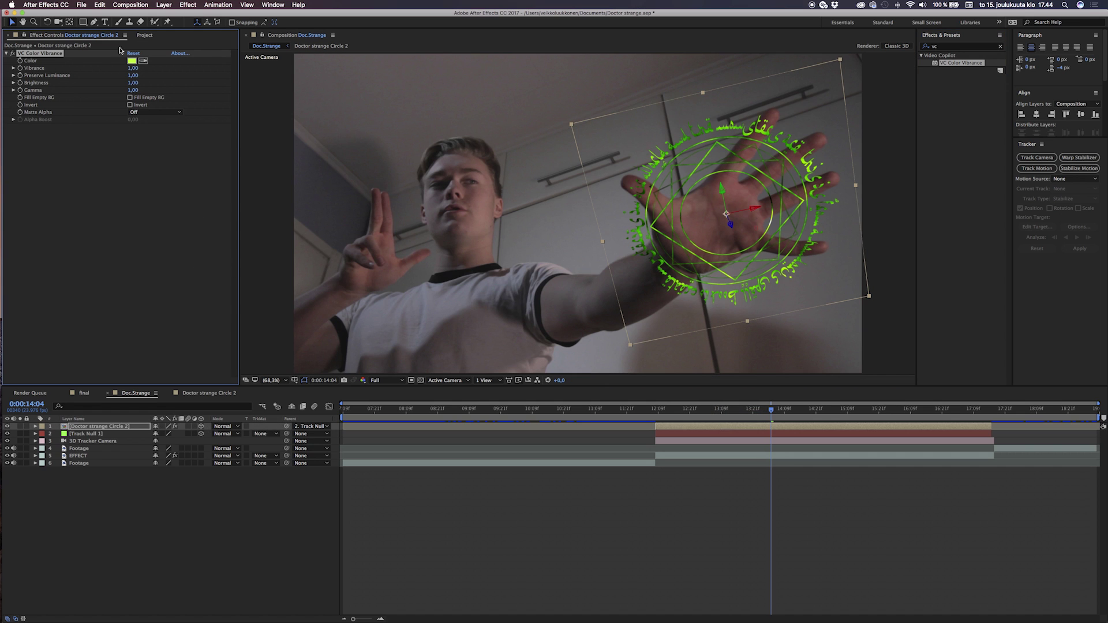
# Step: Set VC Color Vibrance to green 16E91C, with vibrance 1.4 and gamma 0.5
pyautogui.click(132, 60)
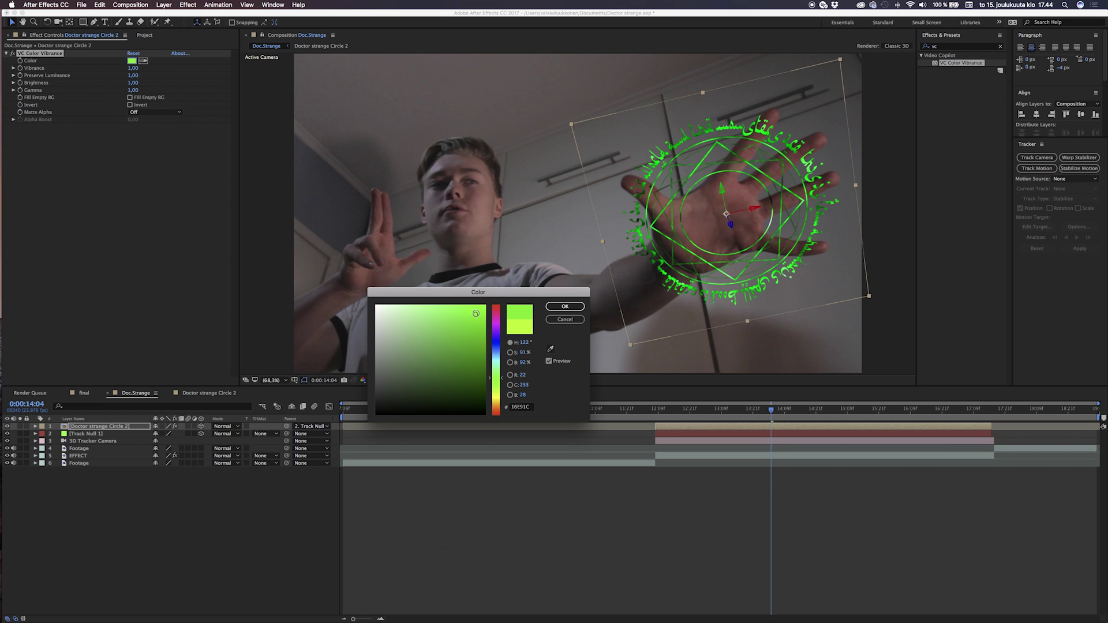
pyautogui.click(565, 306)
pyautogui.click(132, 68)
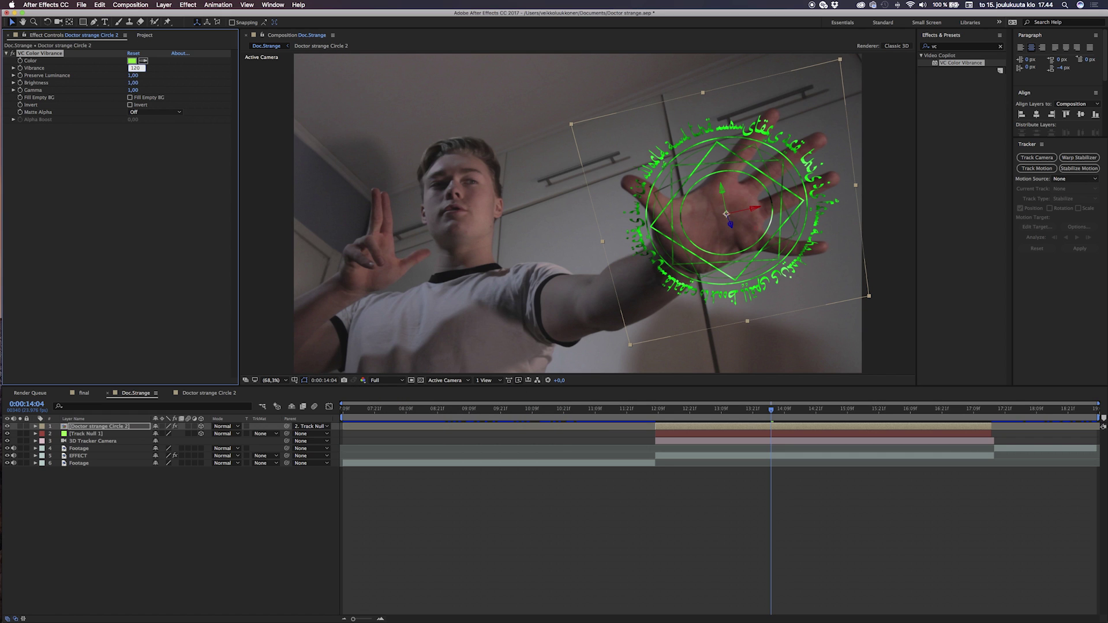
pyautogui.write('1,4')
pyautogui.press('Return')
pyautogui.click(133, 90)
pyautogui.write('0,5')
pyautogui.press('Return')
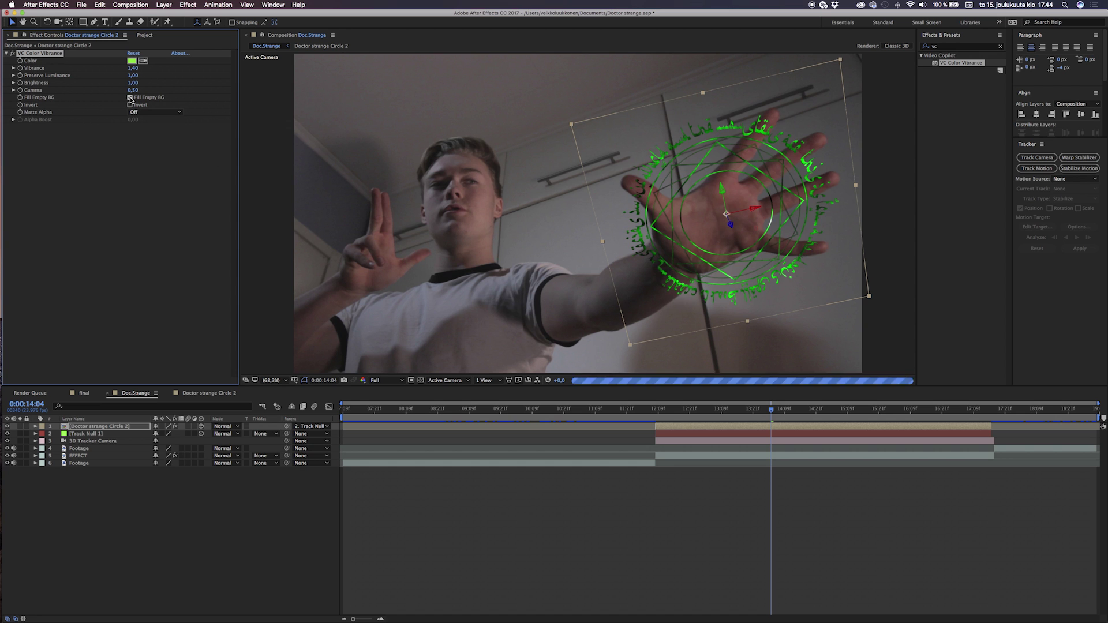
# Step: Set the Doctor strange Circle 2 layer's blending mode to Screen and scrub through the tracked shot to 0:00:14:13
pyautogui.click(143, 206)
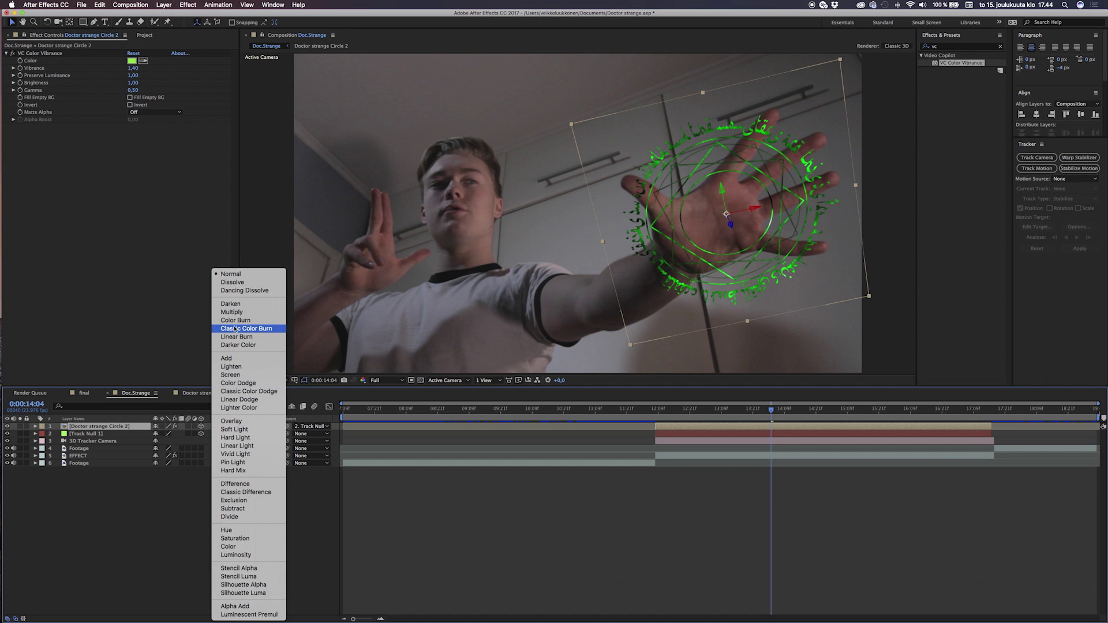
pyautogui.click(244, 375)
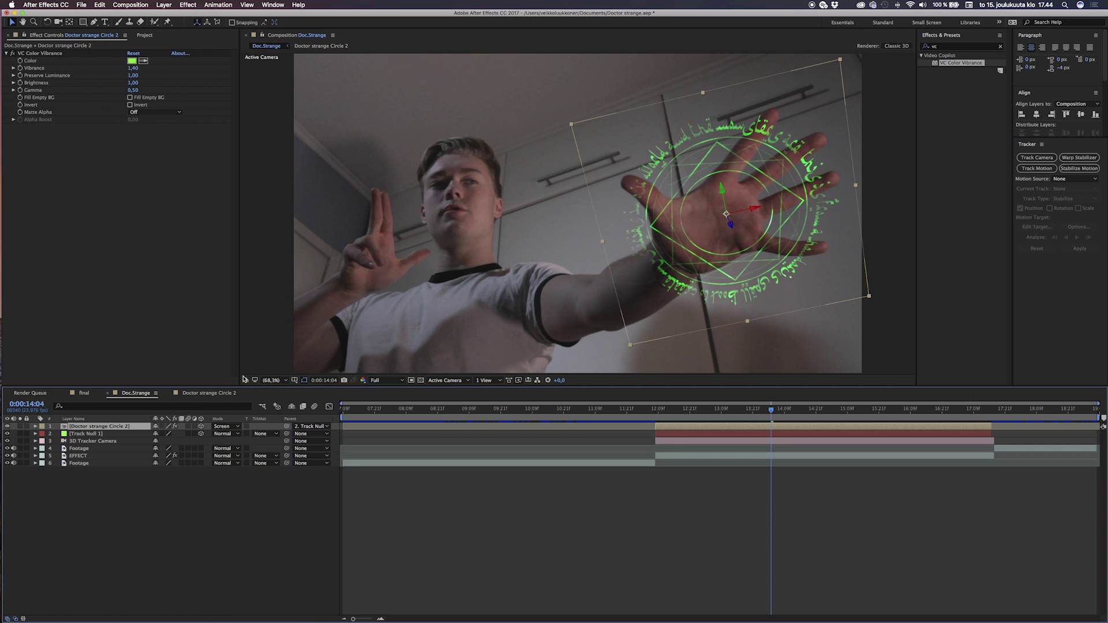
pyautogui.click(251, 523)
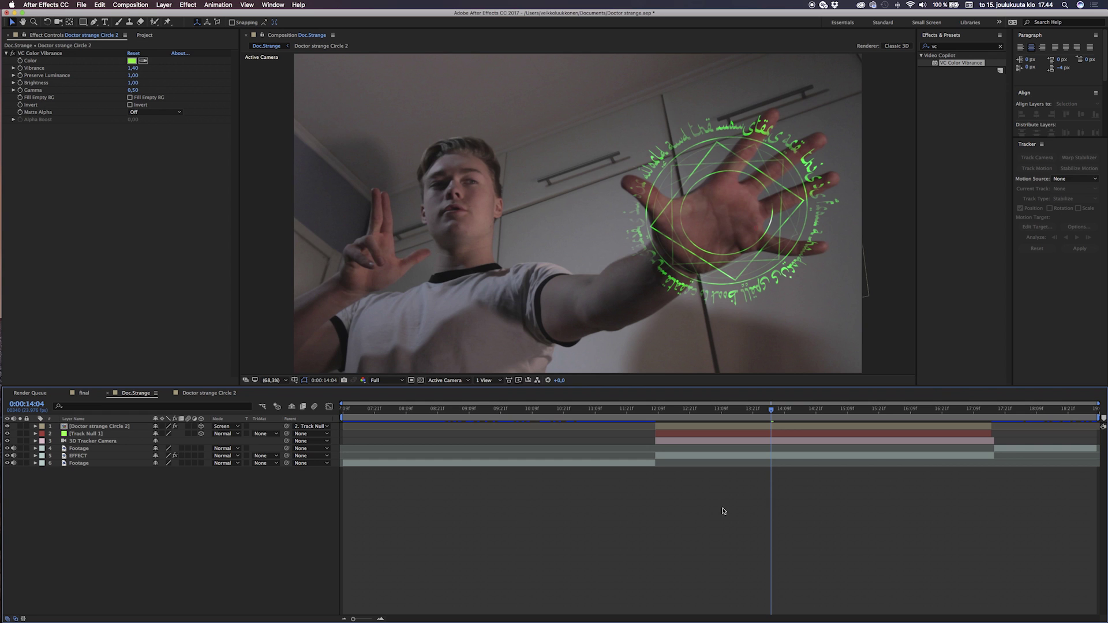
pyautogui.moveTo(661, 411); pyautogui.dragTo(795, 408)
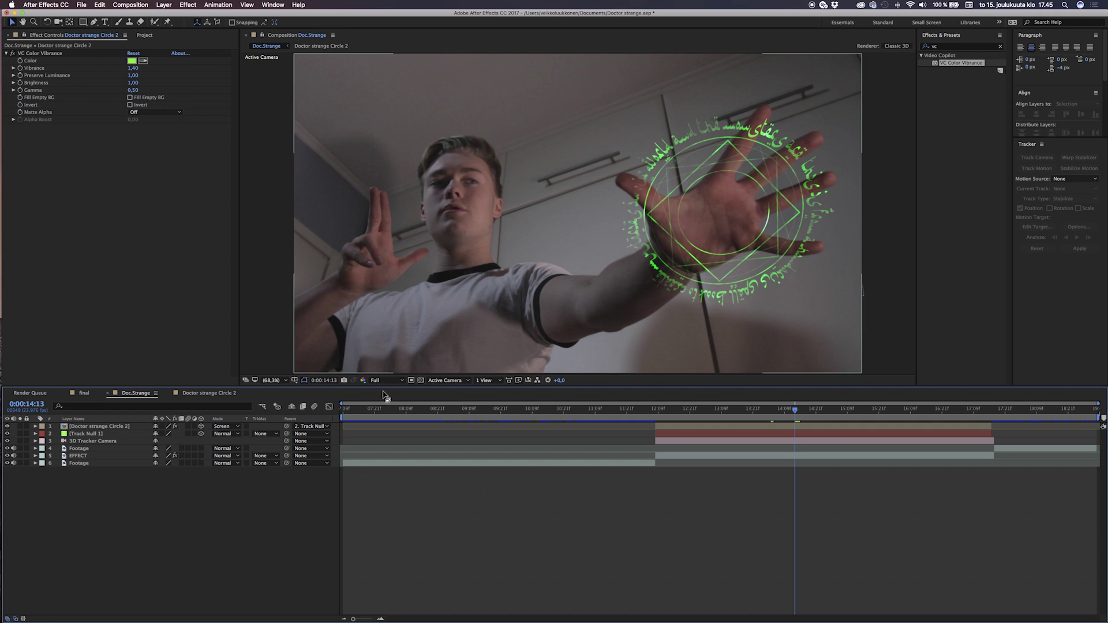
# Step: Add a second composition viewer, lock the first to Doc.Strange, and show Doctor strange Circle 2 in the new one
pyautogui.click(272, 306)
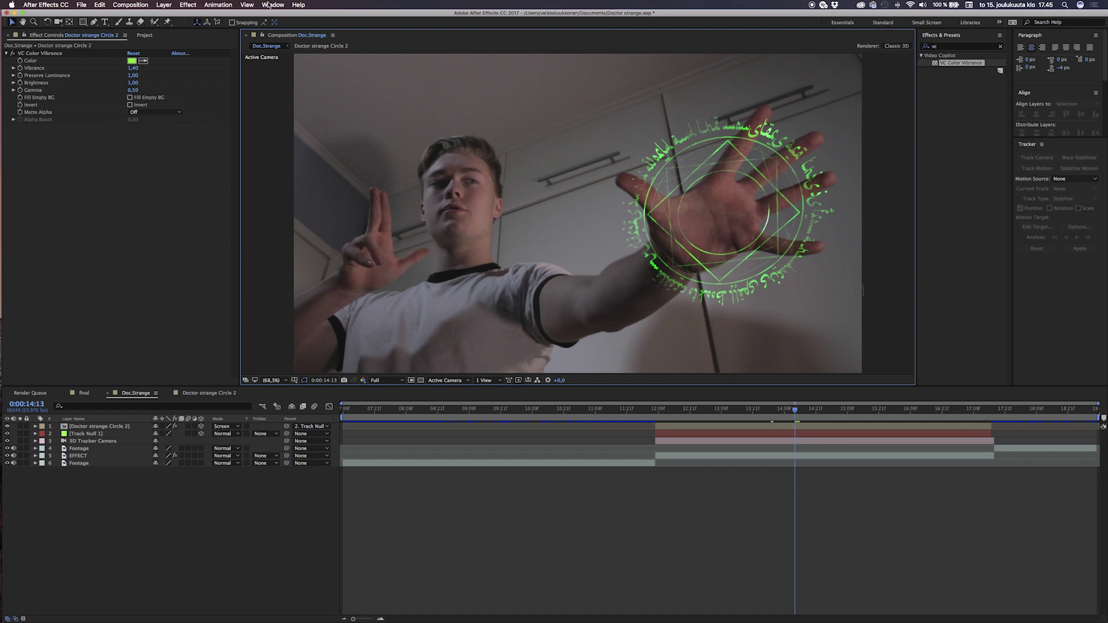
pyautogui.click(247, 4)
pyautogui.click(252, 15)
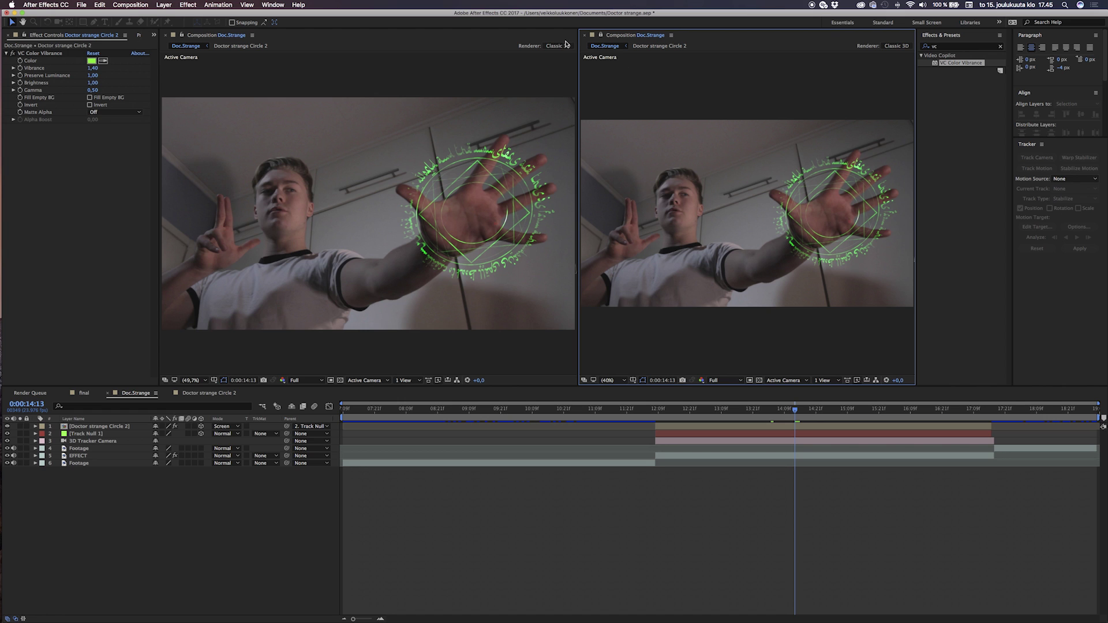
pyautogui.click(183, 37)
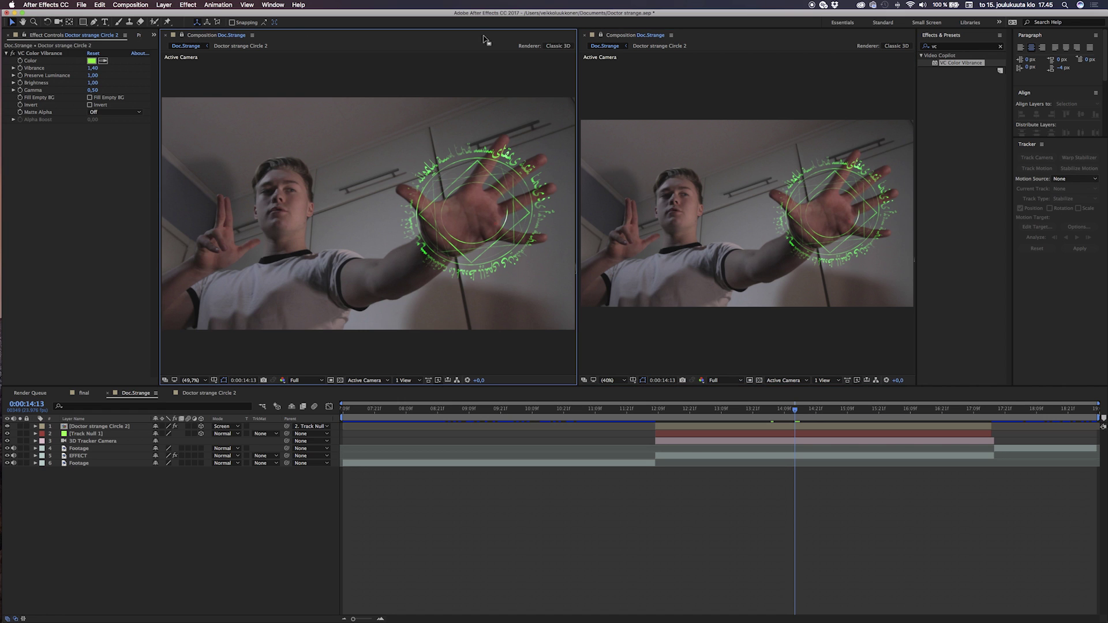
pyautogui.click(603, 35)
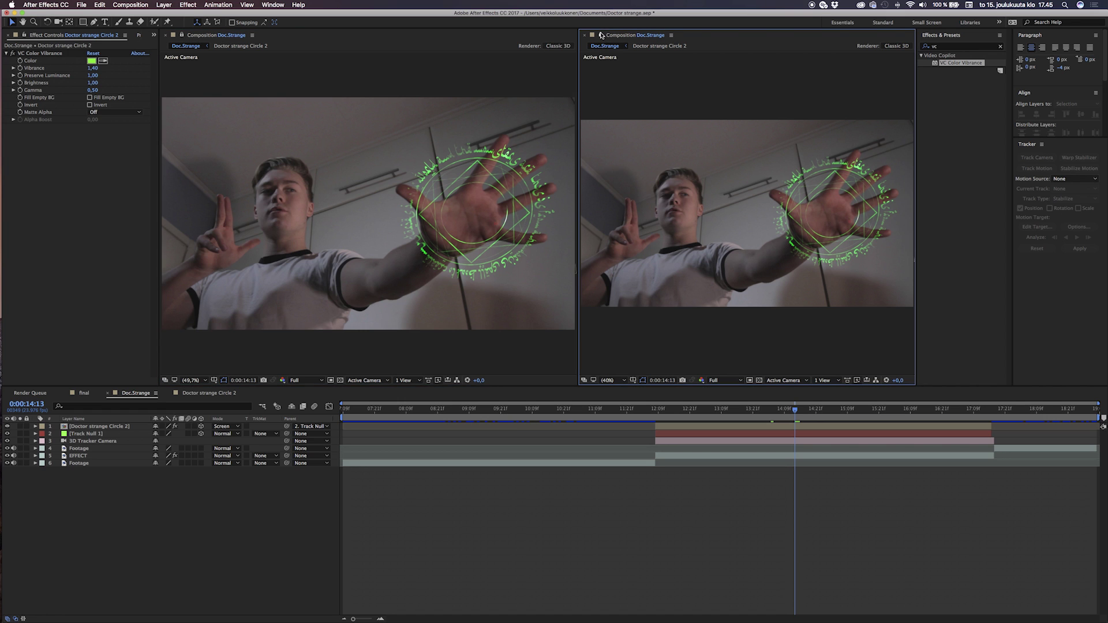
pyautogui.click(207, 395)
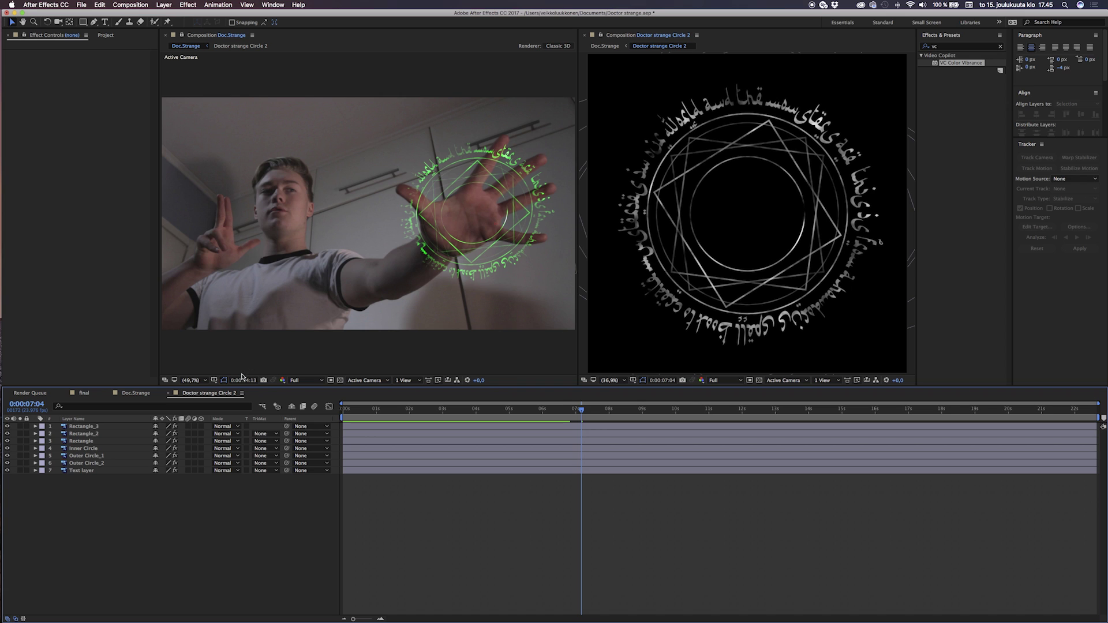
# Step: Set Fractal Noise to contrast 183 and brightness -17 on the Text layer, and carry the settings over to the rectangle and circle layers
pyautogui.click(95, 427)
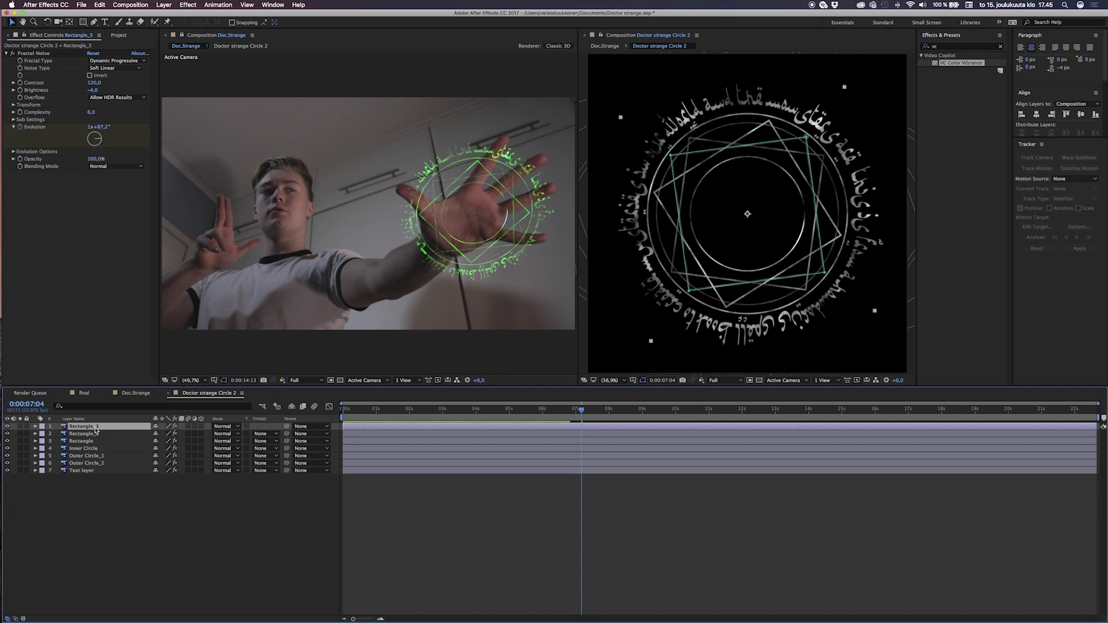
pyautogui.moveTo(94, 83); pyautogui.dragTo(123, 87)
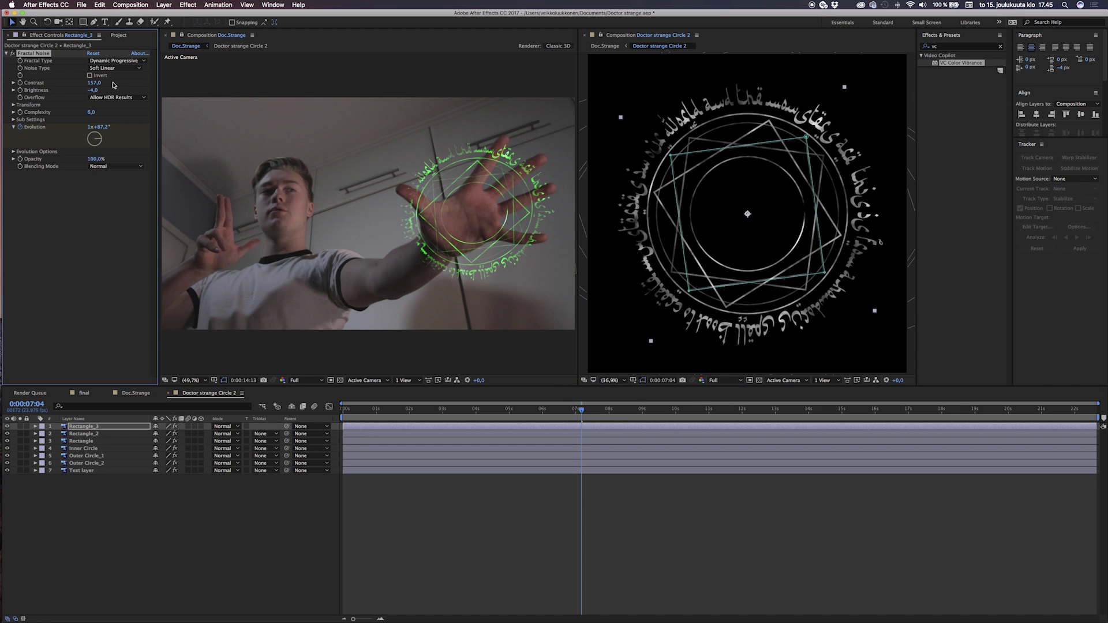
pyautogui.click(92, 471)
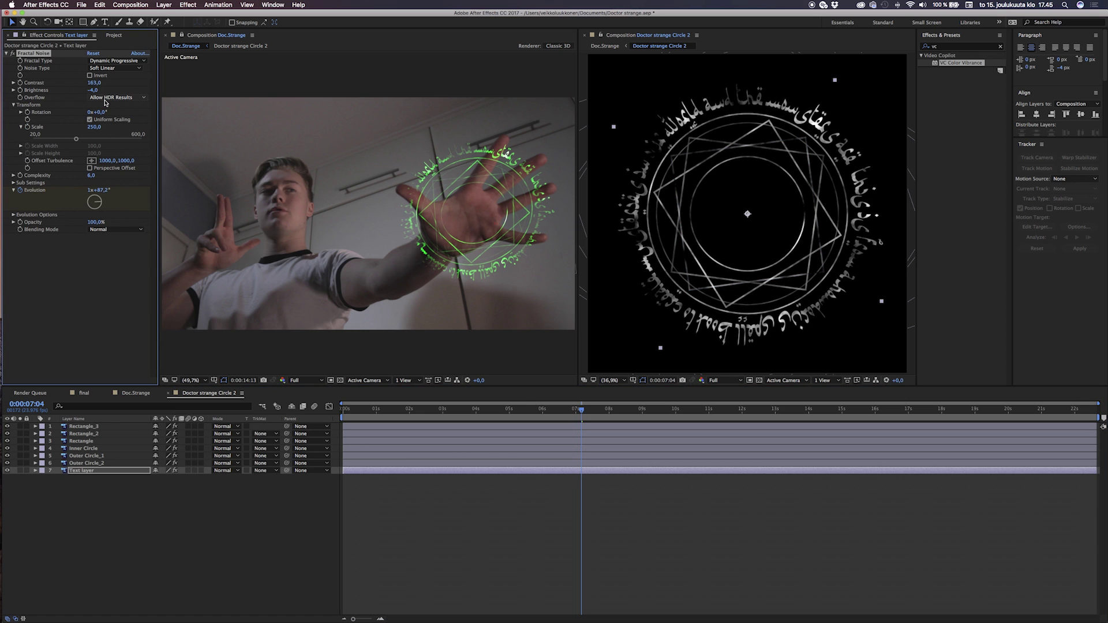
pyautogui.moveTo(96, 92); pyautogui.dragTo(108, 106)
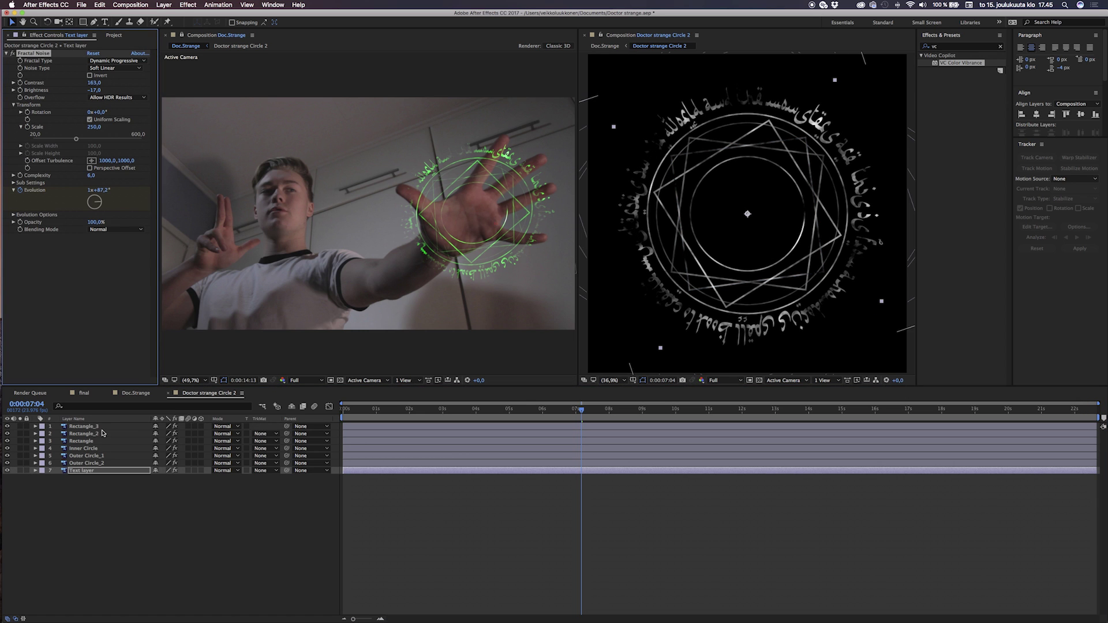
pyautogui.click(87, 441)
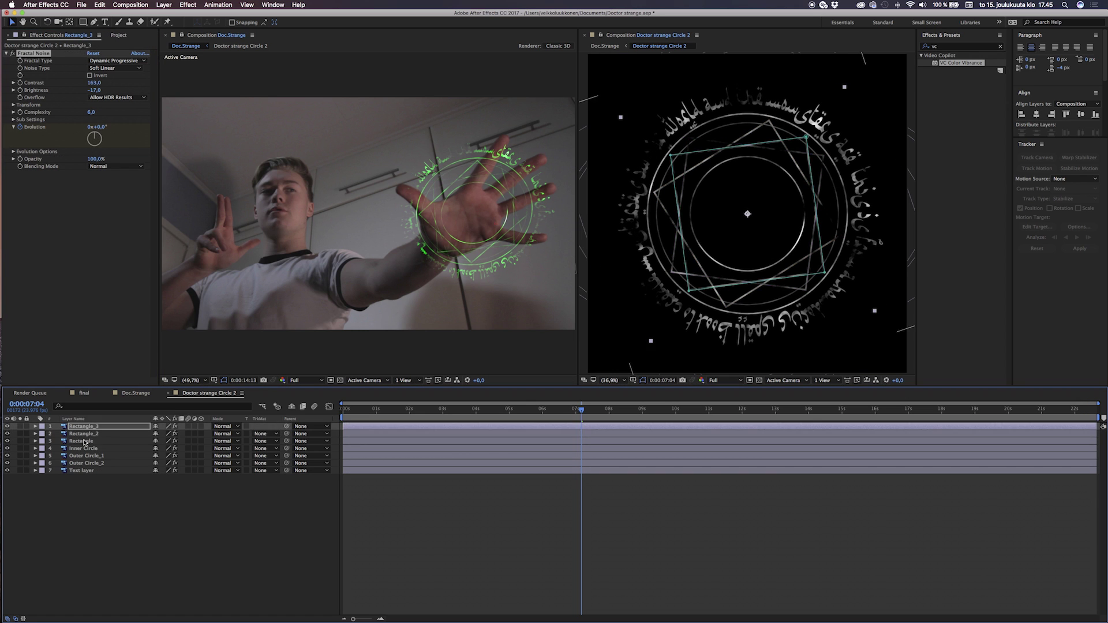
pyautogui.click(87, 456)
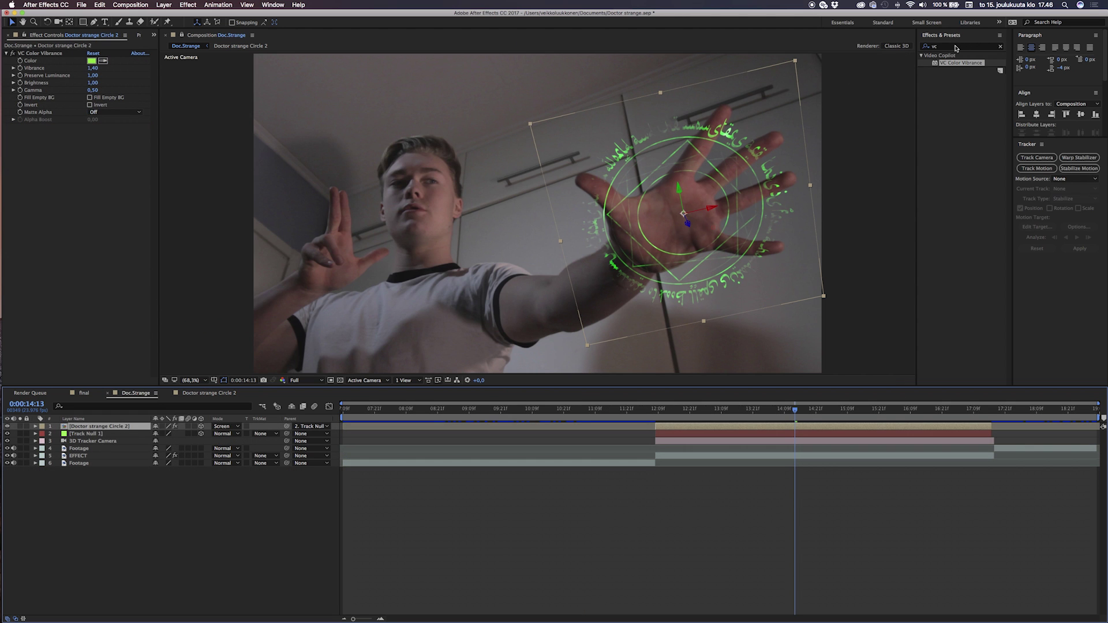
# Step: Apply Glow to the Doctor strange Circle 2 layer with a 12% threshold and a radius of 250
pyautogui.click(955, 47)
pyautogui.write('glow')
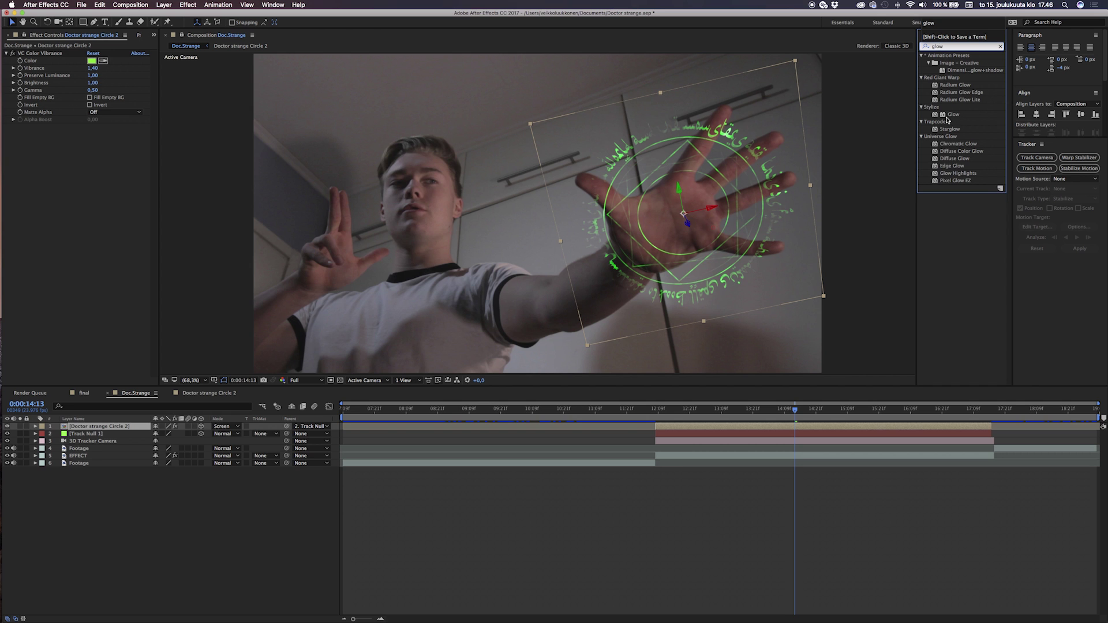
pyautogui.moveTo(947, 114); pyautogui.dragTo(128, 430)
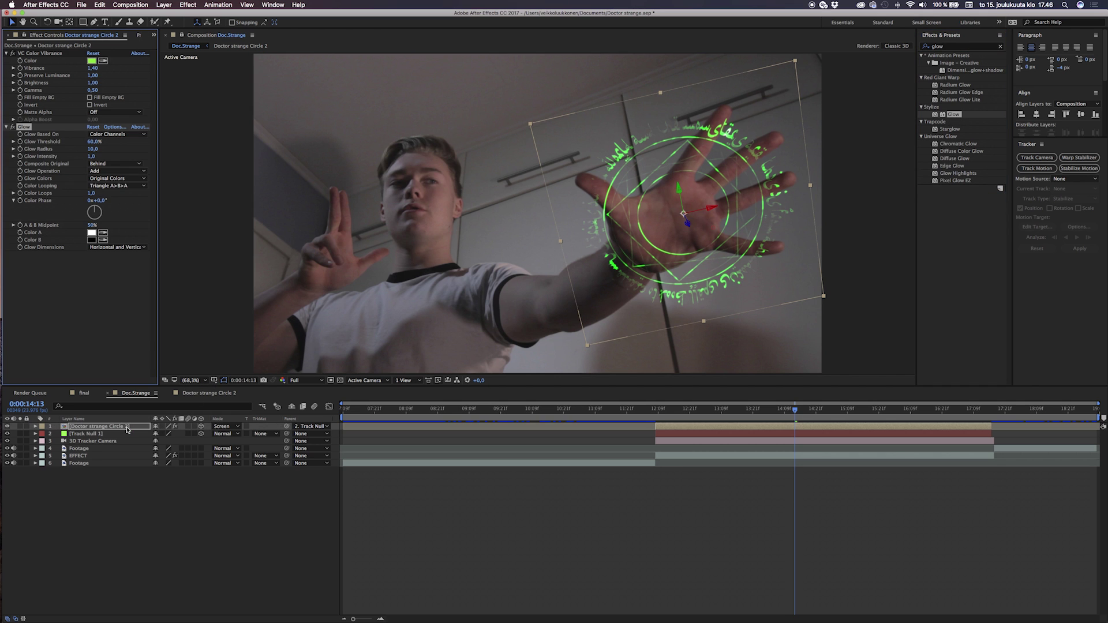
pyautogui.click(93, 142)
pyautogui.press('Return')
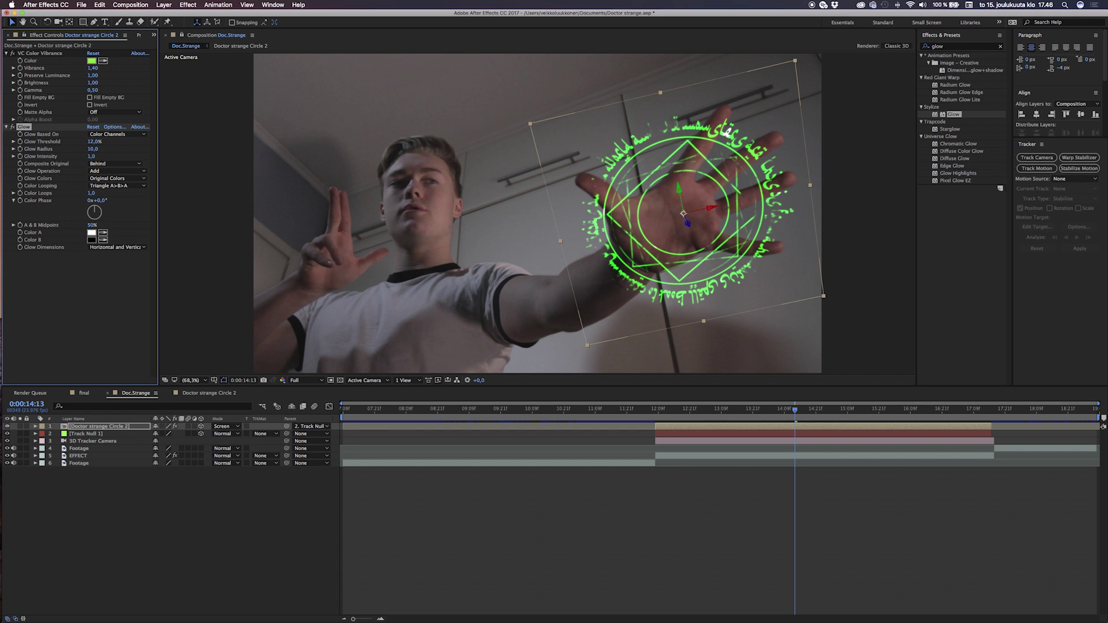
pyautogui.click(92, 149)
pyautogui.press('Return')
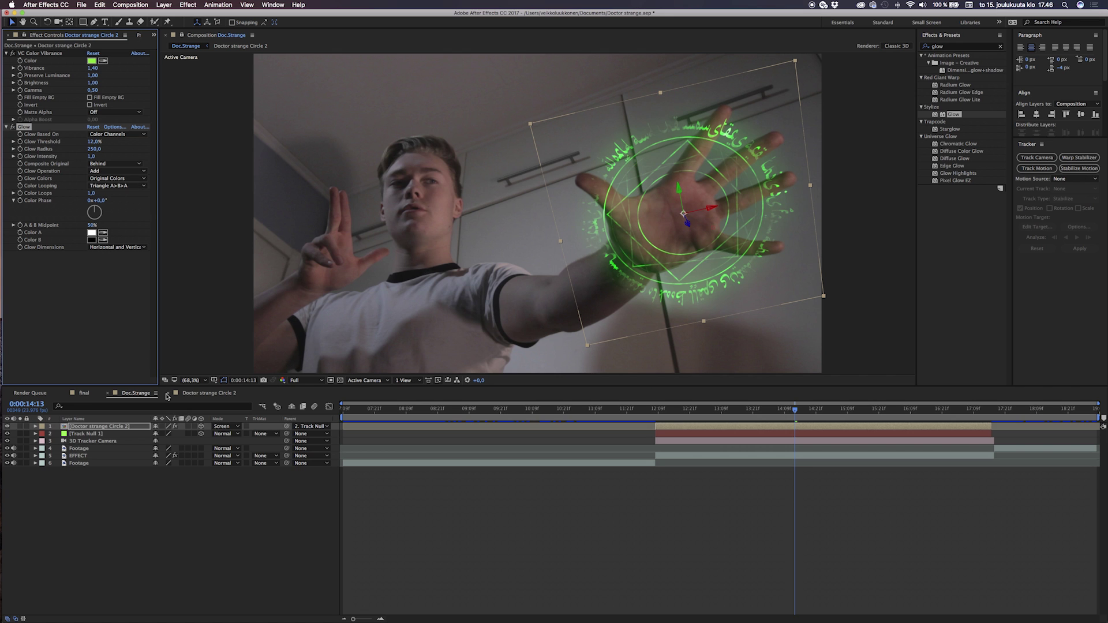
# Step: Create a 1920 x 1080 px white solid named Hand Glow in the Doc.Strange composition
pyautogui.click(127, 479)
pyautogui.rightClick(114, 498)
pyautogui.moveTo(126, 504)
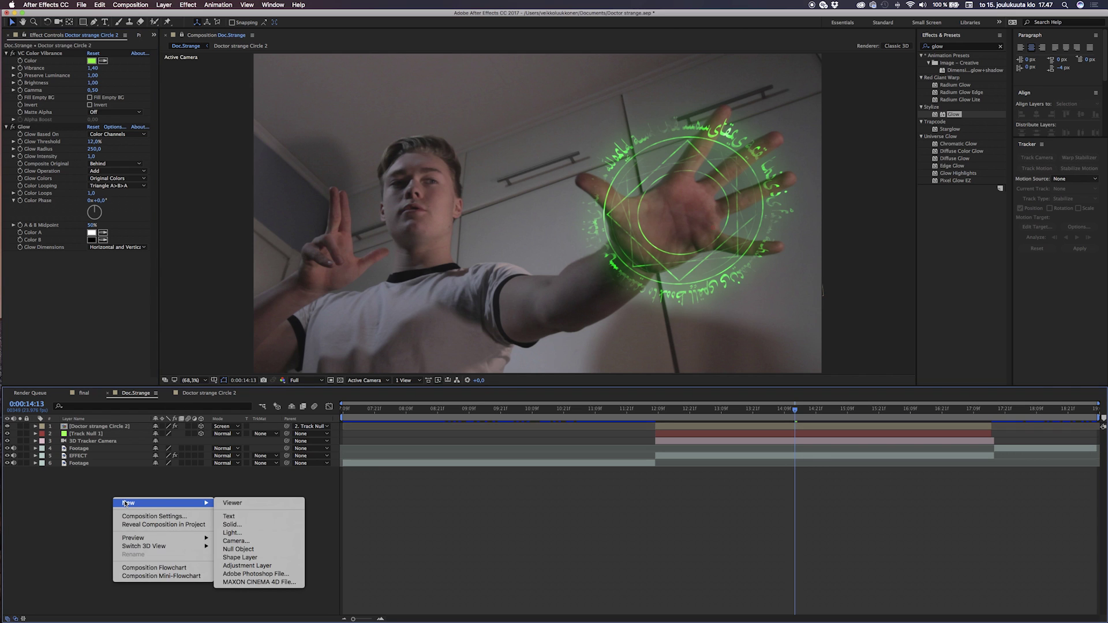
pyautogui.click(232, 524)
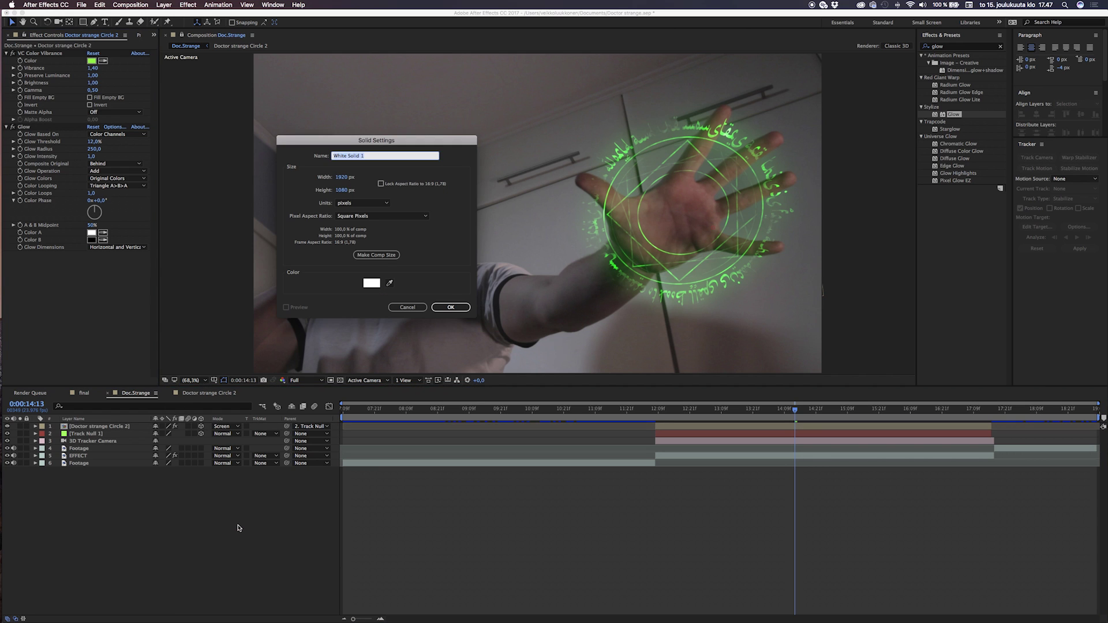
pyautogui.write('Hand Glow')
pyautogui.press('Return')
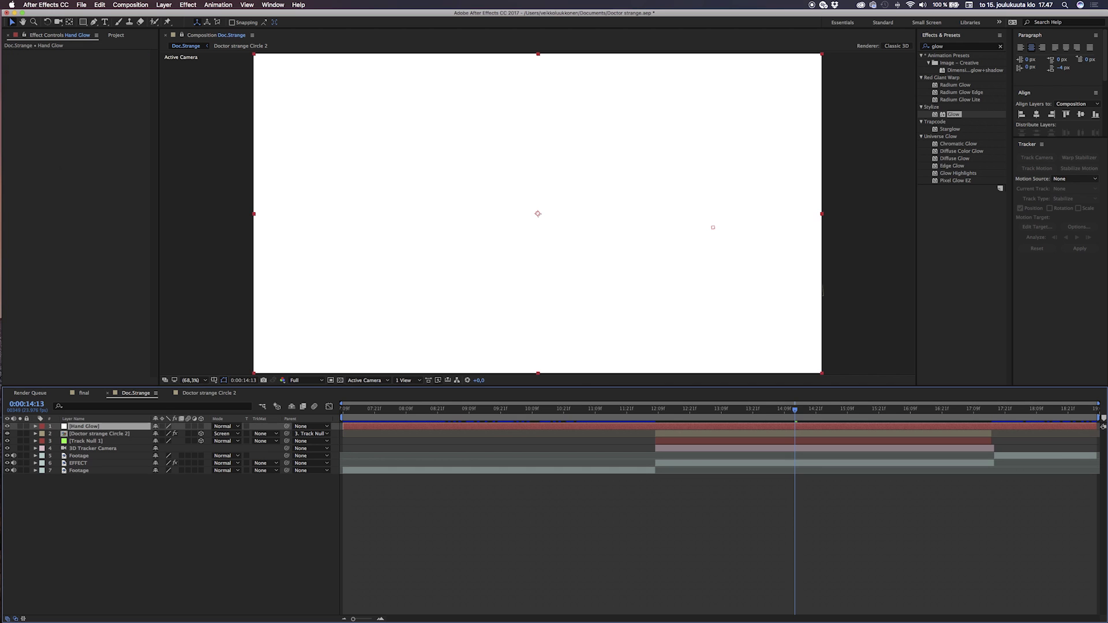
# Step: Change the Hand Glow solid's color to light green
pyautogui.press('super+shift+y')
pyautogui.click(123, 219)
pyautogui.click(495, 376)
pyautogui.moveTo(470, 312); pyautogui.dragTo(430, 290)
pyautogui.press('Return')
pyautogui.click(207, 261)
# Step: Draw a small elliptical mask on the Hand Glow solid beside the thumb
pyautogui.moveTo(84, 22); pyautogui.dragTo(103, 41)
pyautogui.moveTo(560, 167); pyautogui.dragTo(618, 215)
pyautogui.click(217, 506)
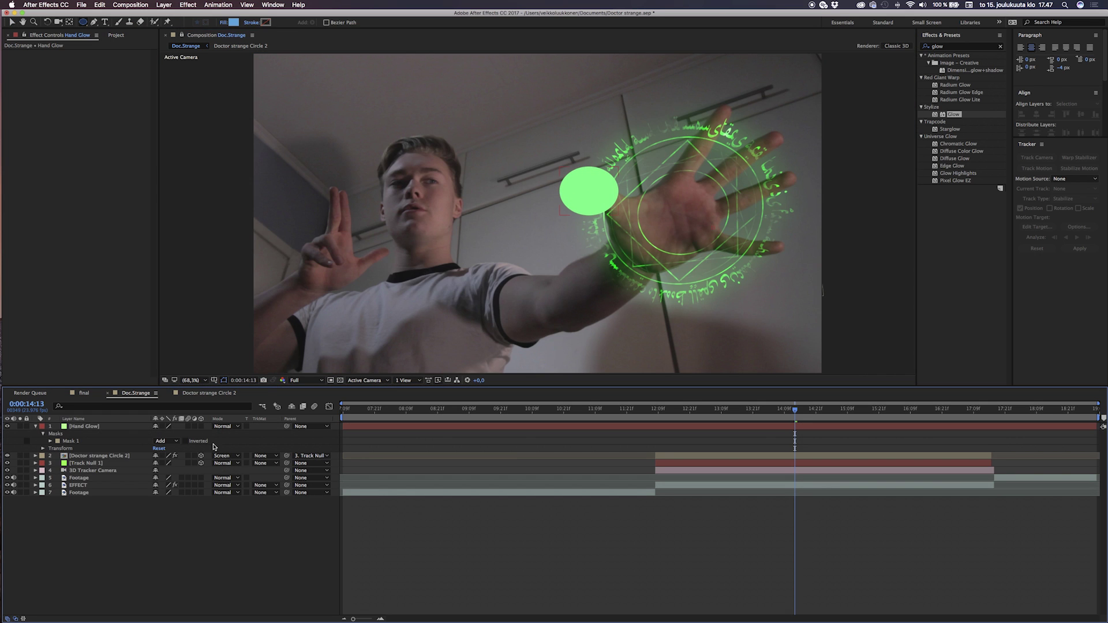
# Step: Make Hand Glow a 3D layer and parent it to the Doctor strange Circle 2 layer
pyautogui.press('v')
pyautogui.click(202, 426)
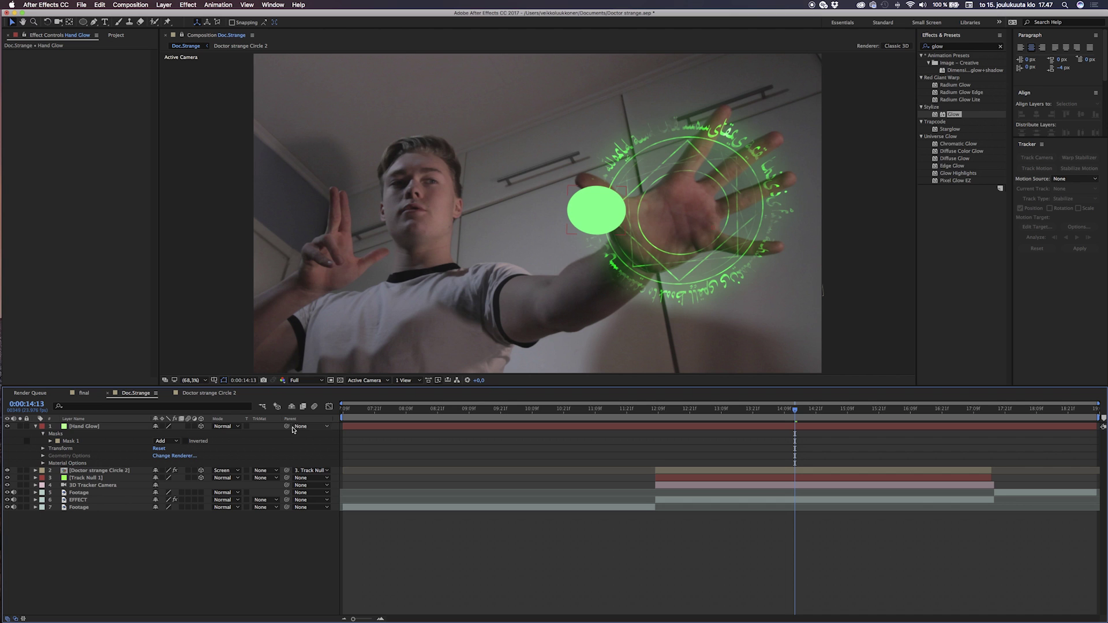
pyautogui.moveTo(286, 427); pyautogui.dragTo(99, 473)
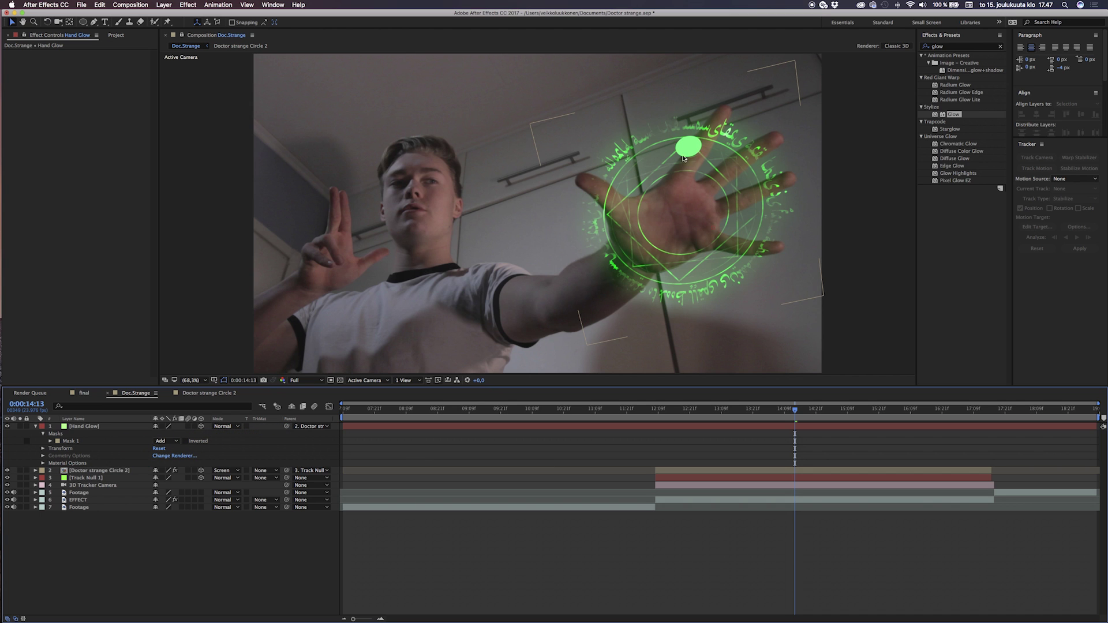
# Step: Scale the Hand Glow layer to 235% and position its ellipse over the palm
pyautogui.moveTo(695, 151); pyautogui.dragTo(656, 240)
pyautogui.press('s')
pyautogui.moveTo(166, 434); pyautogui.dragTo(244, 438)
pyautogui.moveTo(625, 236); pyautogui.dragTo(626, 243)
# Step: Apply Fast Blur to the Hand Glow layer with a blurriness of 126
pyautogui.click(959, 47)
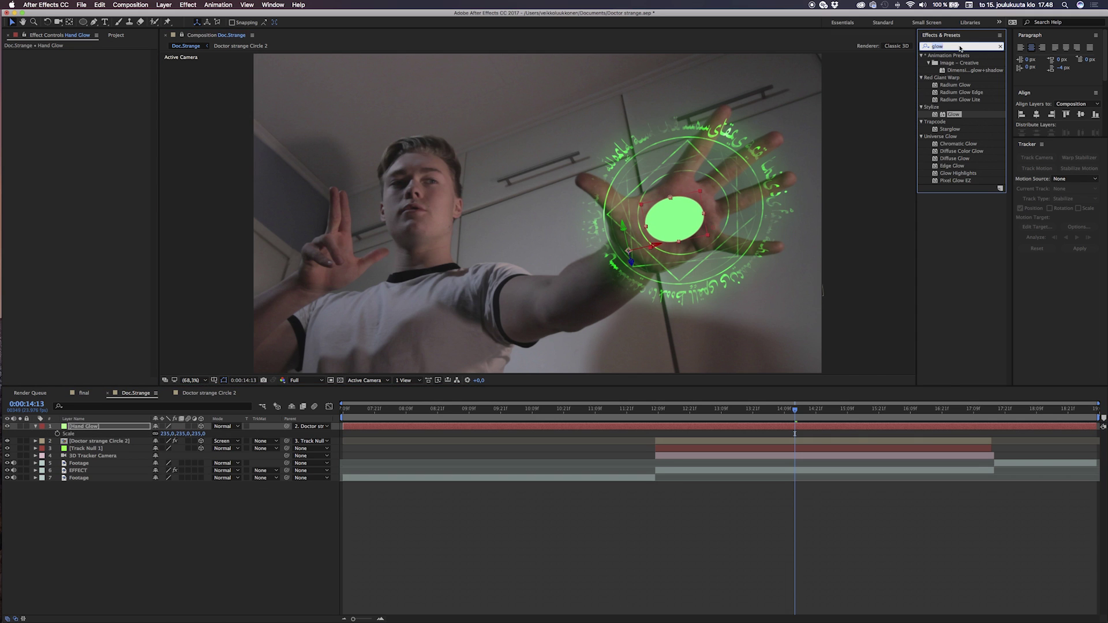
pyautogui.write('fast')
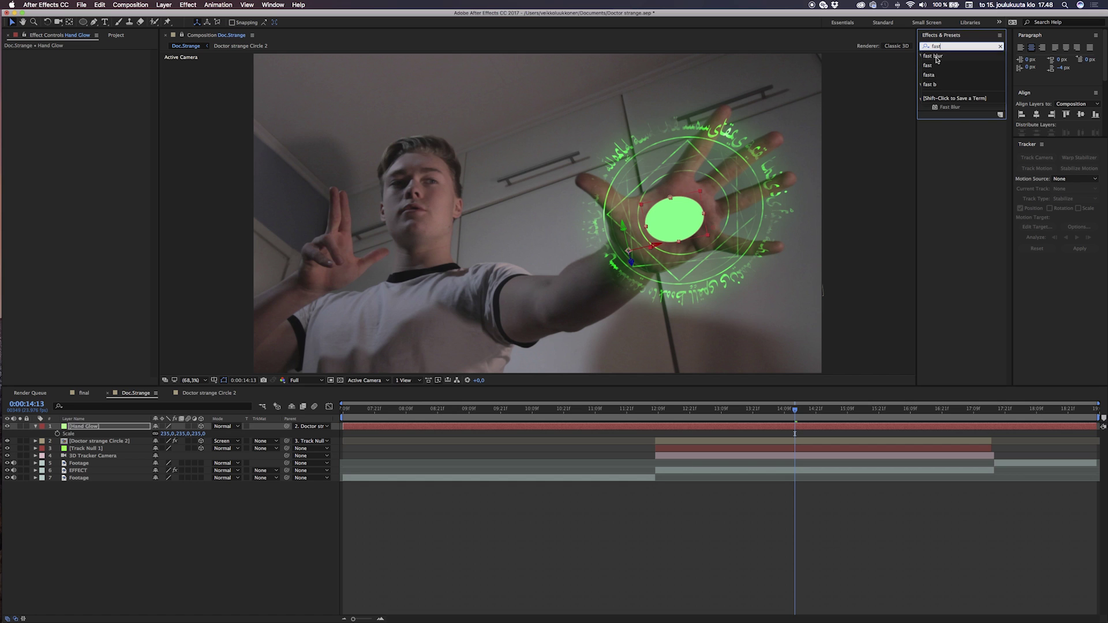
pyautogui.click(933, 56)
pyautogui.doubleClick(948, 77)
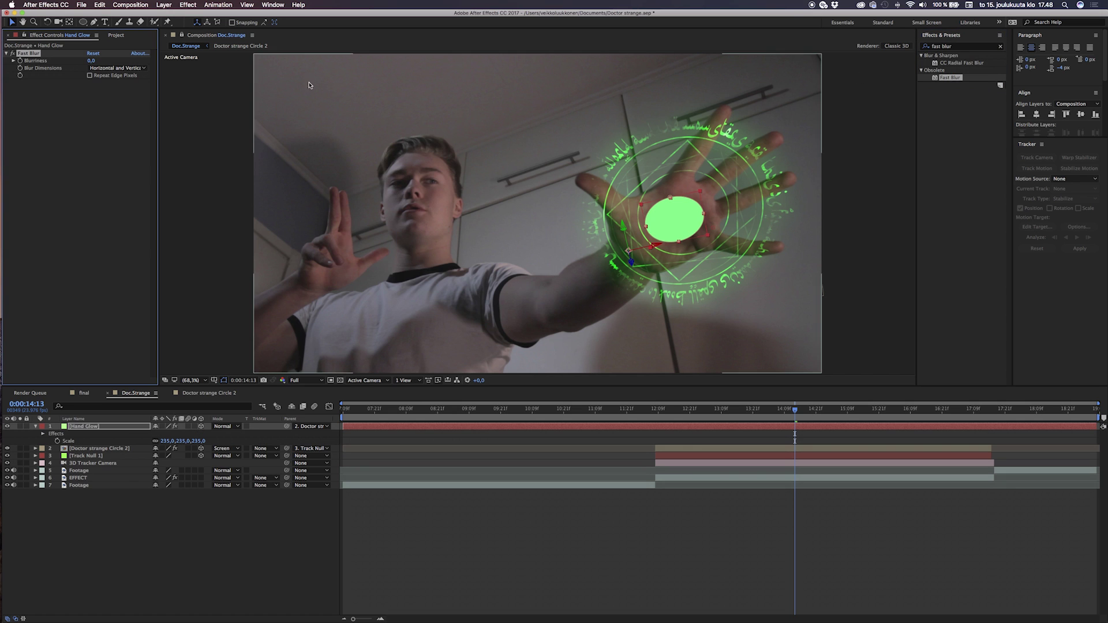
pyautogui.moveTo(92, 60); pyautogui.dragTo(149, 68)
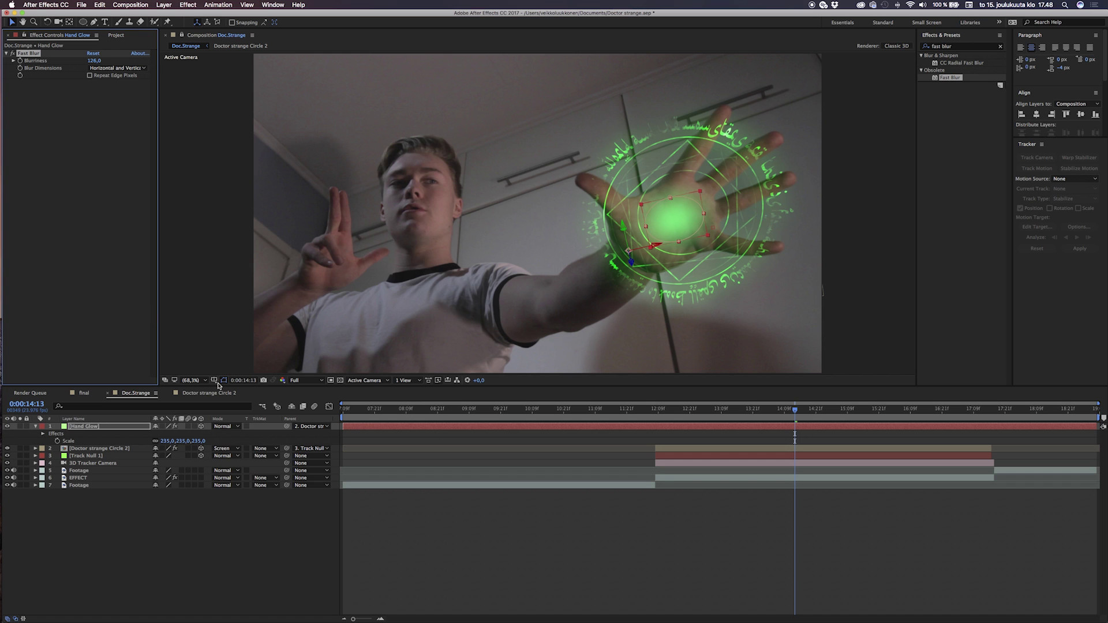
# Step: Set the Hand Glow layer's blending mode to Add
pyautogui.click(225, 425)
pyautogui.click(228, 358)
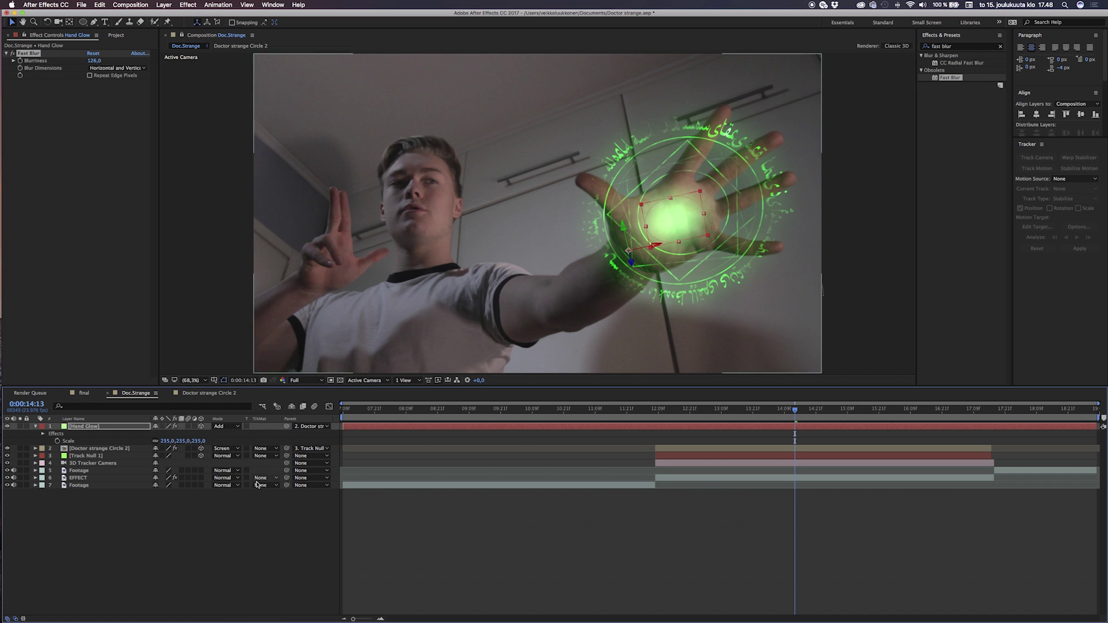
pyautogui.click(240, 511)
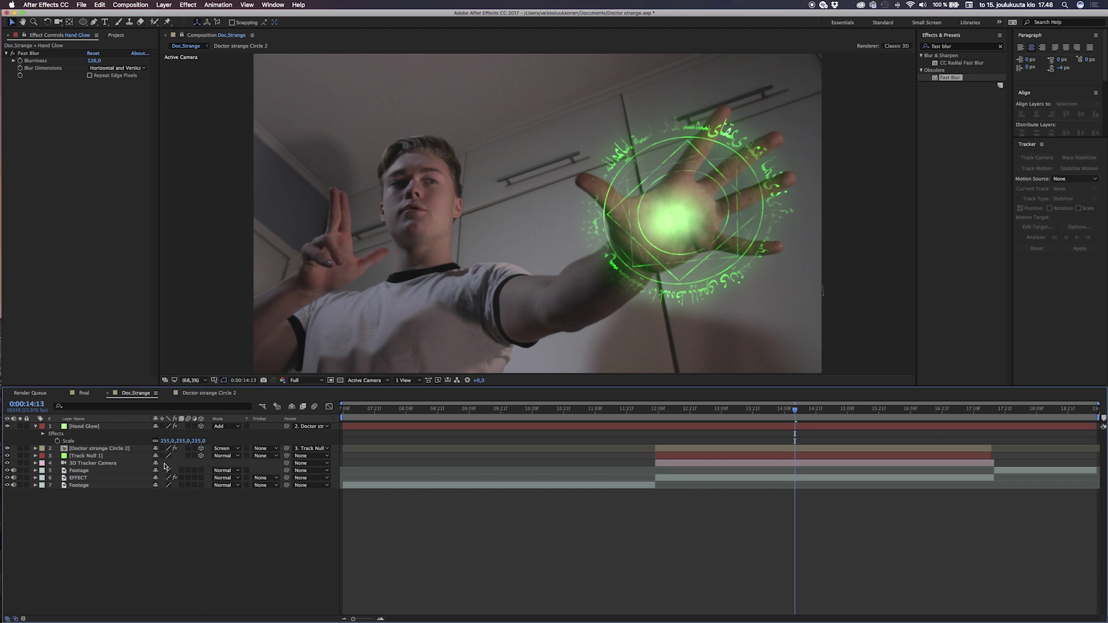
# Step: Set the feather of Hand Glow's mask to 102 pixels
pyautogui.click(92, 427)
pyautogui.press('f')
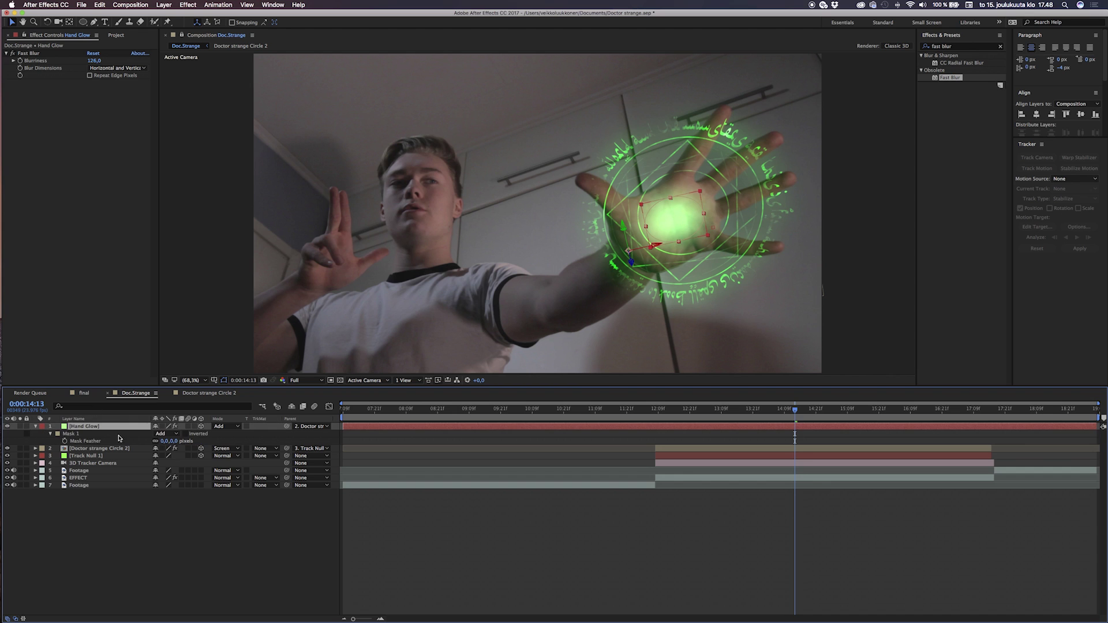
pyautogui.moveTo(167, 441); pyautogui.dragTo(212, 446)
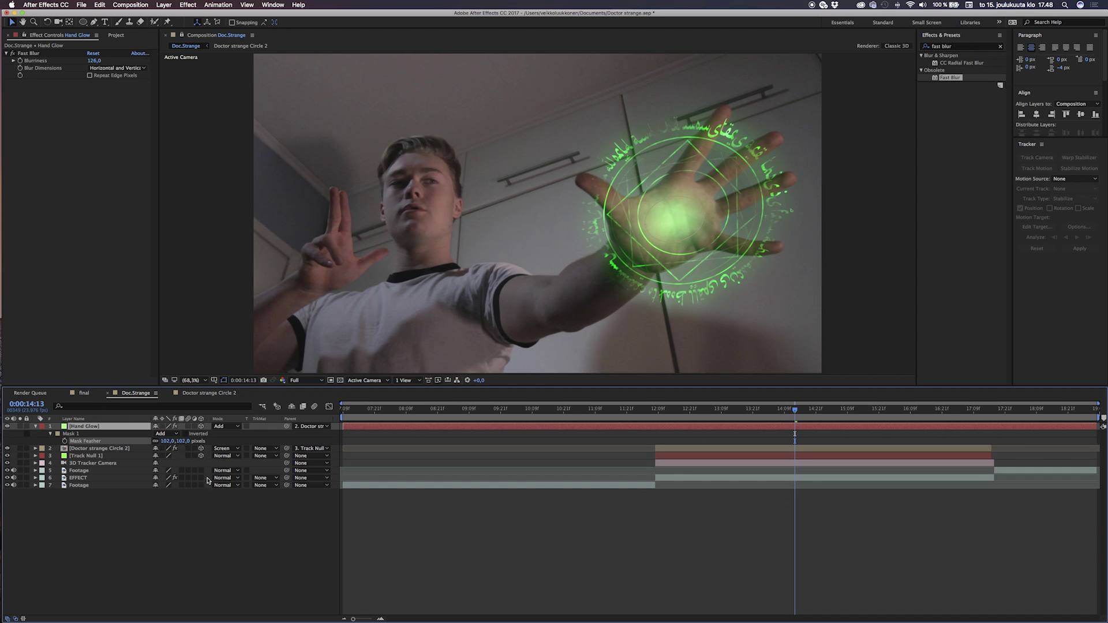
pyautogui.click(195, 526)
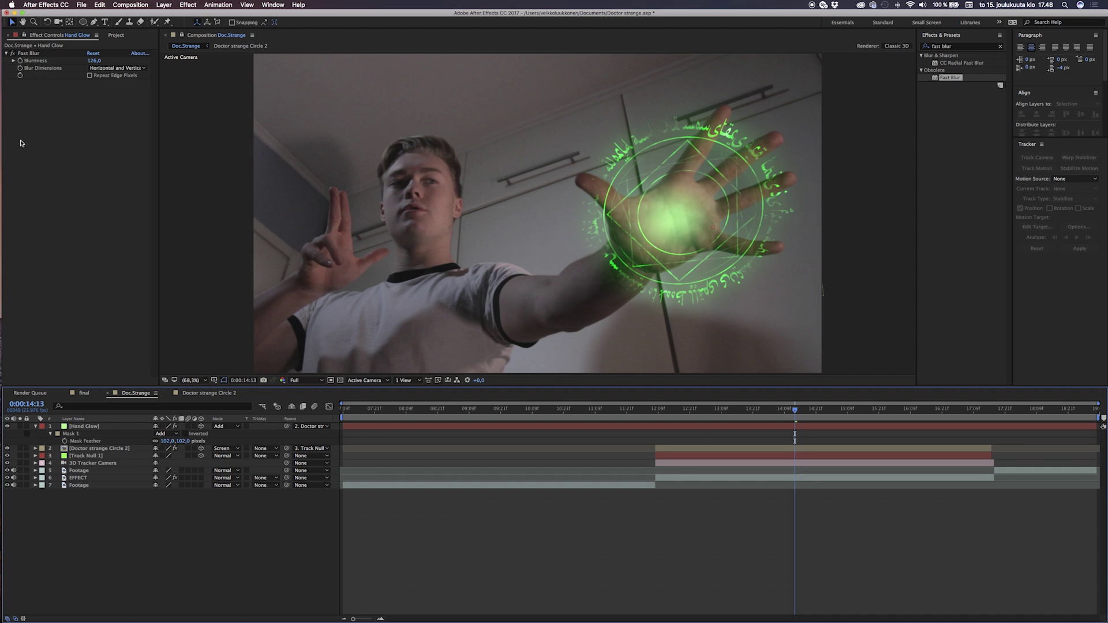
# Step: Set Hand Glow's Fast Blur blurriness to 40 and its mask feather to 181 pixels
pyautogui.click(94, 61)
pyautogui.write('40')
pyautogui.press('Return')
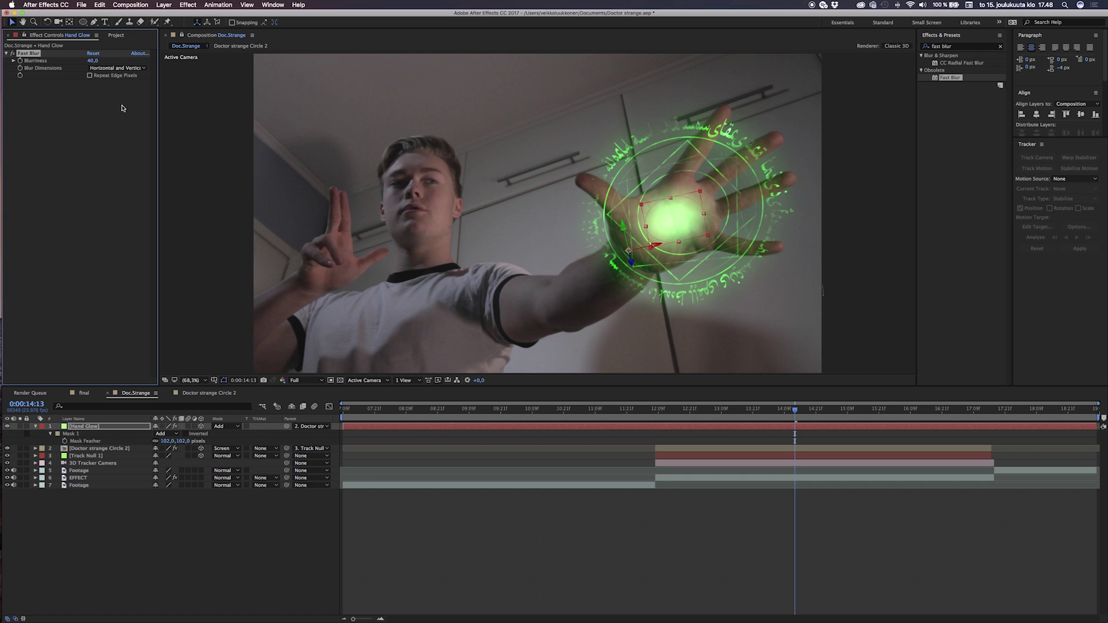
pyautogui.moveTo(167, 441); pyautogui.dragTo(202, 442)
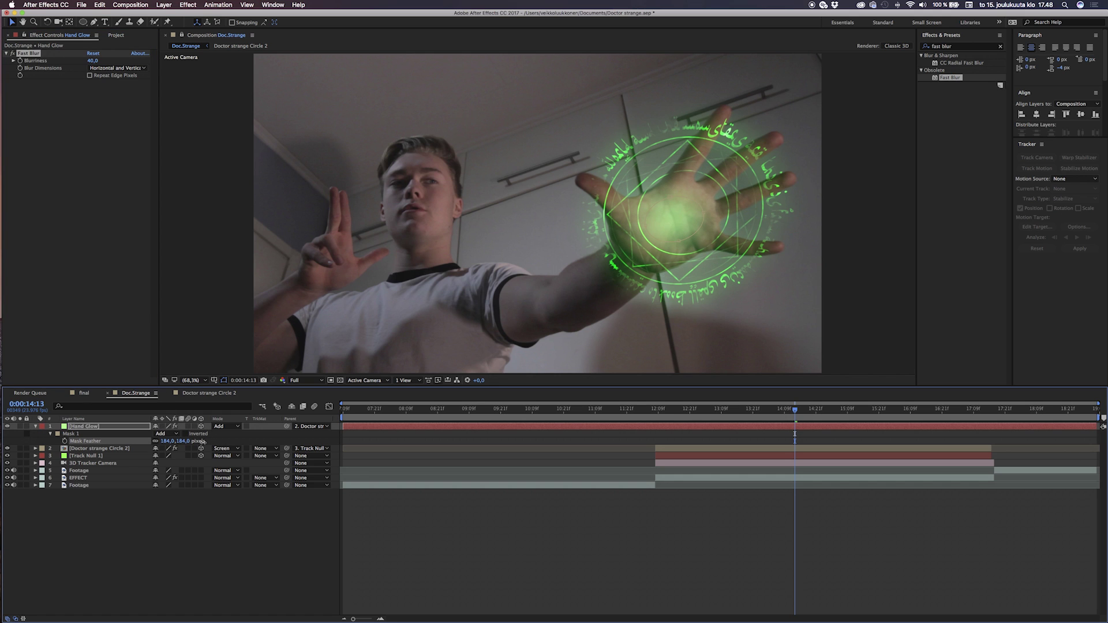
pyautogui.click(222, 527)
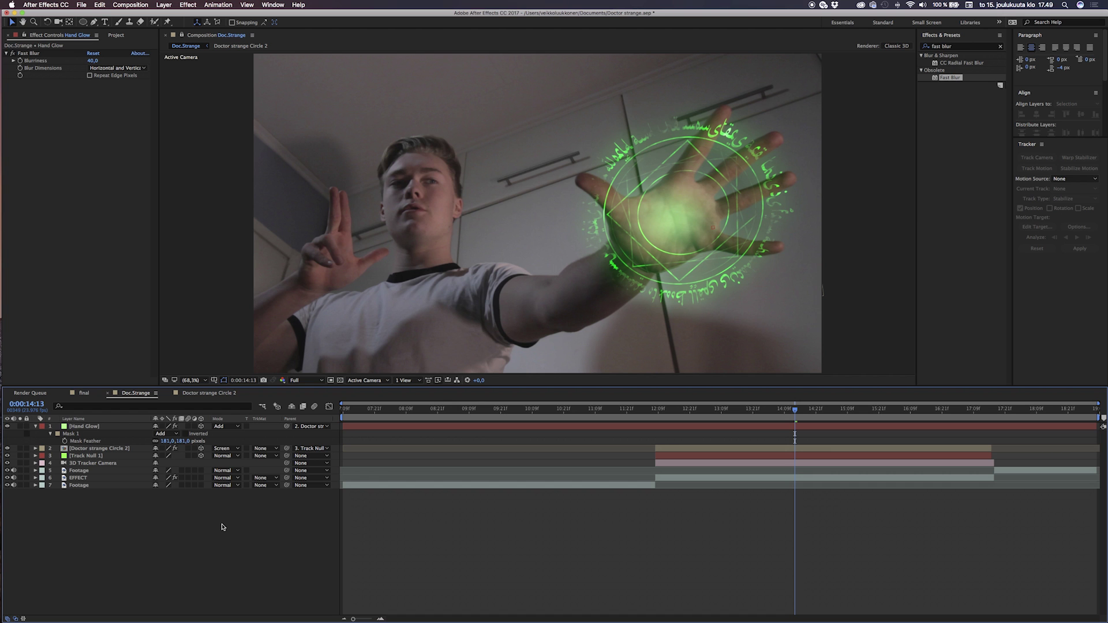
# Step: Keyframe the Doctor strange Circle 2 opacity from 0% at 0:00:12:08 to 100% a few frames after that
pyautogui.click(655, 416)
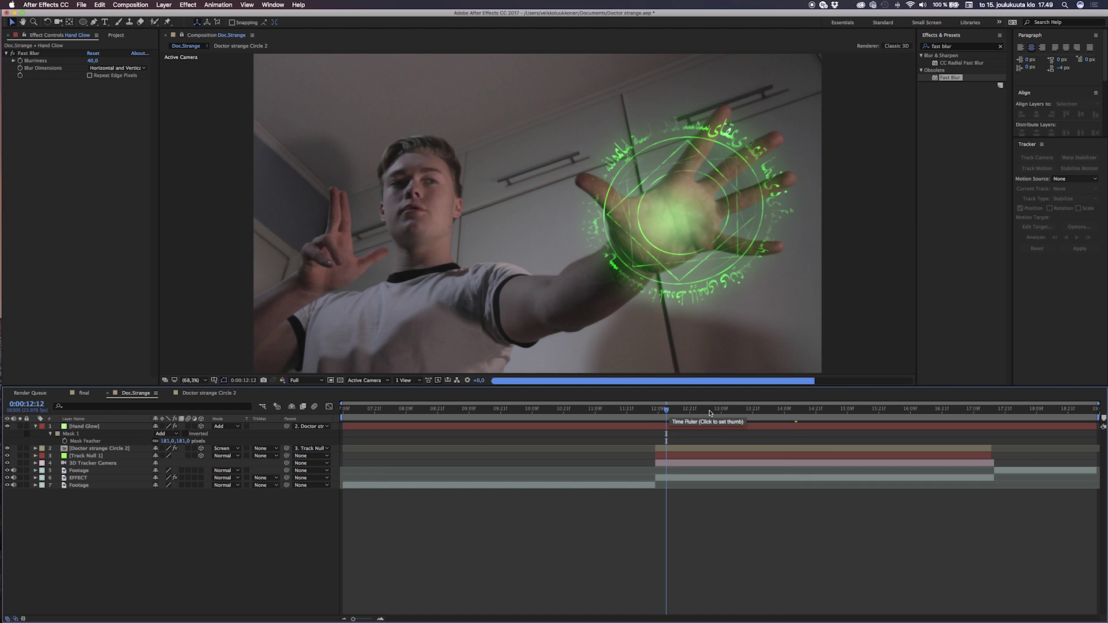
pyautogui.click(670, 449)
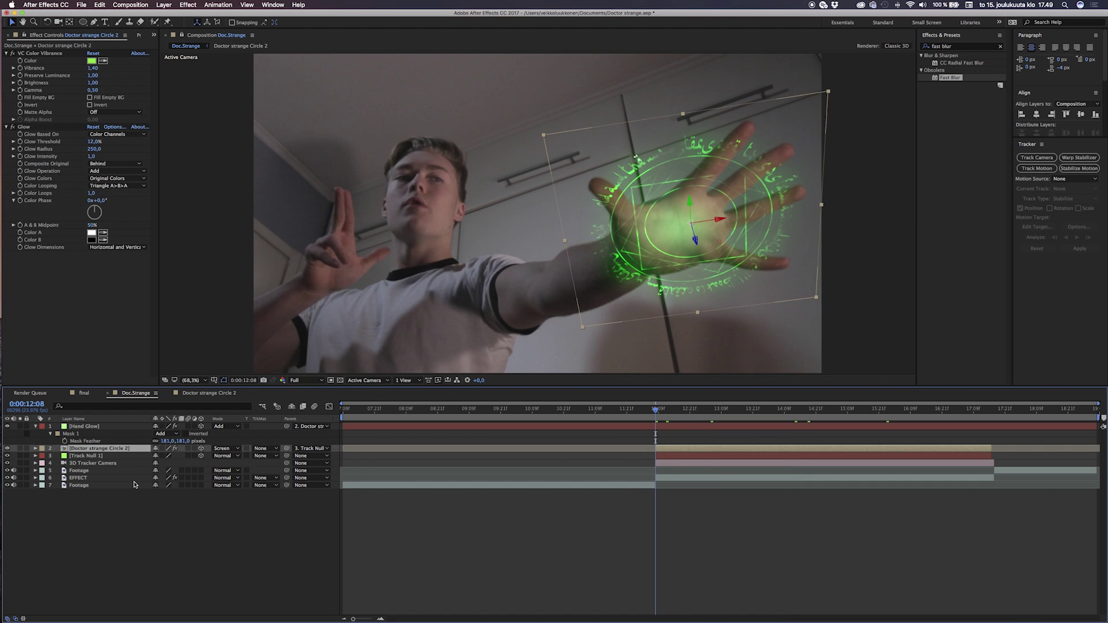
pyautogui.press('t')
pyautogui.click(58, 456)
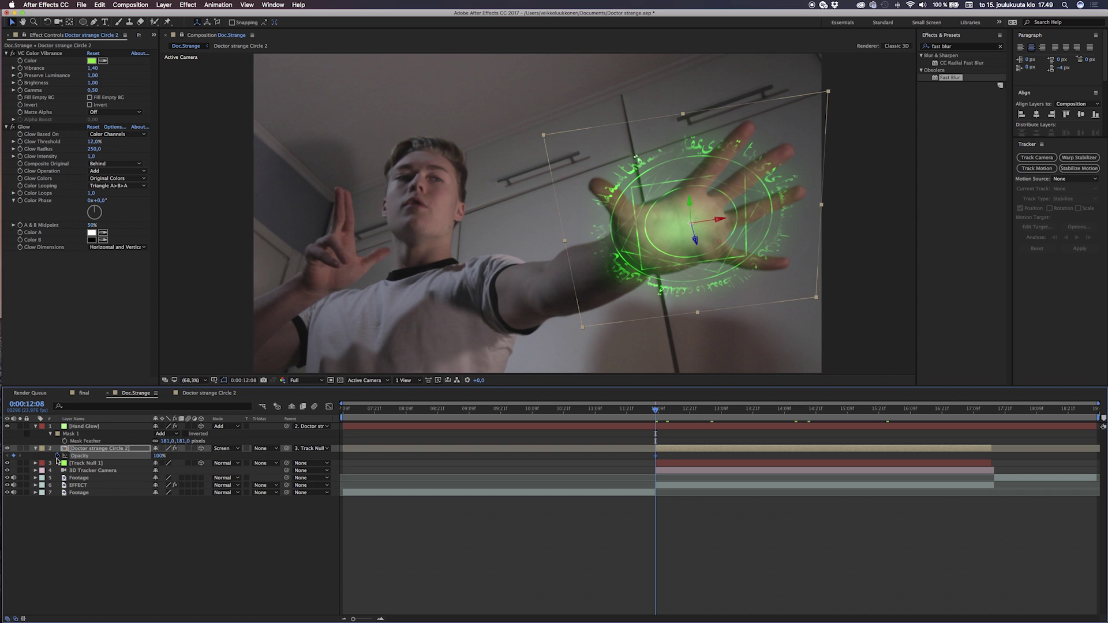
pyautogui.moveTo(656, 457); pyautogui.dragTo(664, 457)
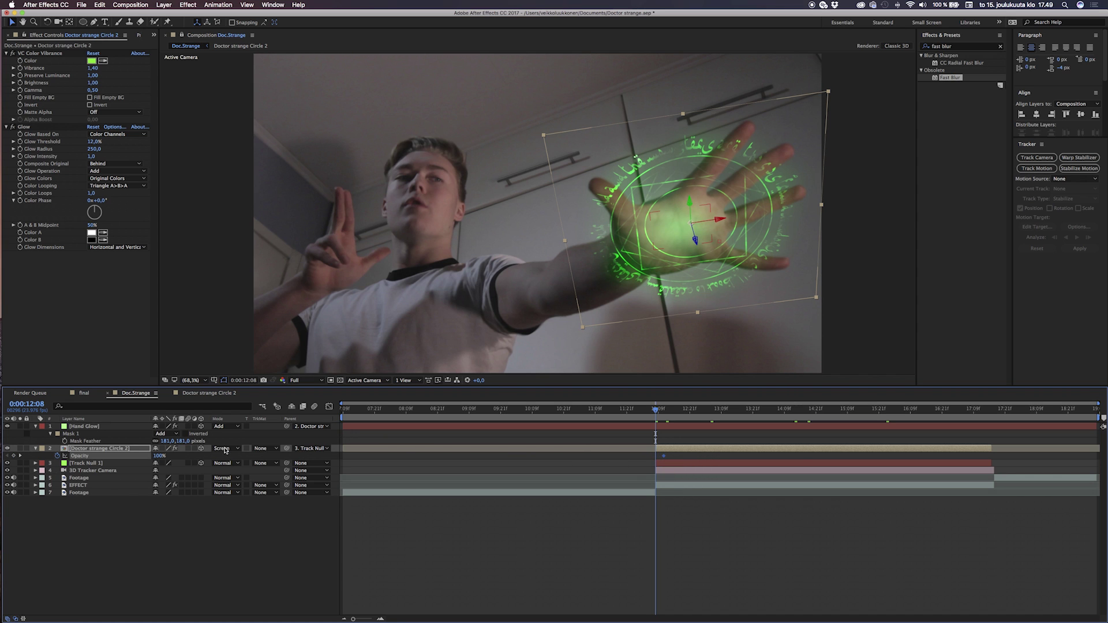
pyautogui.click(157, 456)
pyautogui.write('0')
pyautogui.click(152, 542)
# Step: Keyframe the Doctor strange Circle 2 opacity from 100% at 0:00:17:14 to 0% at 0:00:17:17
pyautogui.click(986, 409)
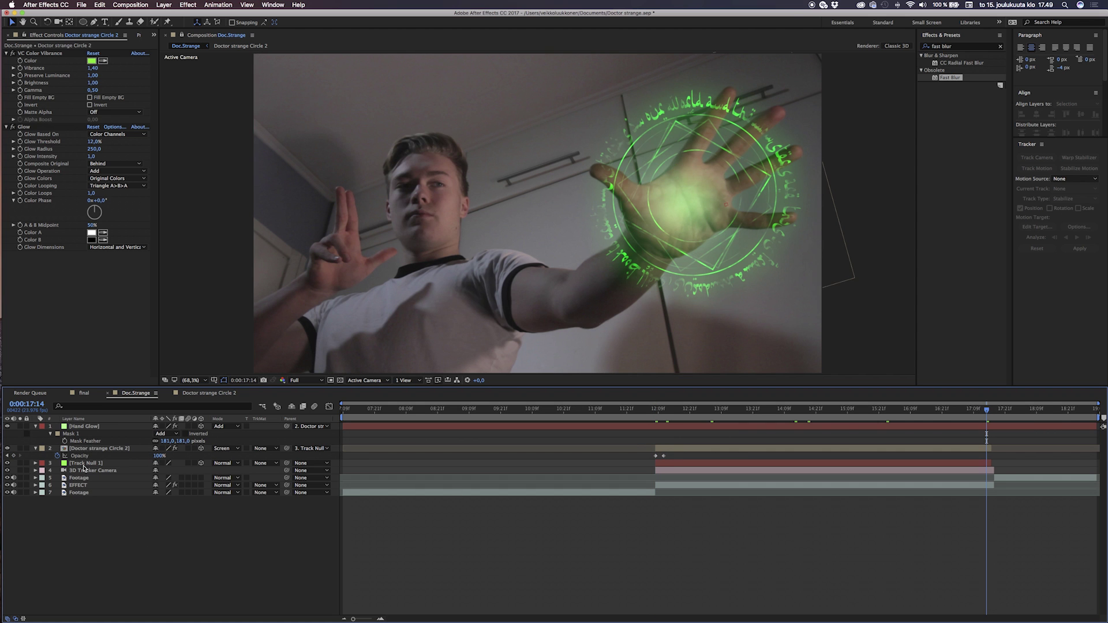
pyautogui.click(13, 456)
pyautogui.click(993, 411)
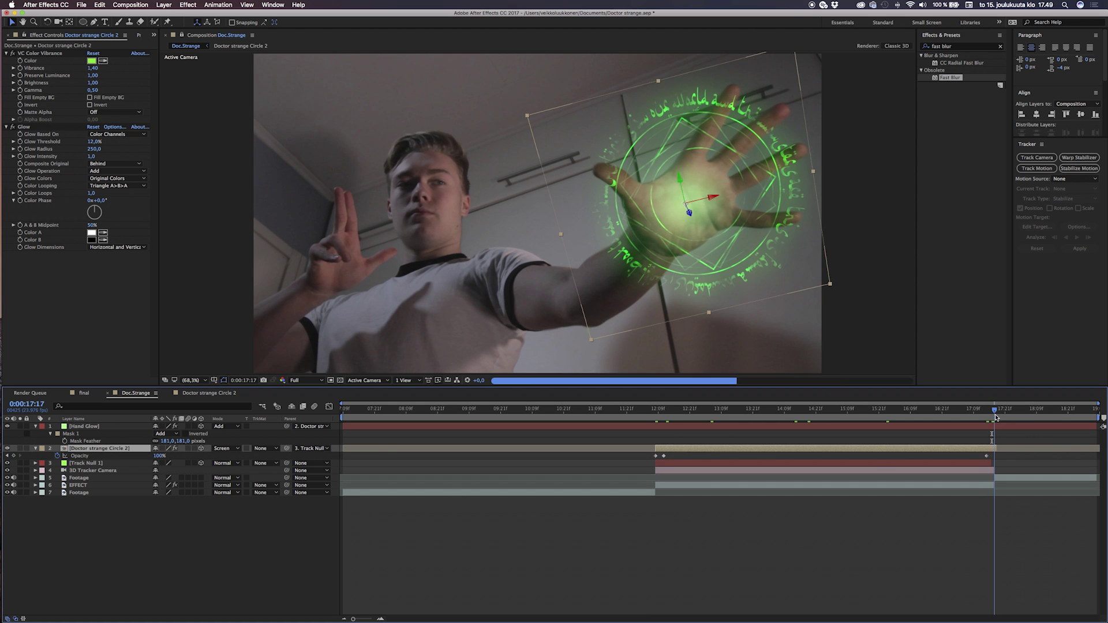
pyautogui.click(159, 456)
pyautogui.write('0')
pyautogui.press('Return')
# Step: Trim the Hand Glow layer to the magic circle's time span and scrub through the tracked shot to 0:00:14:15
pyautogui.click(986, 409)
pyautogui.press('space')
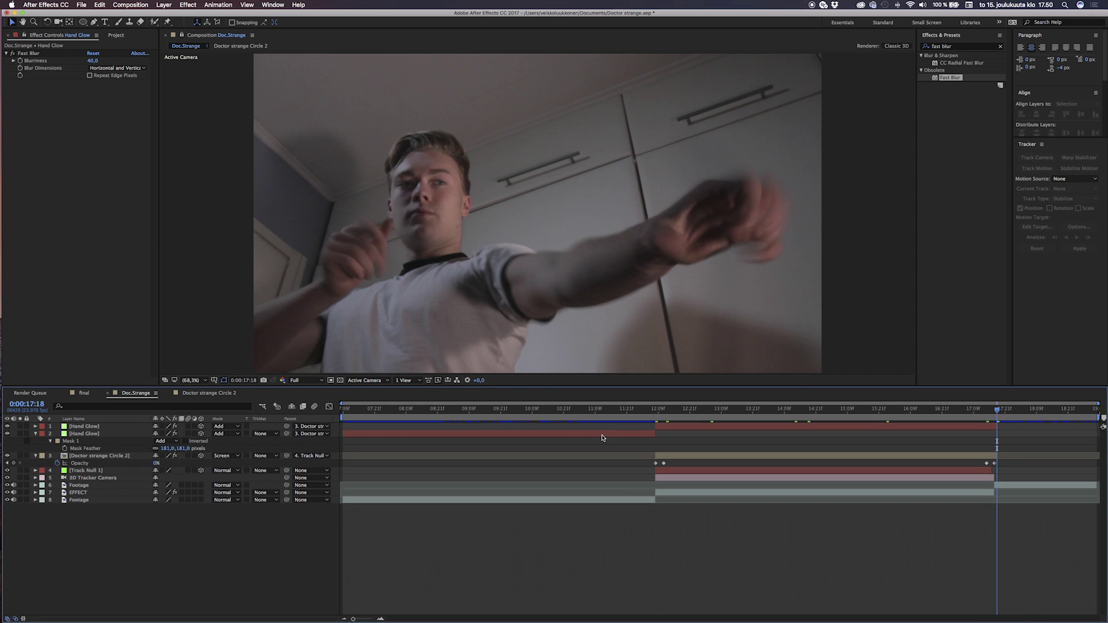
pyautogui.click(656, 411)
pyautogui.moveTo(655, 413); pyautogui.dragTo(800, 412)
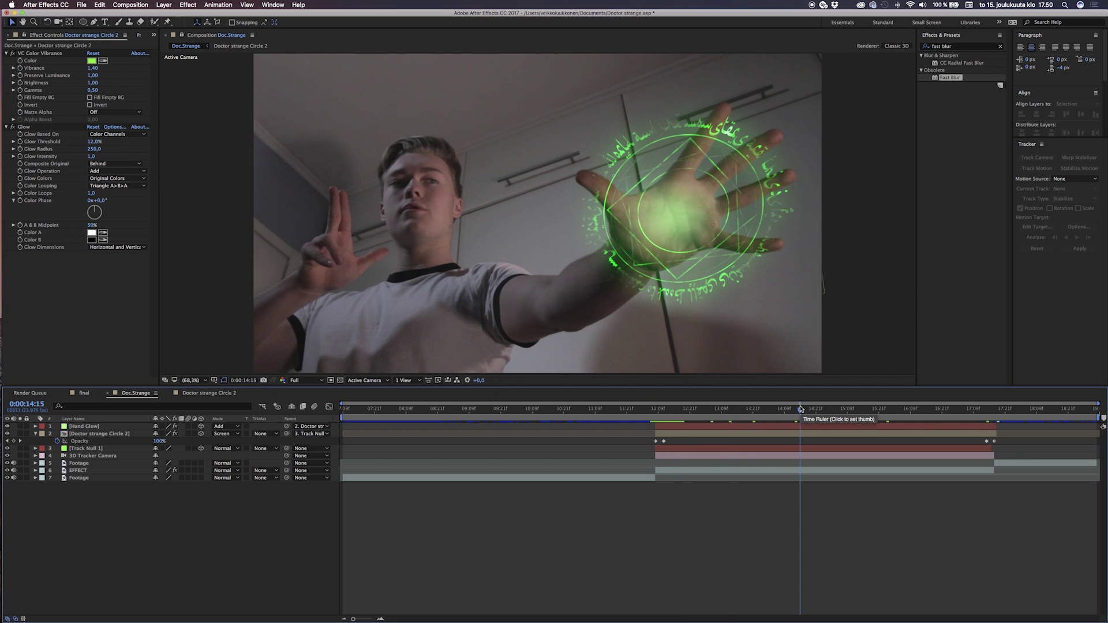
# Step: Collapse the VC Color Vibrance and Glow settings and the Doctor strange Circle 2 layer's properties
pyautogui.click(6, 53)
pyautogui.click(6, 60)
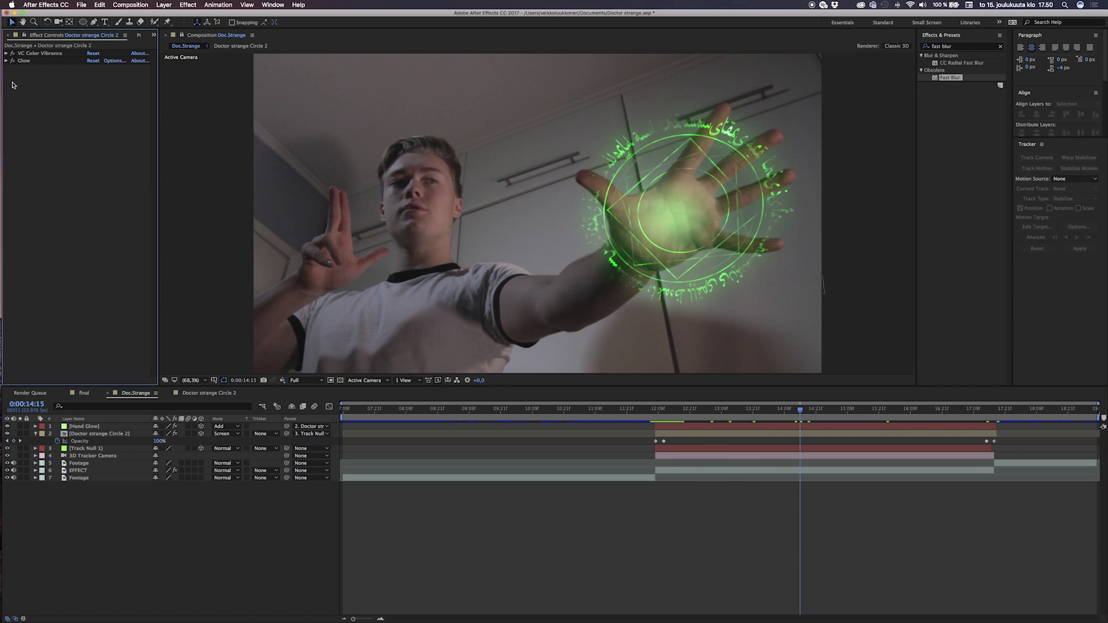
pyautogui.click(35, 433)
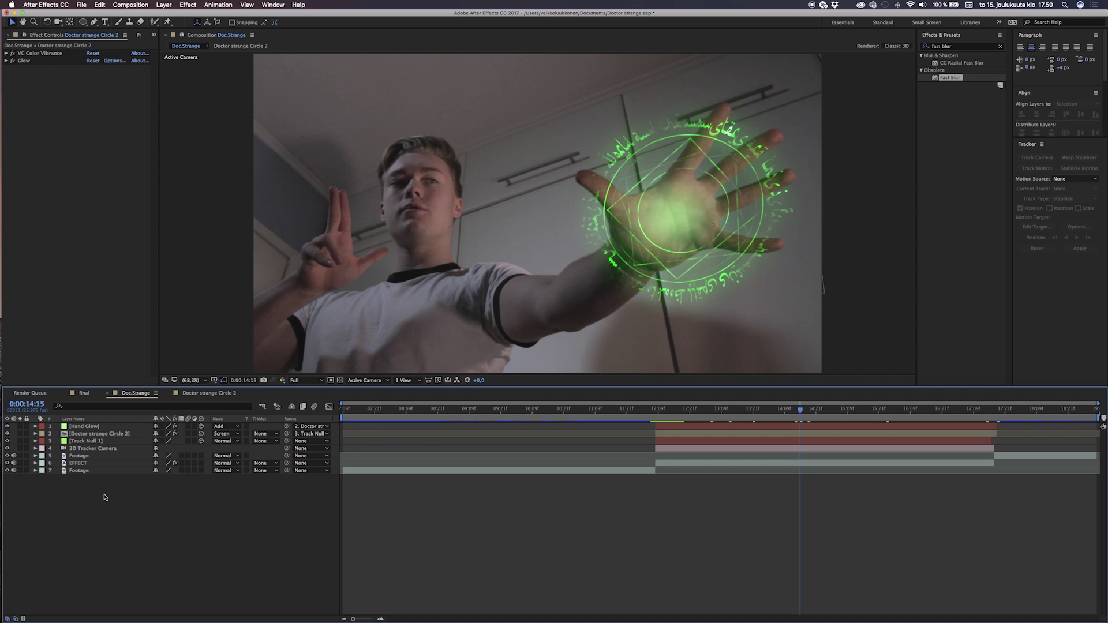